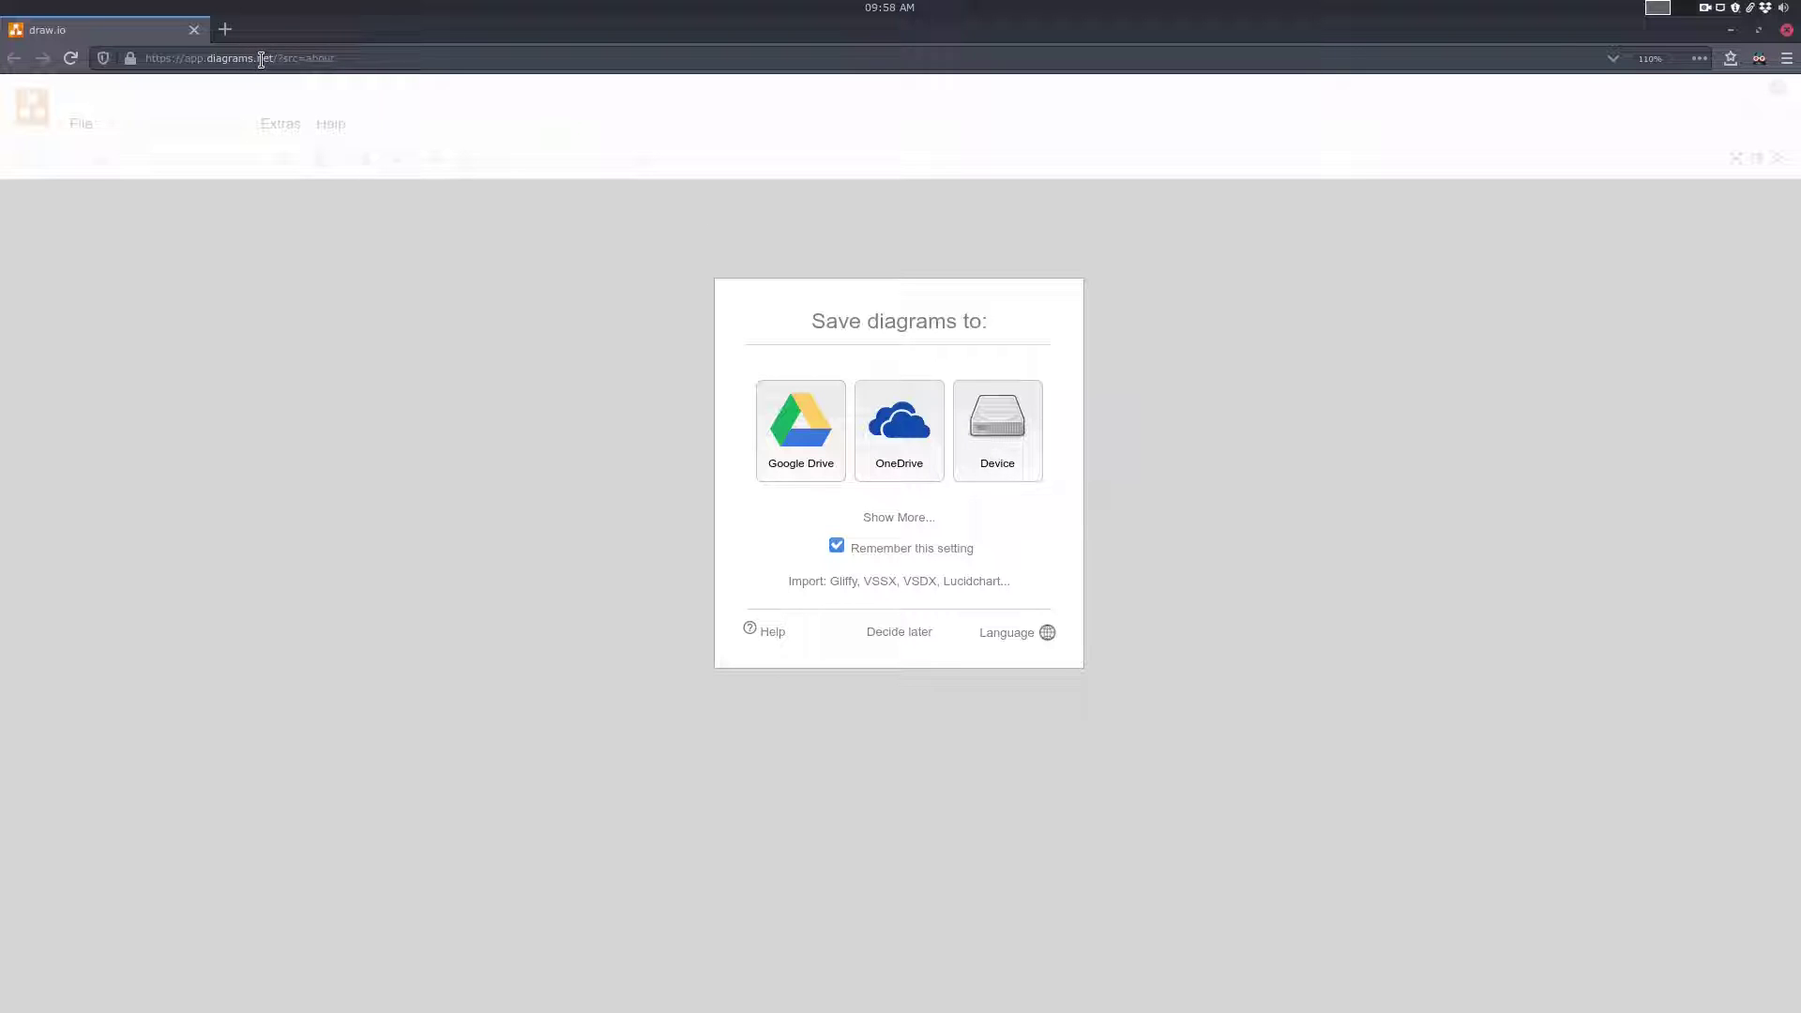
# Choose 'Decide later' in the save dialog to open a blank Untitled Diagram
pyautogui.click(909, 634)
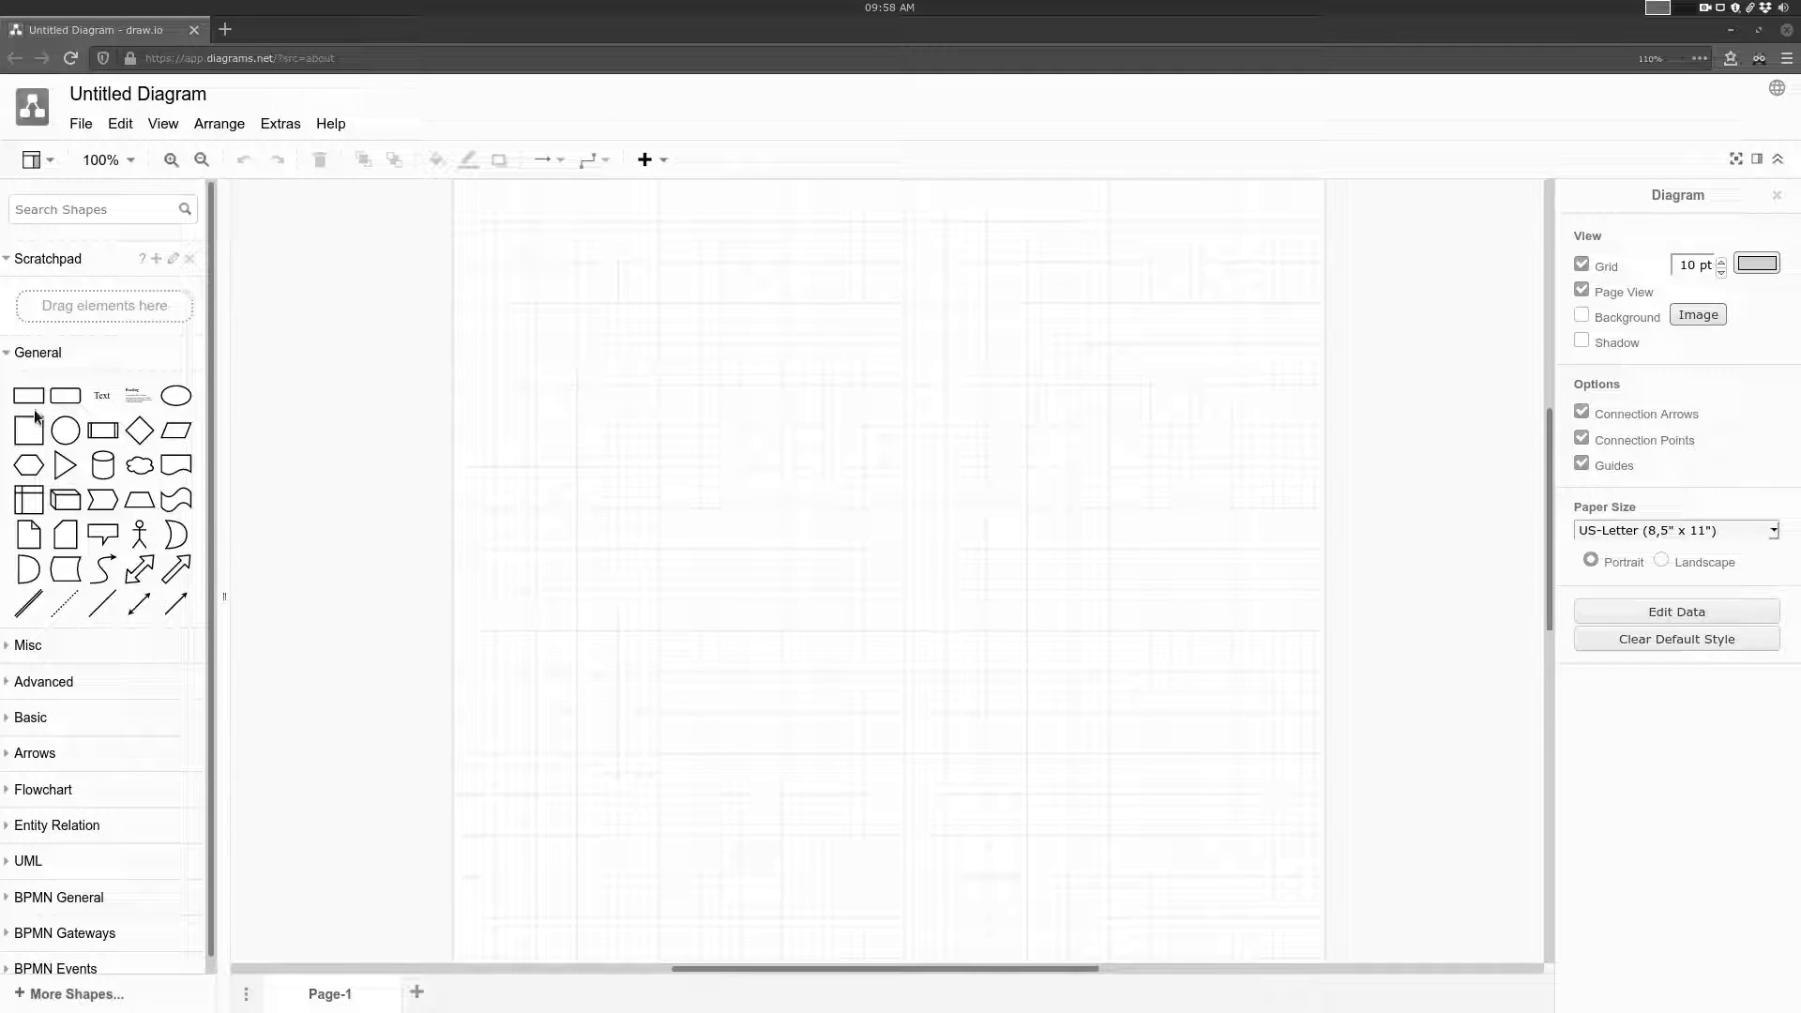
# From the Flowchart palette, place an ellipse, Process box, Decision diamond and Terminator in a row
pyautogui.click(7, 355)
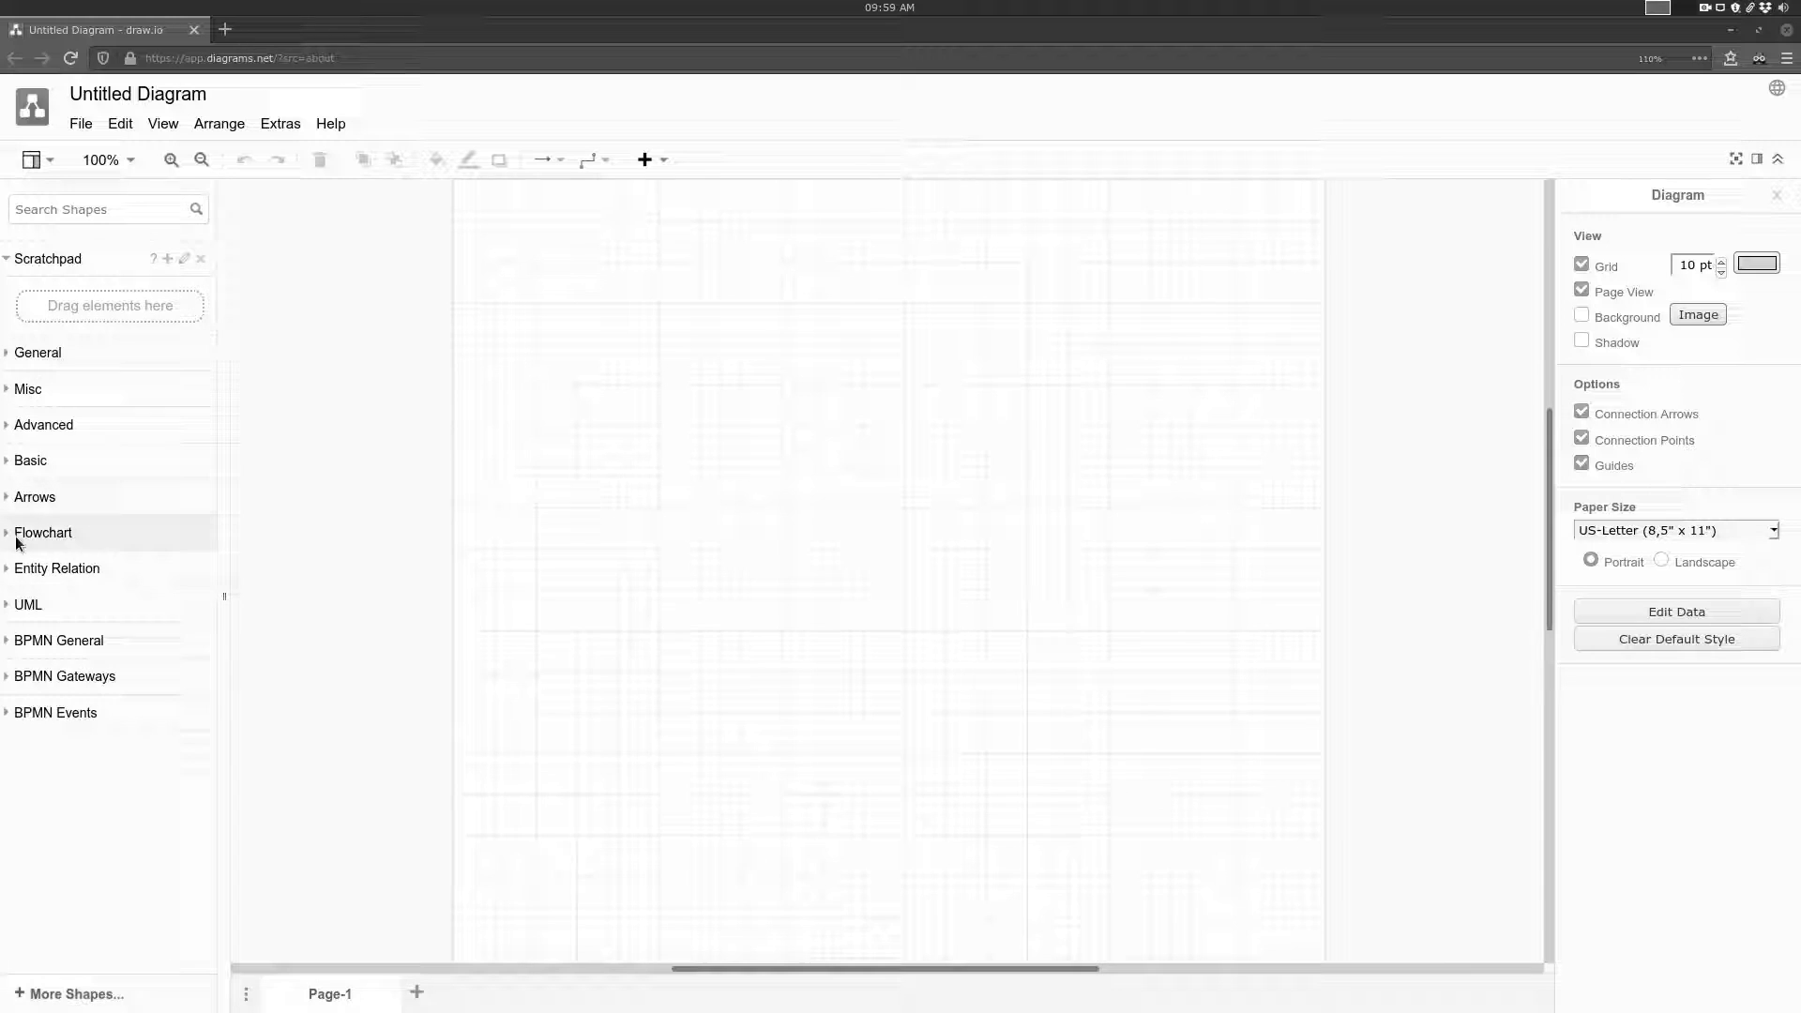
pyautogui.click(17, 532)
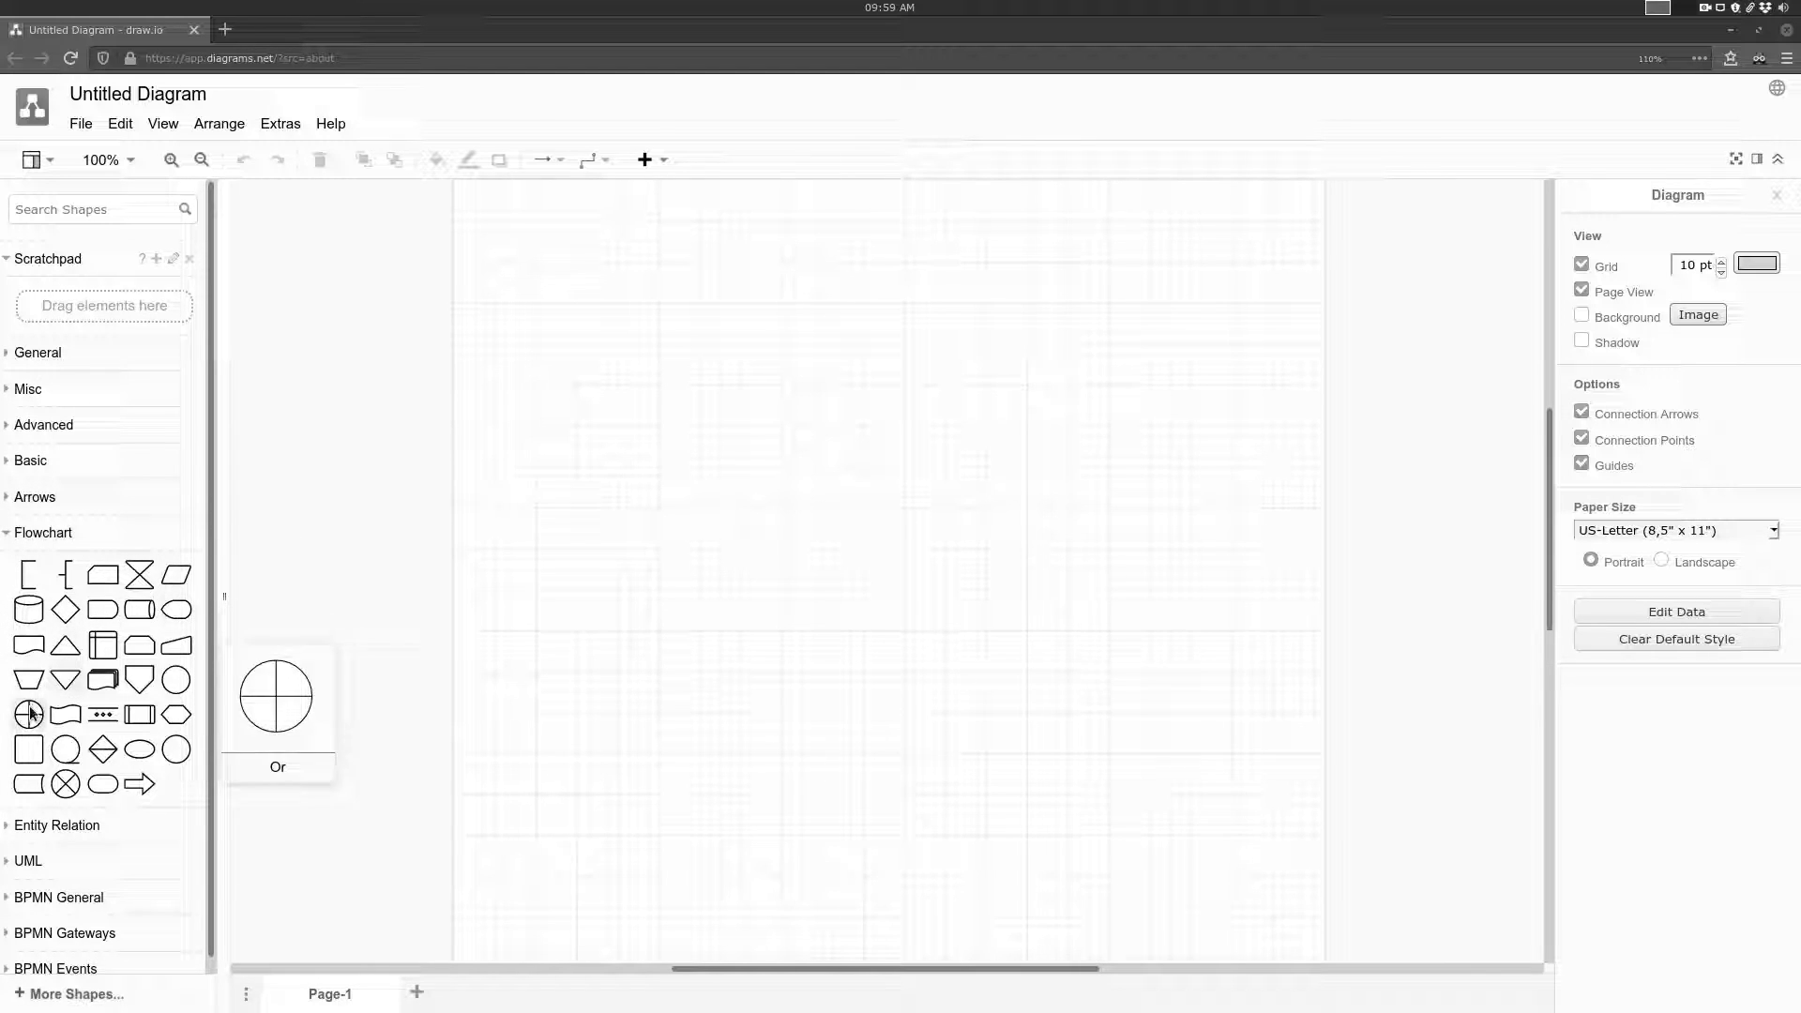
pyautogui.moveTo(115, 765)
pyautogui.moveTo(138, 748); pyautogui.dragTo(523, 292)
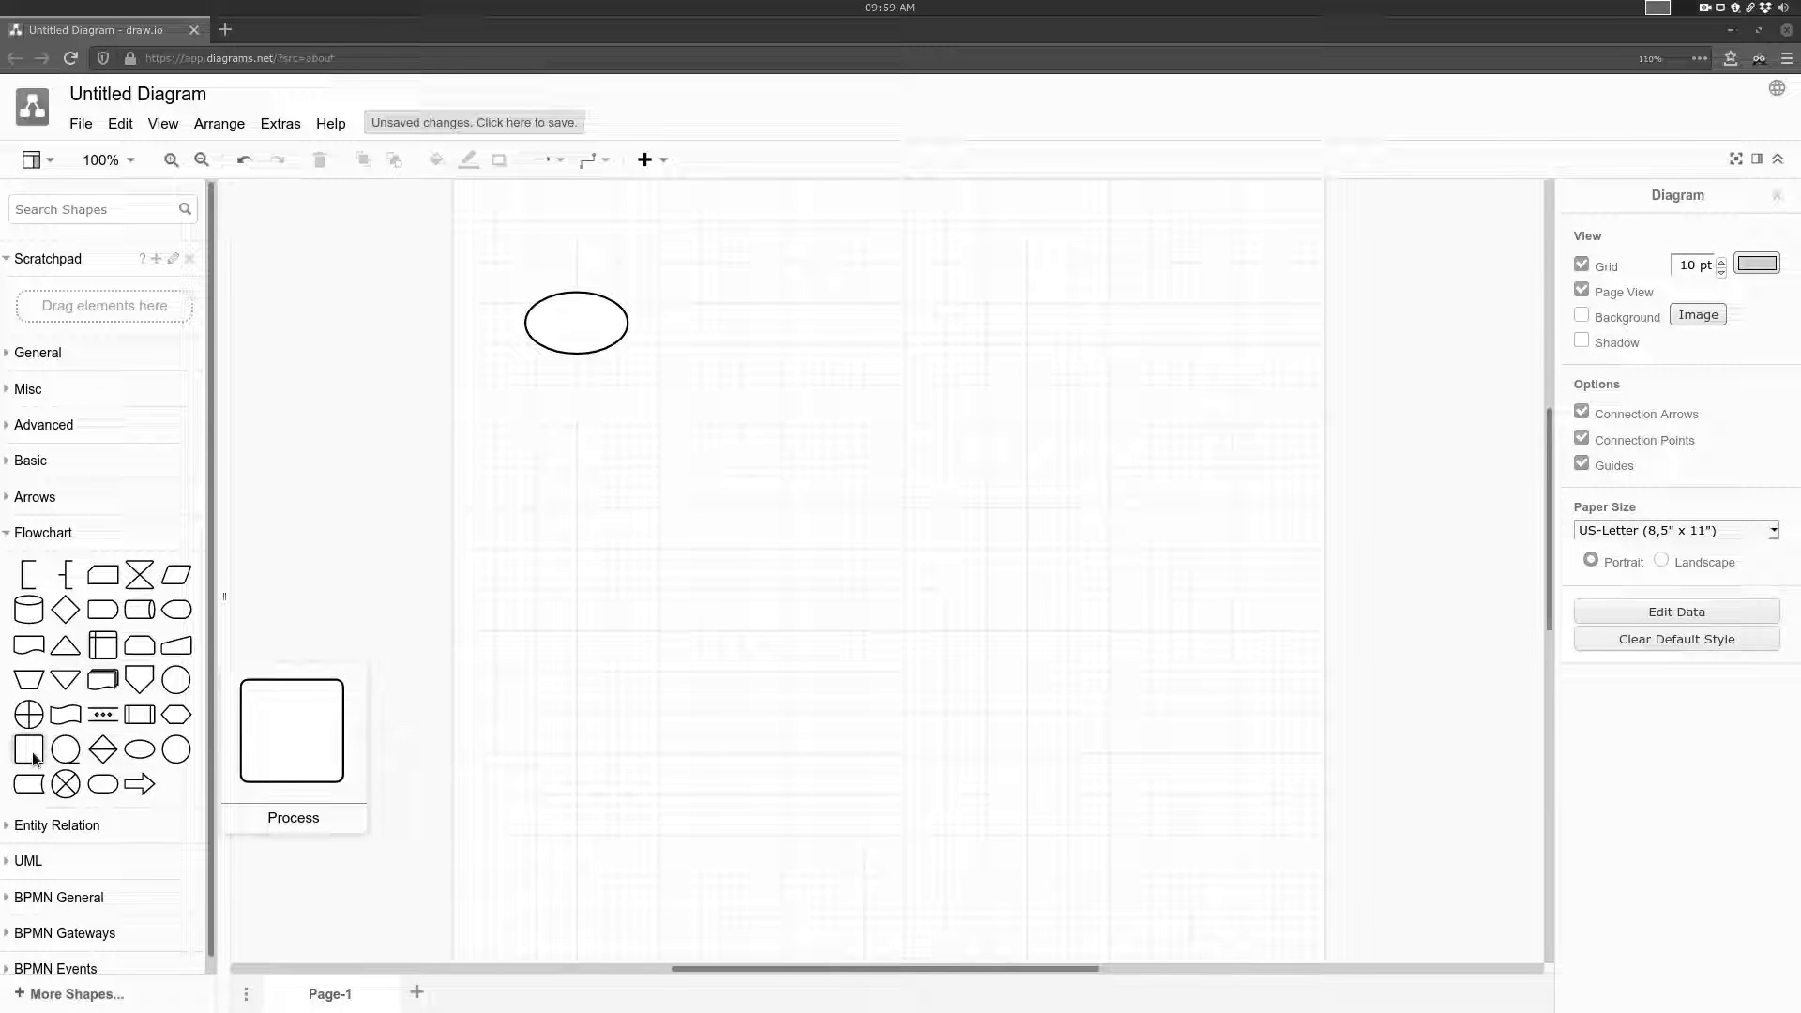
pyautogui.moveTo(33, 756); pyautogui.dragTo(671, 274)
pyautogui.moveTo(151, 661)
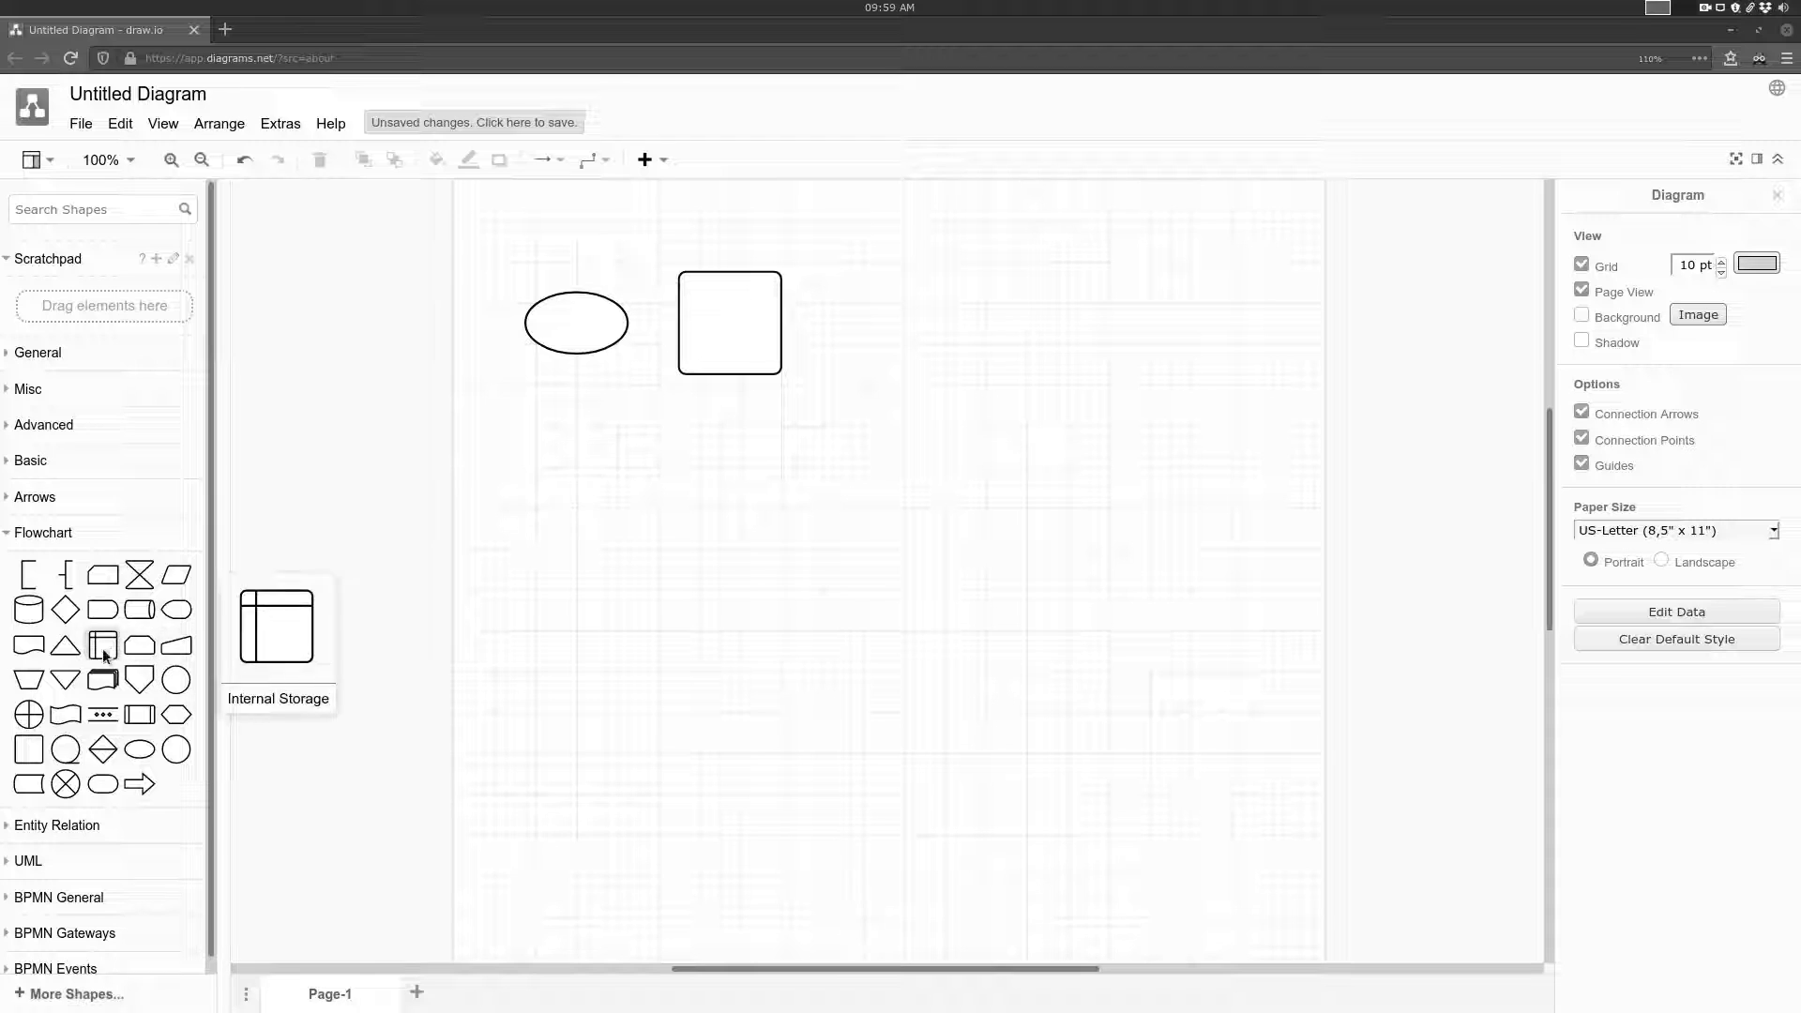
pyautogui.moveTo(131, 724)
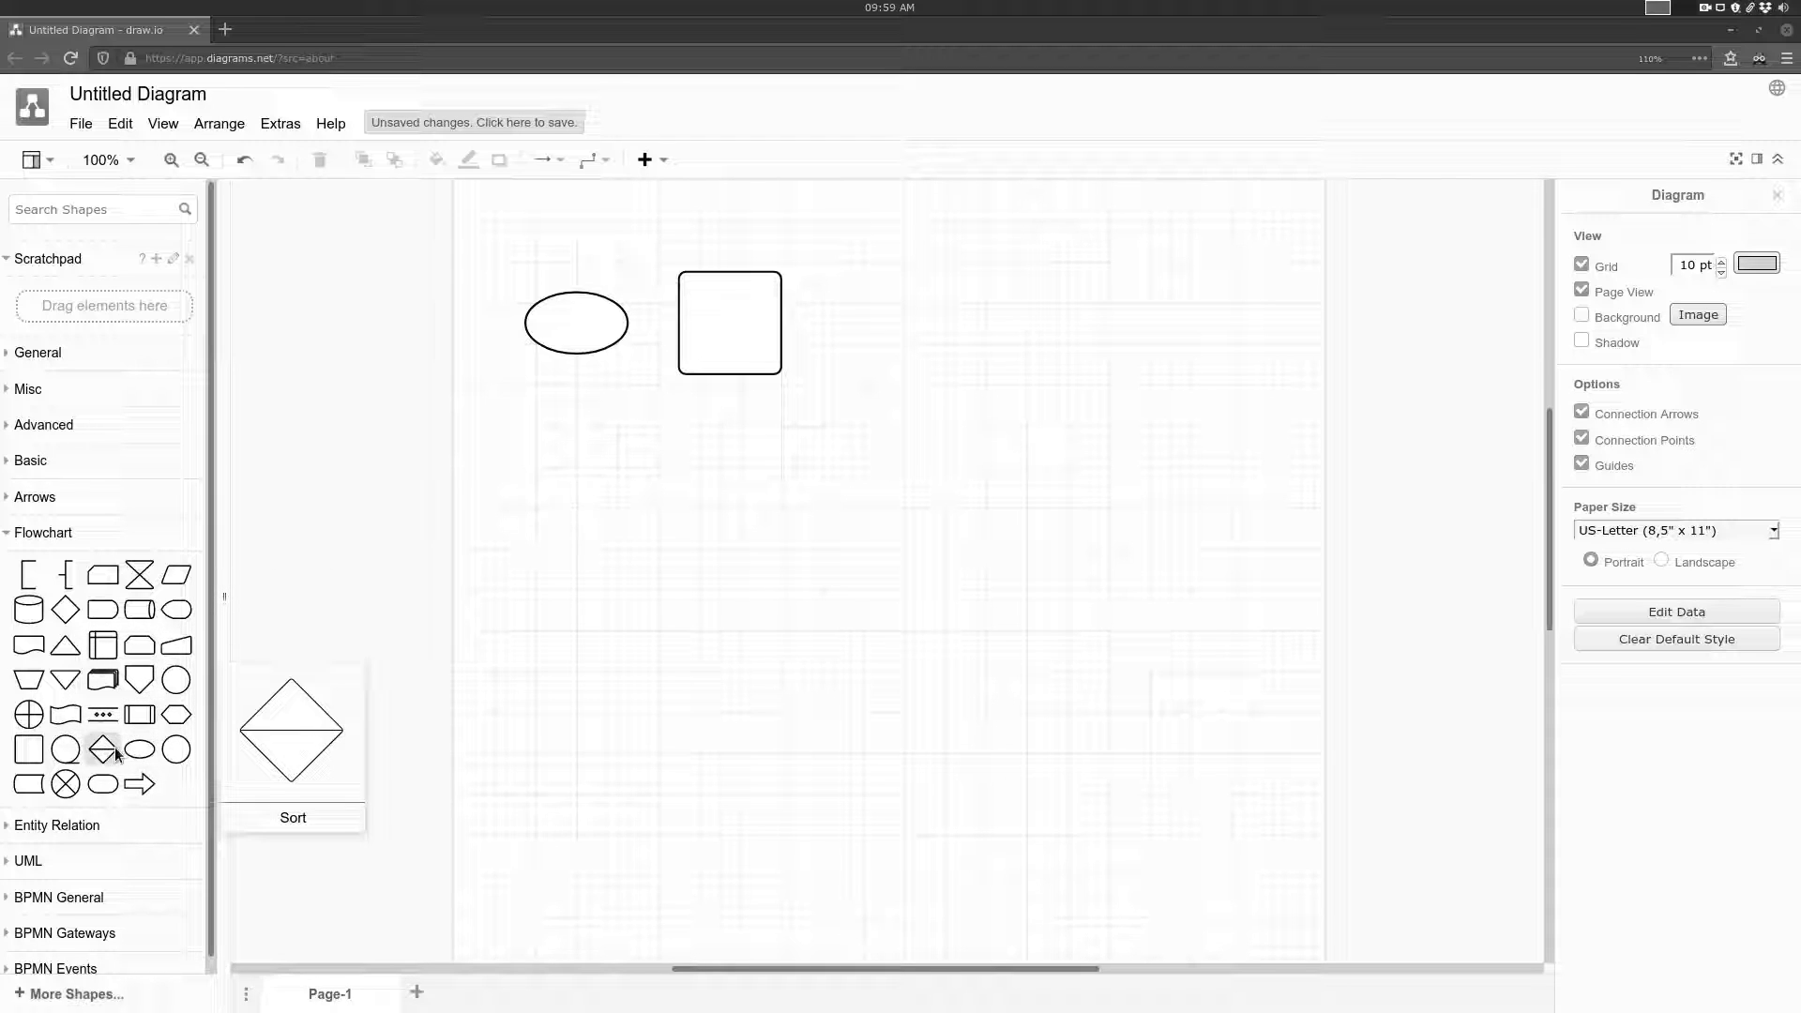
pyautogui.moveTo(102, 645); pyautogui.dragTo(893, 293)
pyautogui.press('Escape')
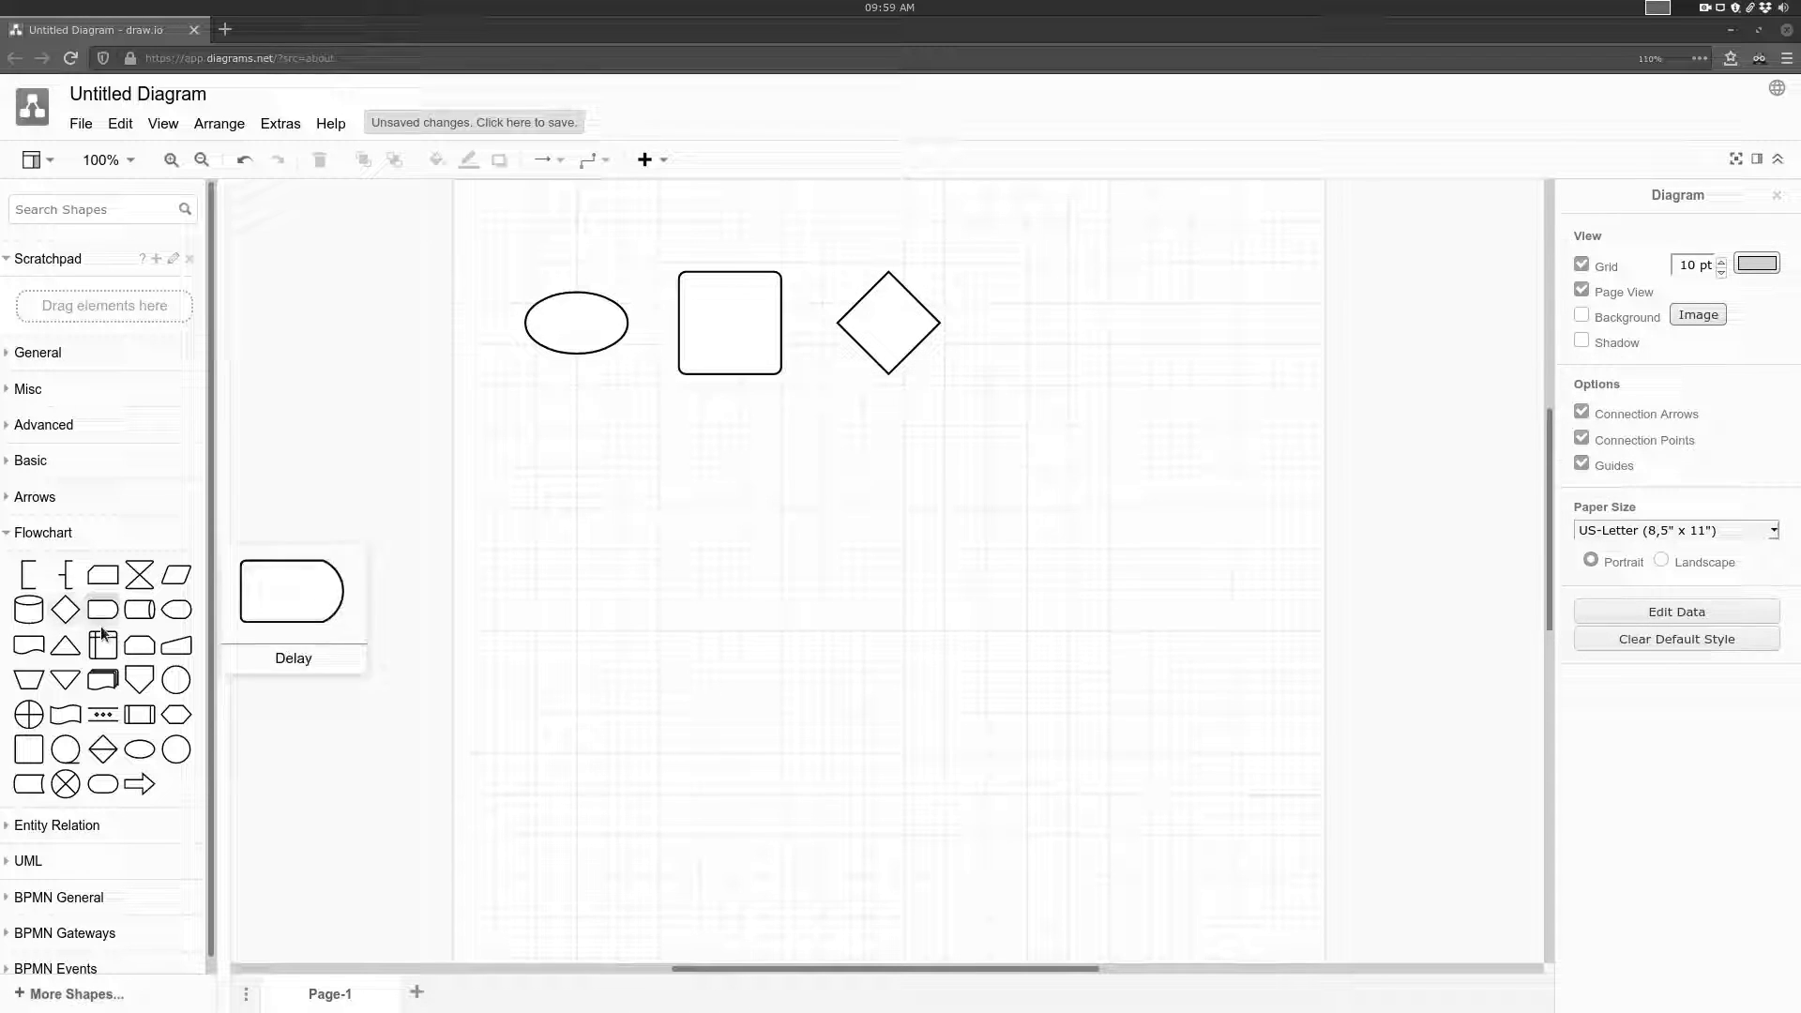
pyautogui.moveTo(178, 747)
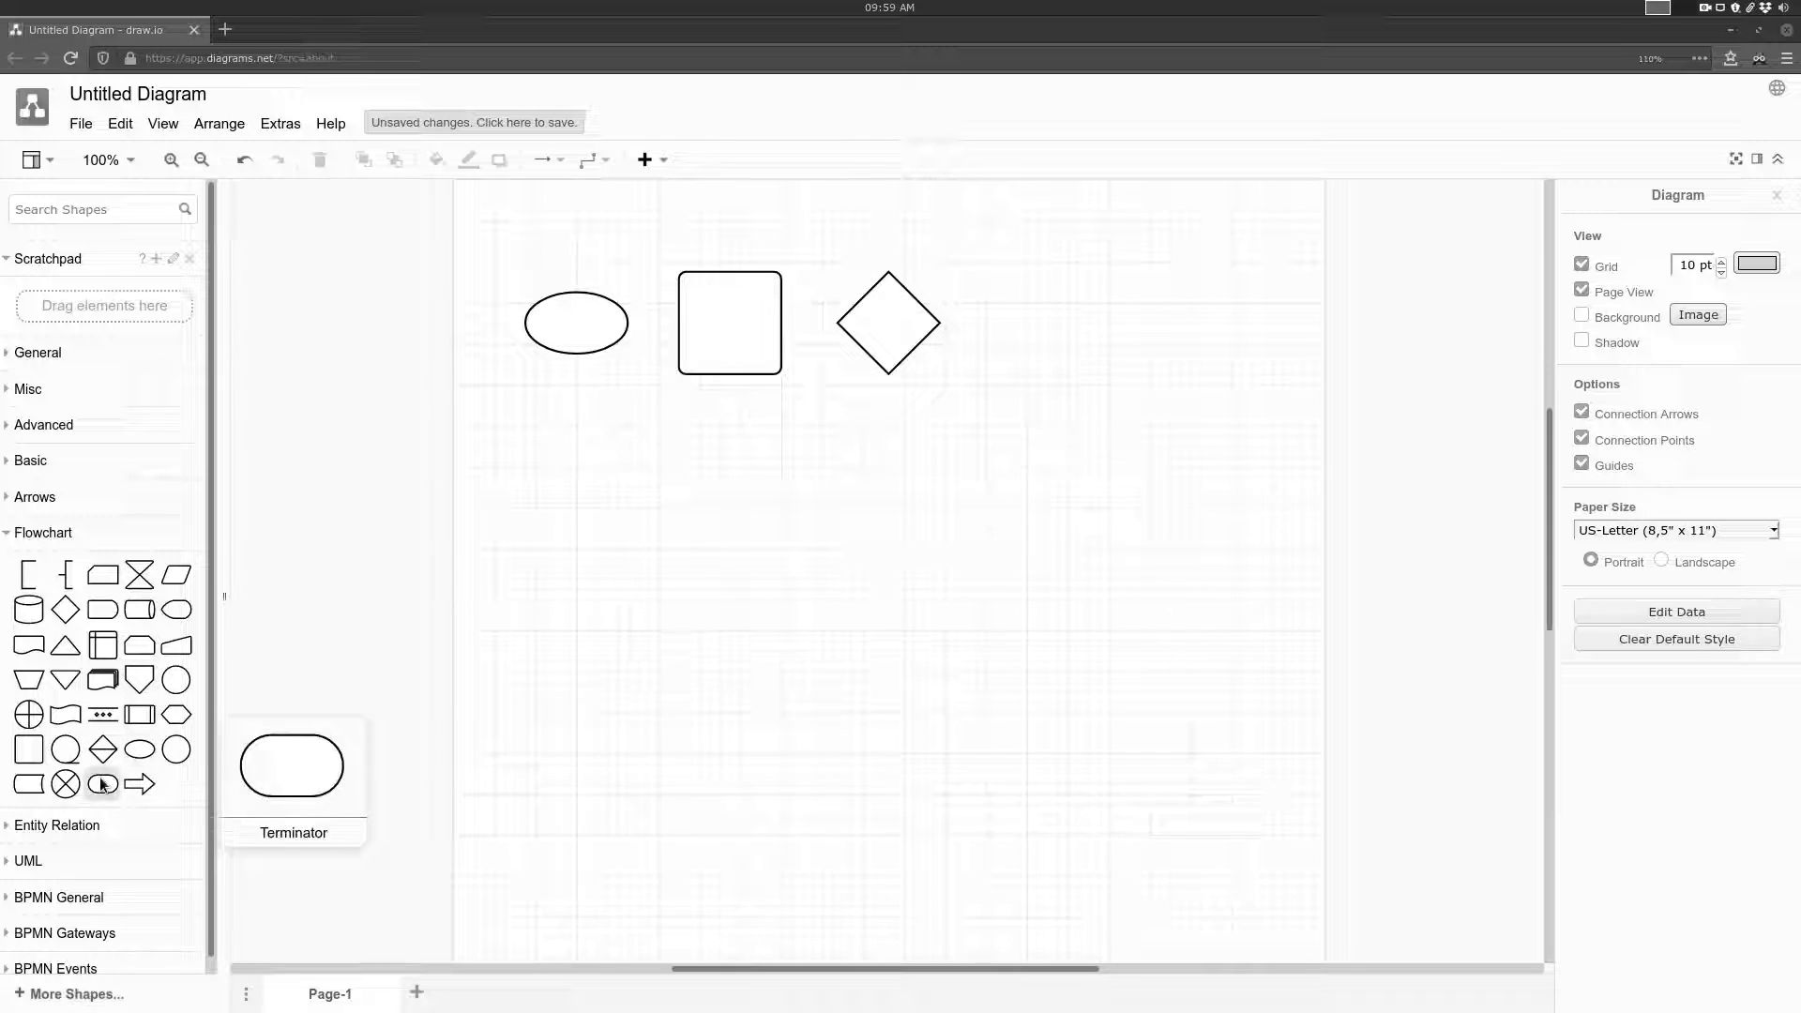
pyautogui.moveTo(138, 750); pyautogui.dragTo(1053, 311)
pyautogui.click(966, 498)
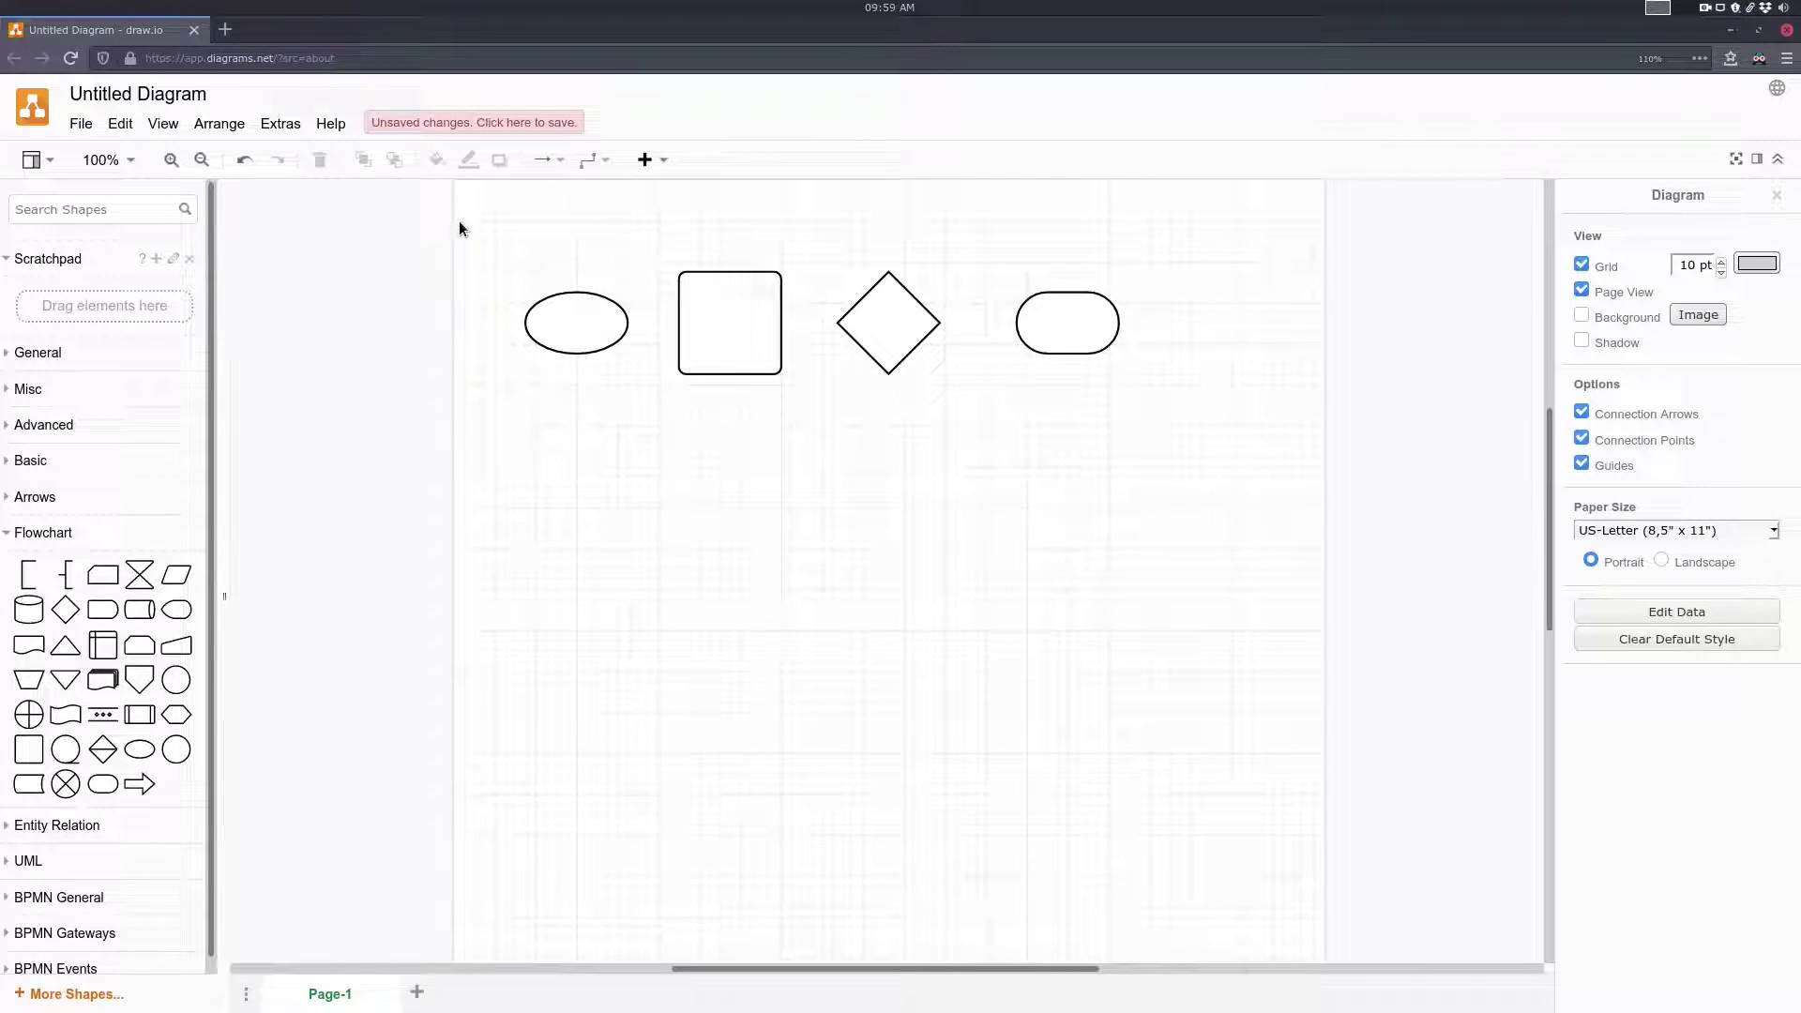
# Select the ellipse, process box, diamond and terminator one by one to point each out
pyautogui.moveTo(467, 221); pyautogui.dragTo(661, 416)
pyautogui.click(713, 500)
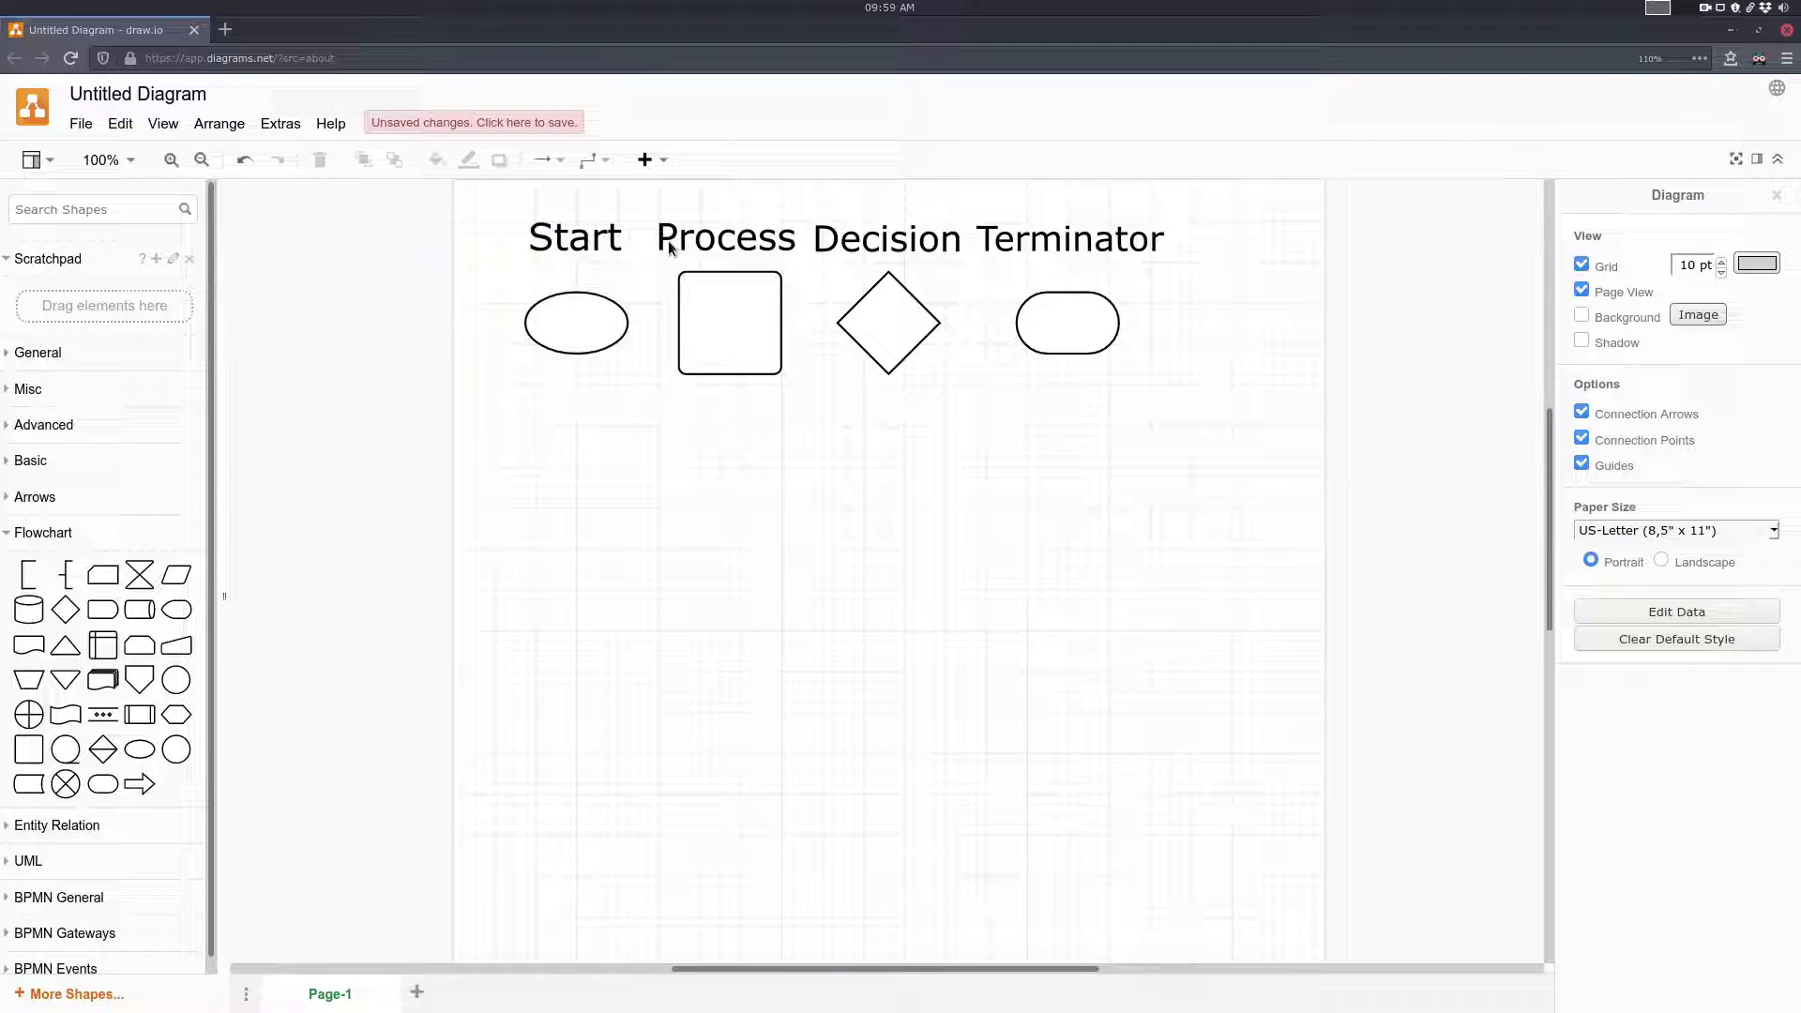
pyautogui.moveTo(654, 265); pyautogui.dragTo(804, 416)
pyautogui.click(956, 518)
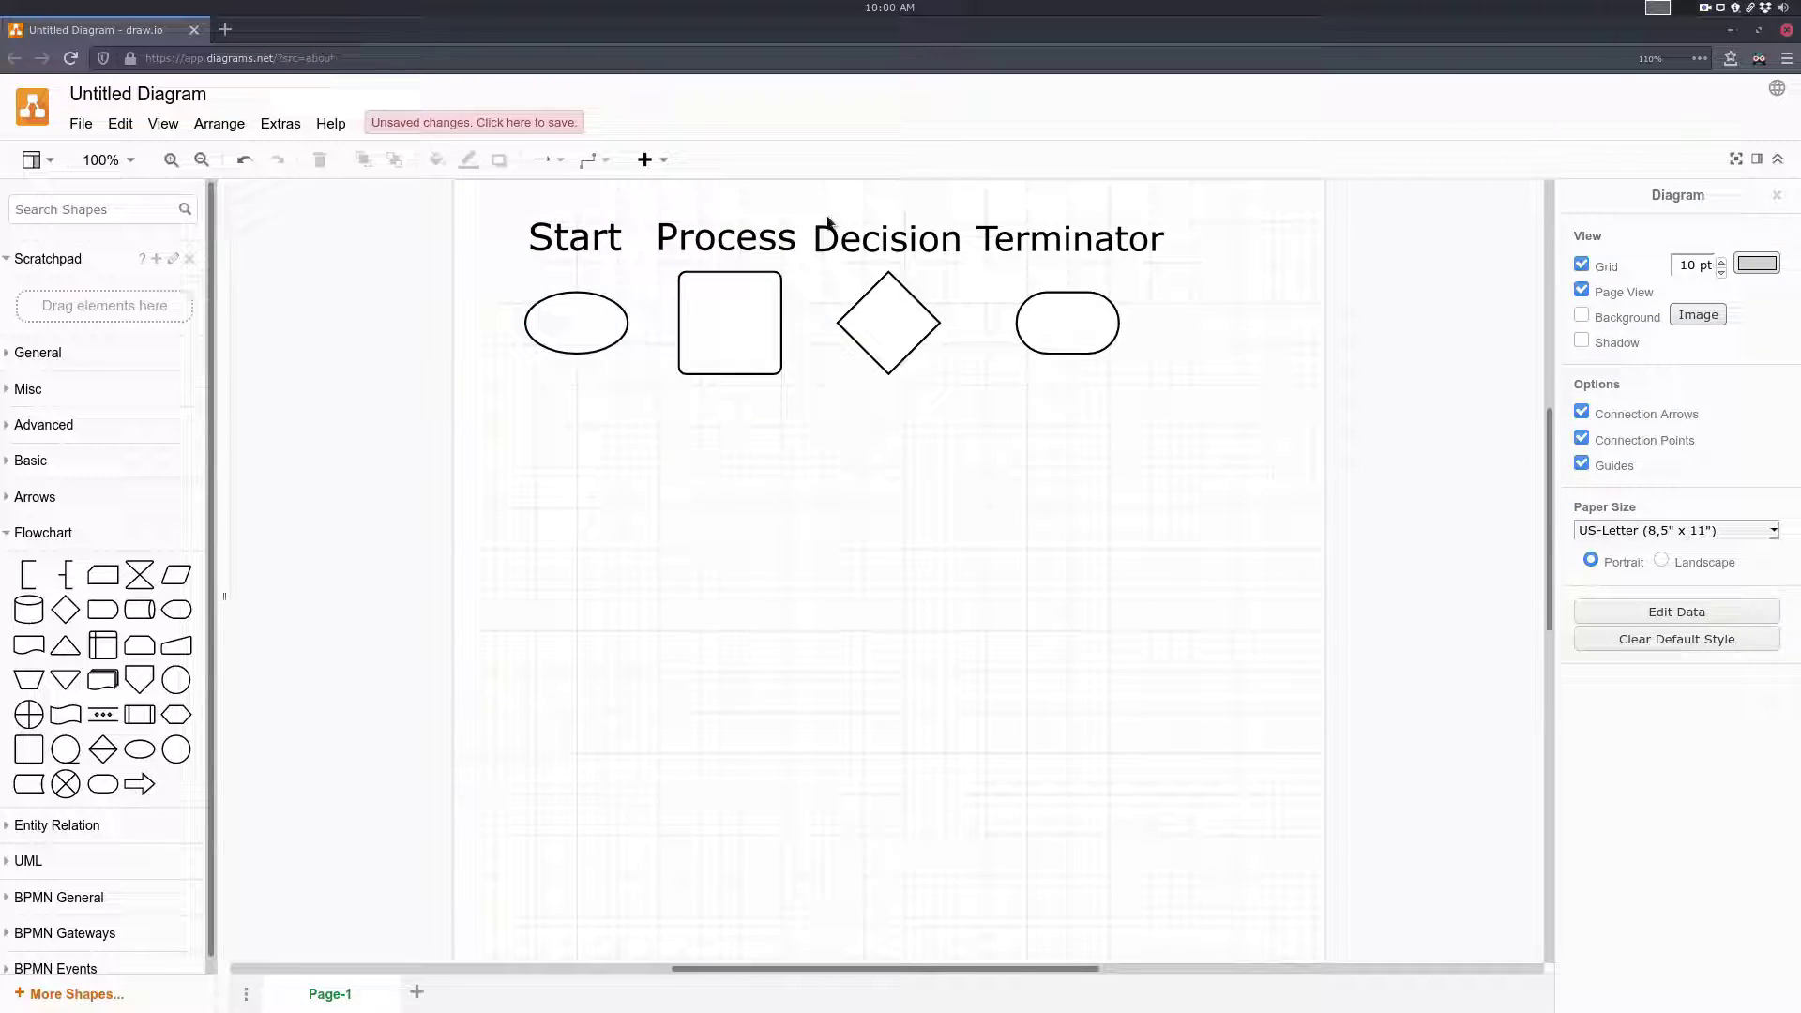
pyautogui.moveTo(827, 216); pyautogui.dragTo(957, 427)
pyautogui.click(1132, 495)
pyautogui.moveTo(966, 234); pyautogui.dragTo(1253, 442)
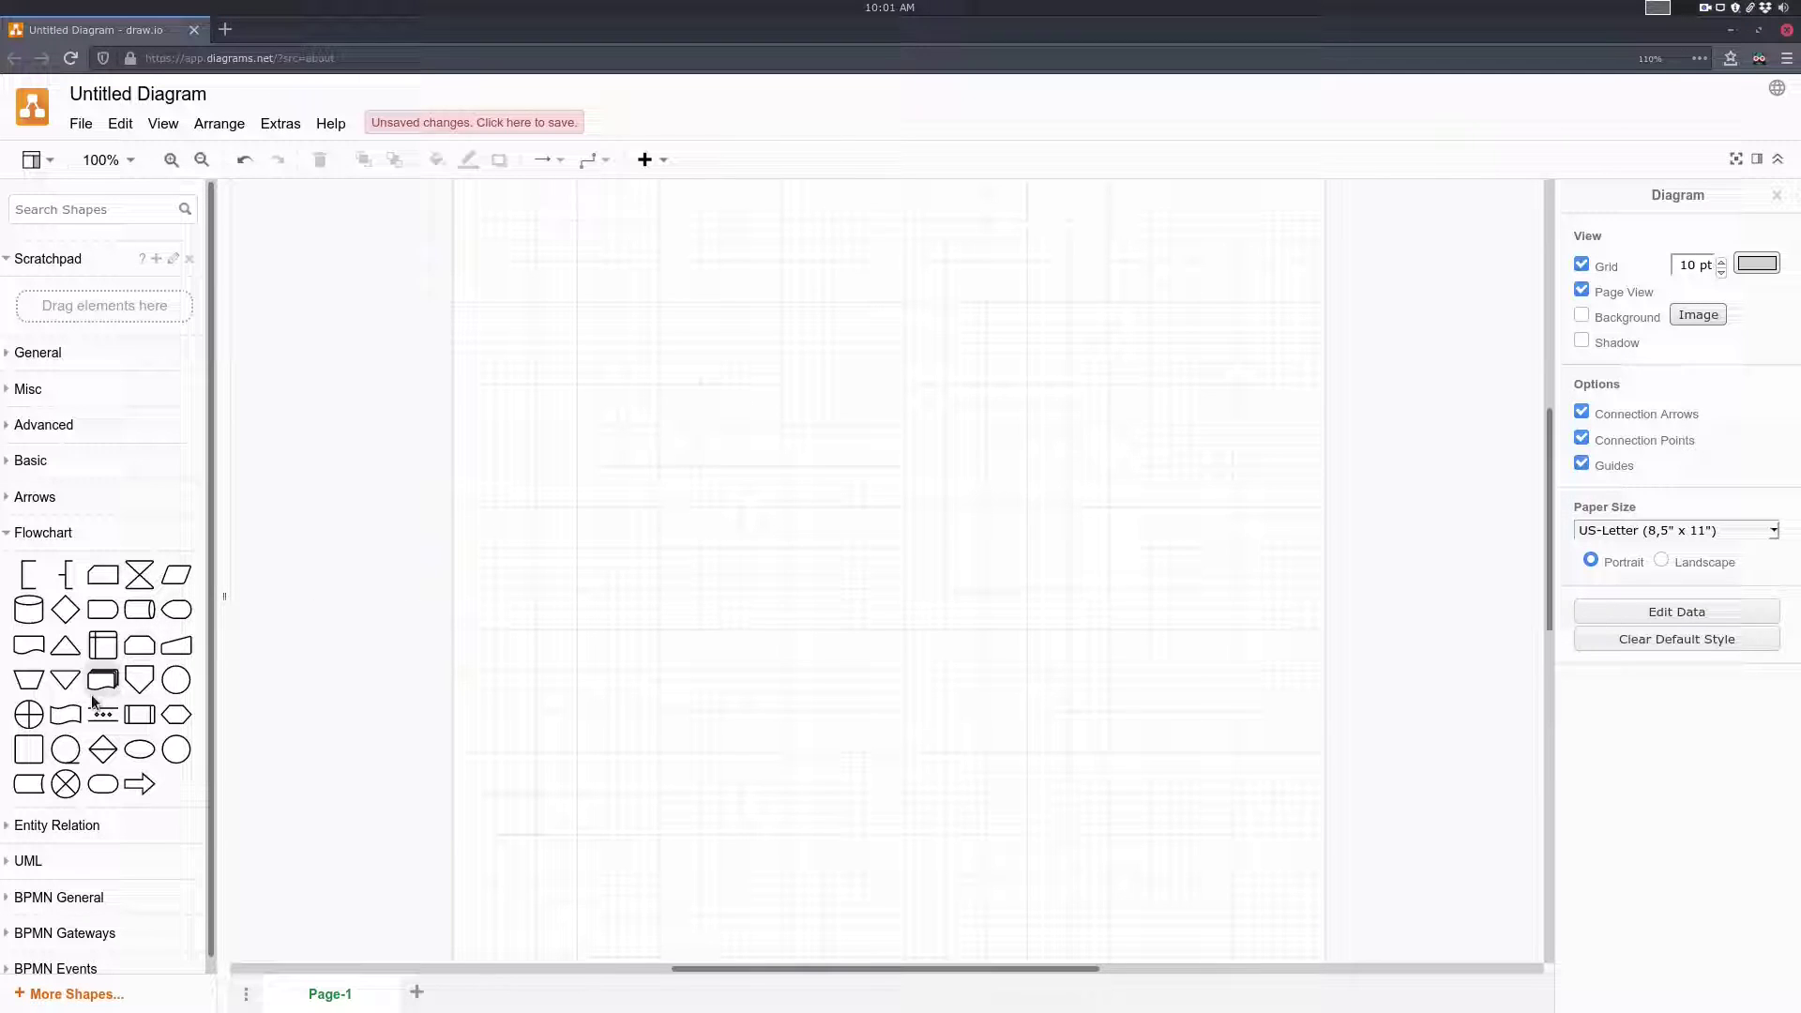
# Place an ellipse at the top and an 'Are you sick?' decision diamond below it
pyautogui.moveTo(174, 688)
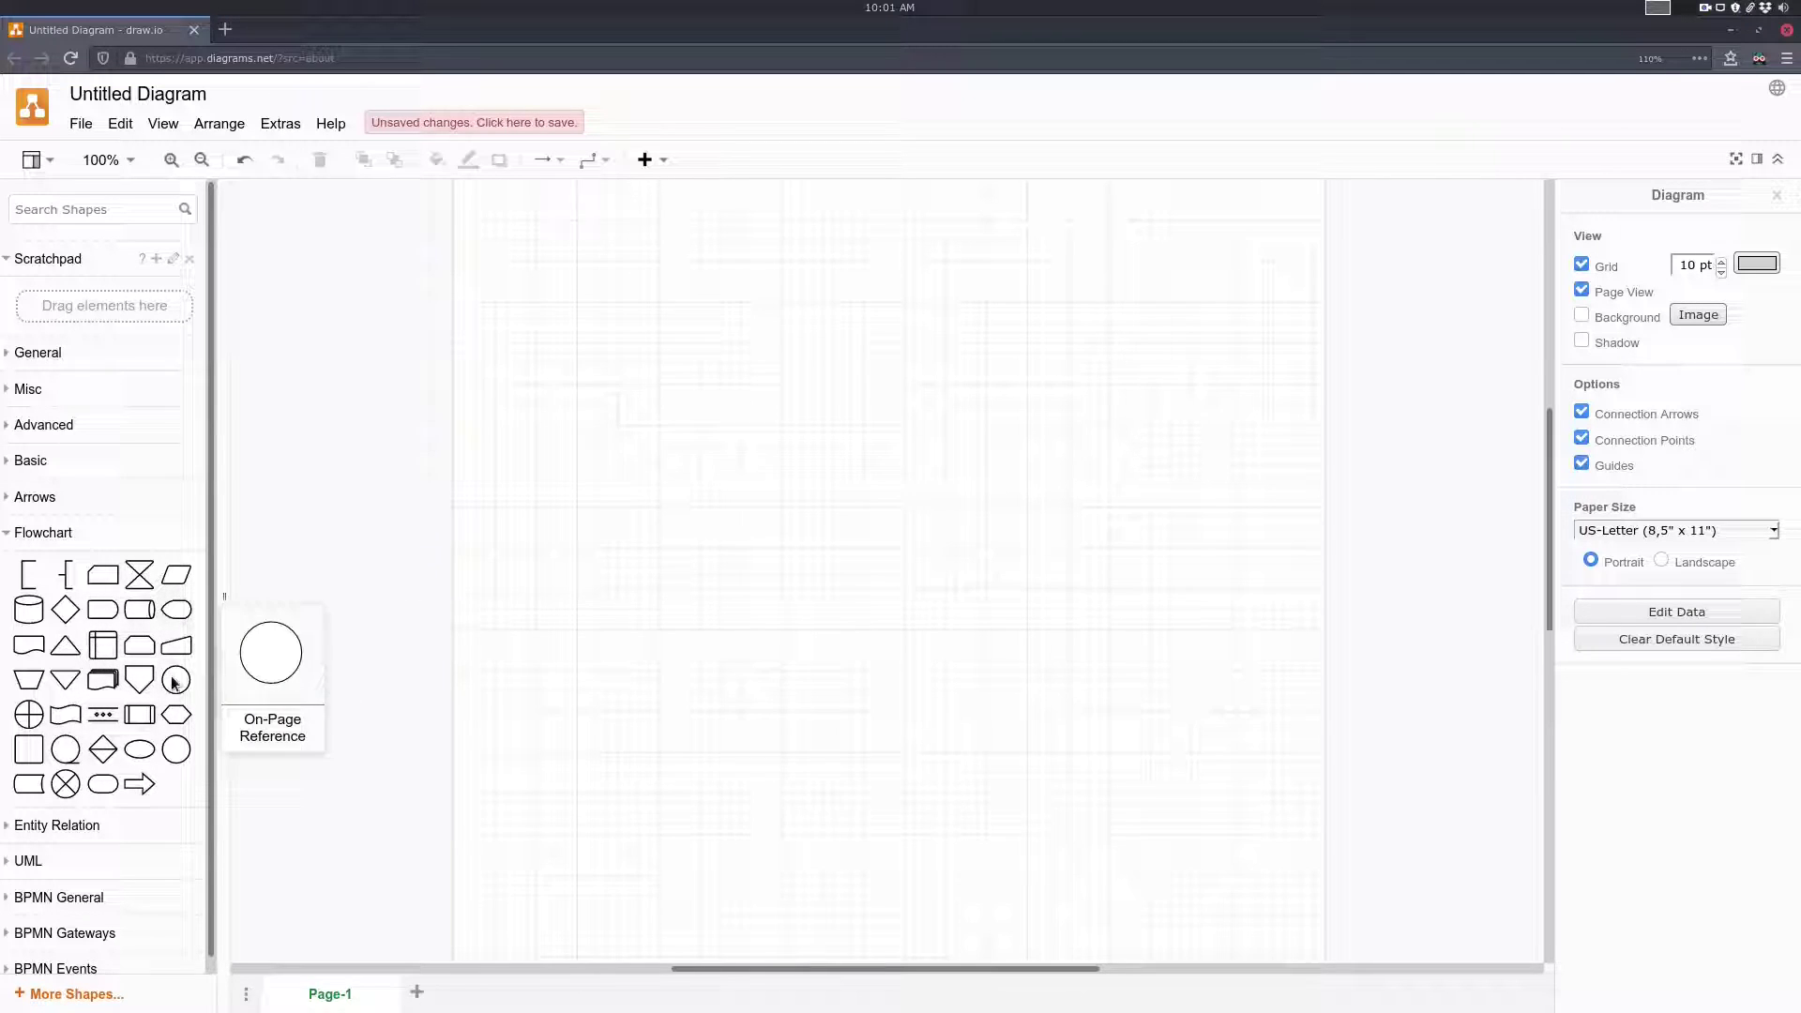
pyautogui.moveTo(140, 715); pyautogui.dragTo(794, 216)
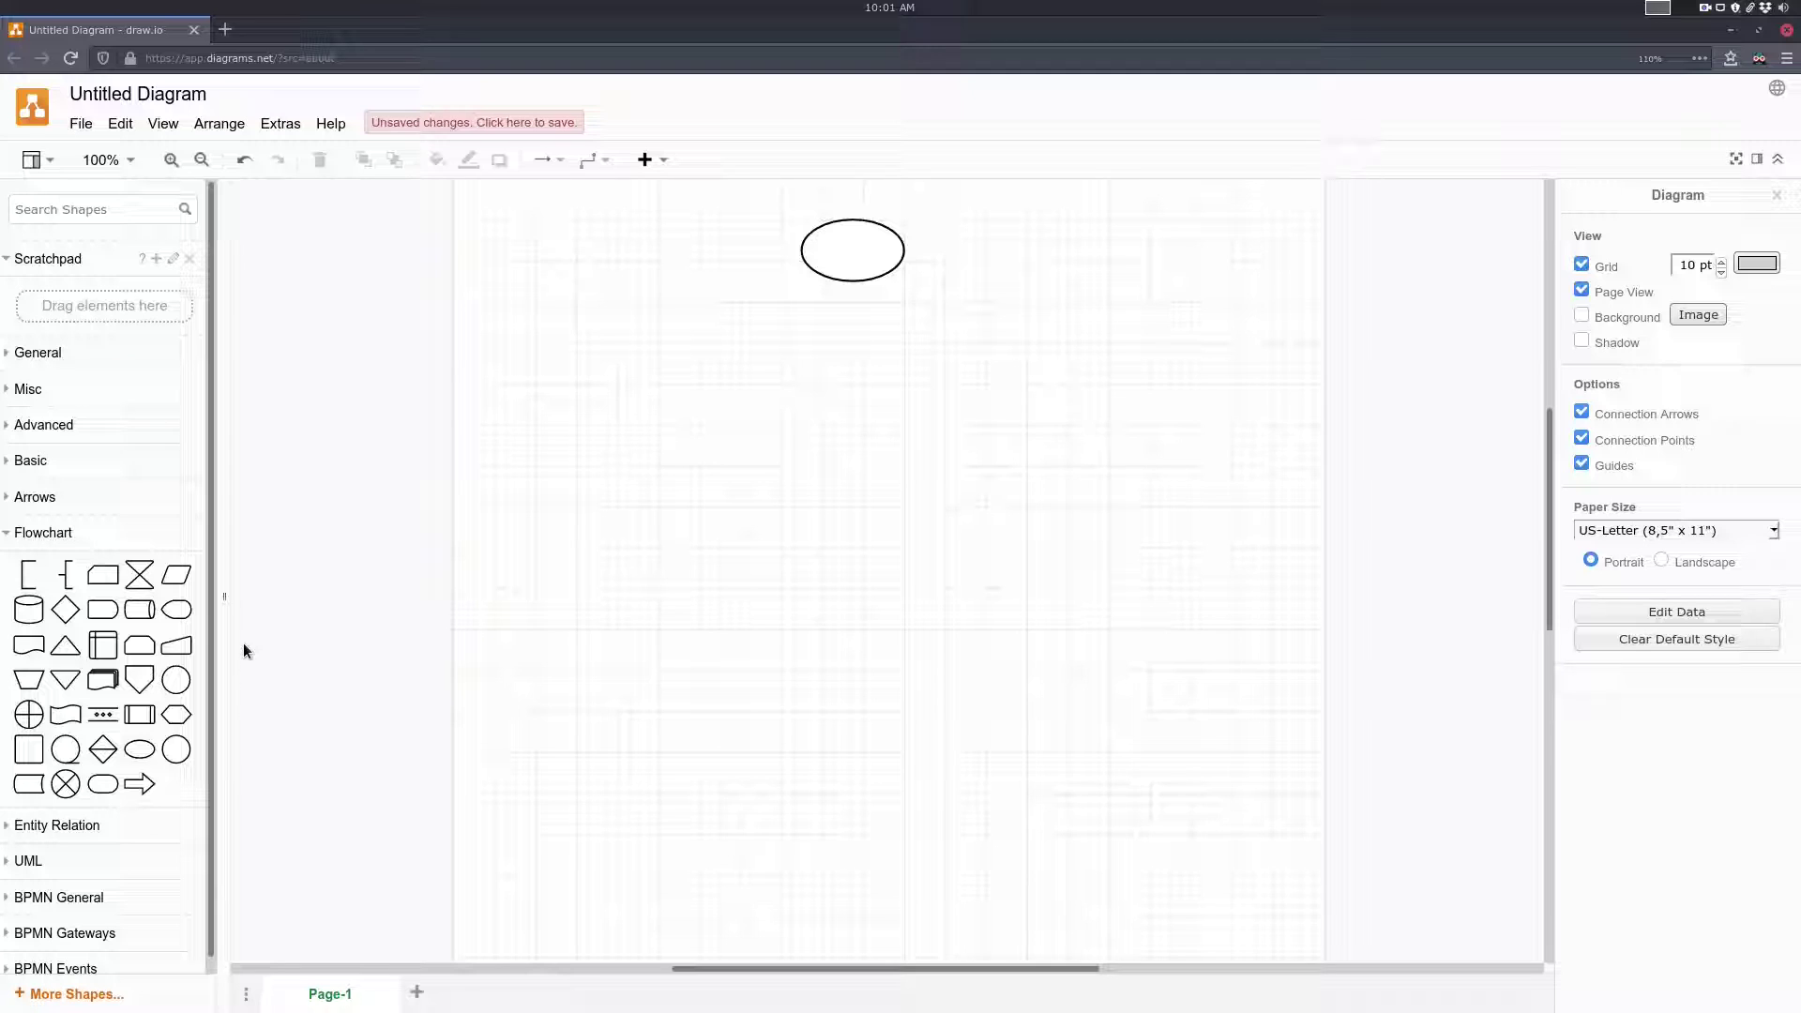
pyautogui.moveTo(65, 609); pyautogui.dragTo(800, 322)
pyautogui.doubleClick(856, 366)
pyautogui.write('Are you')
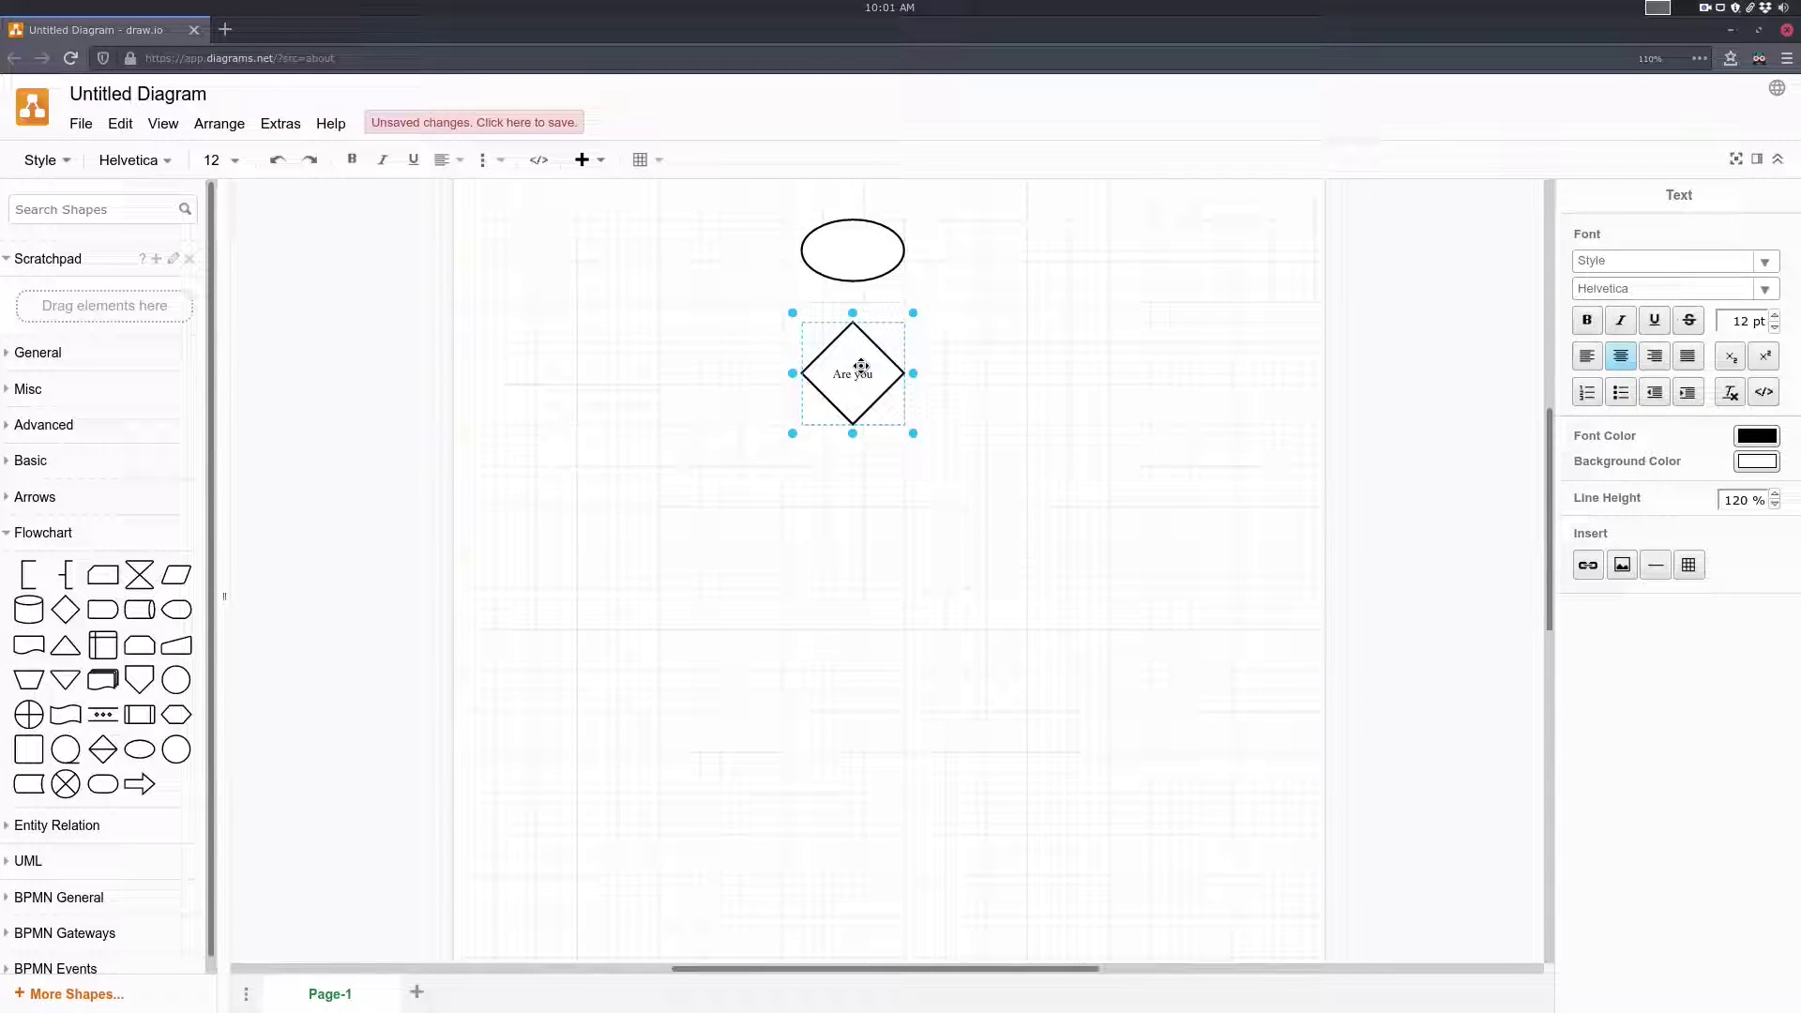
pyautogui.write(' sick?')
pyautogui.click(1040, 337)
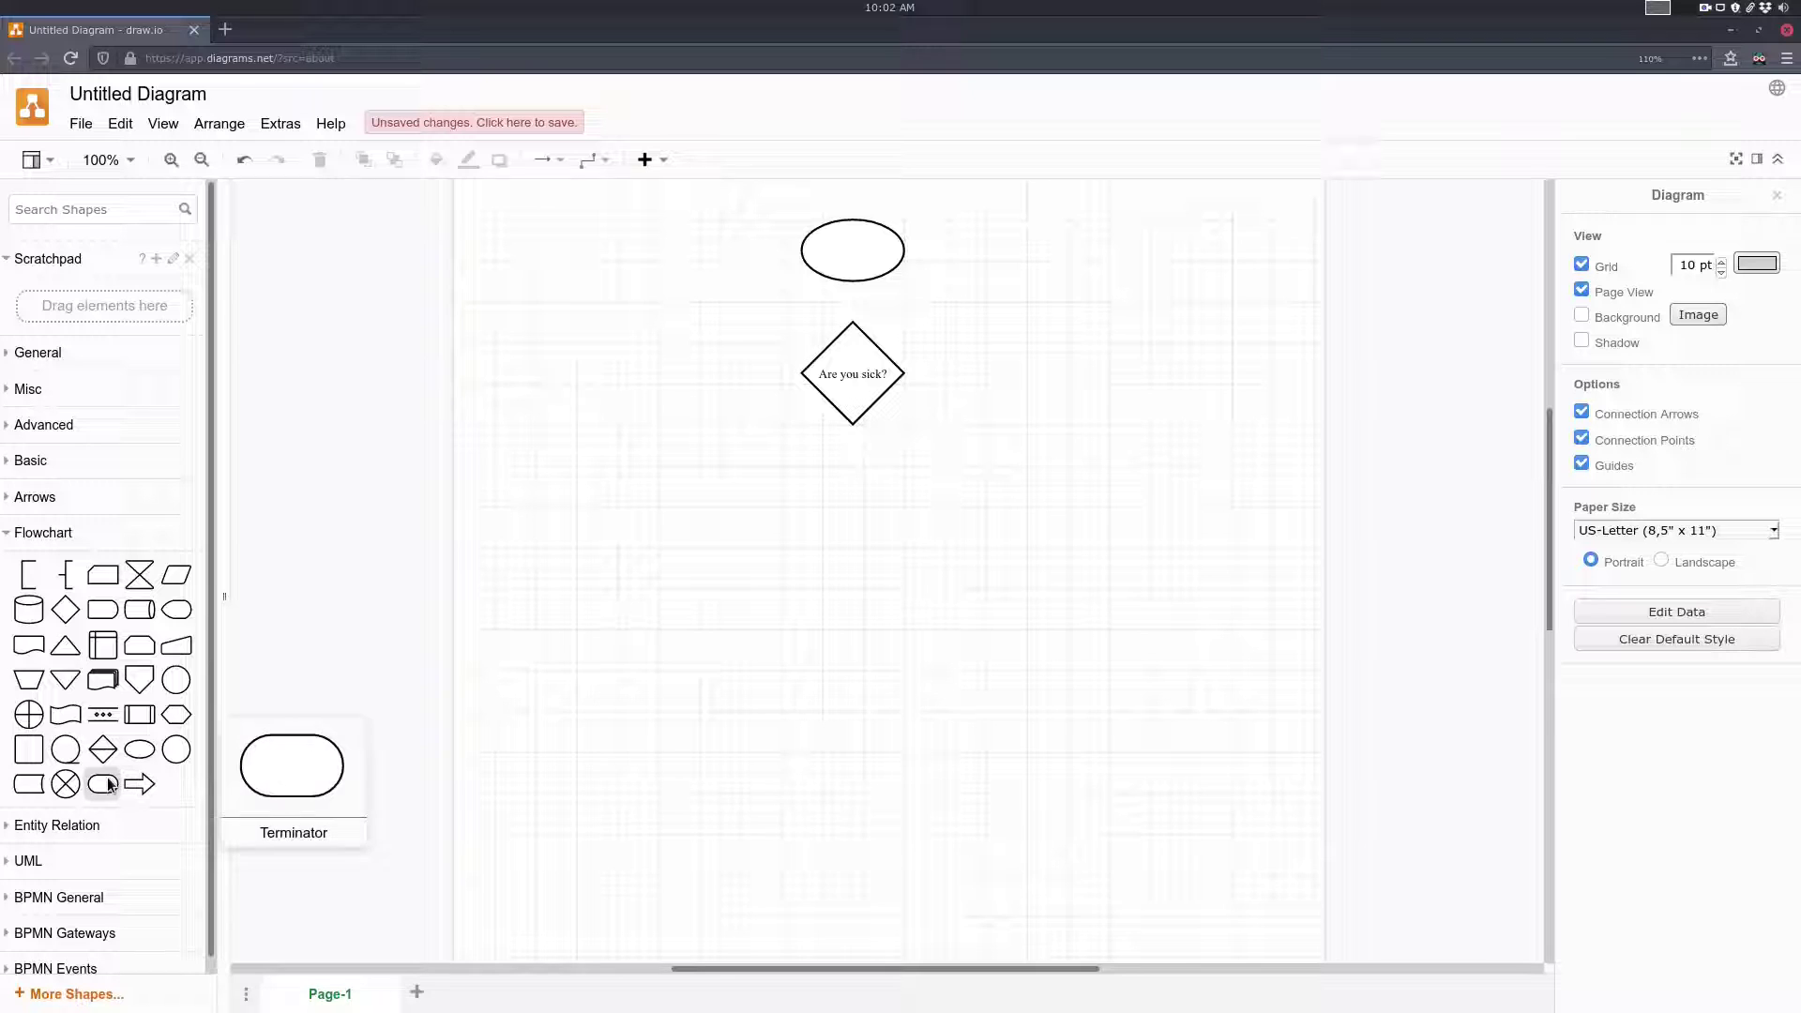
# Add a 'Call in sick' terminator to the right, joined by an arrow labelled 'Yes'
pyautogui.moveTo(103, 783); pyautogui.dragTo(974, 346)
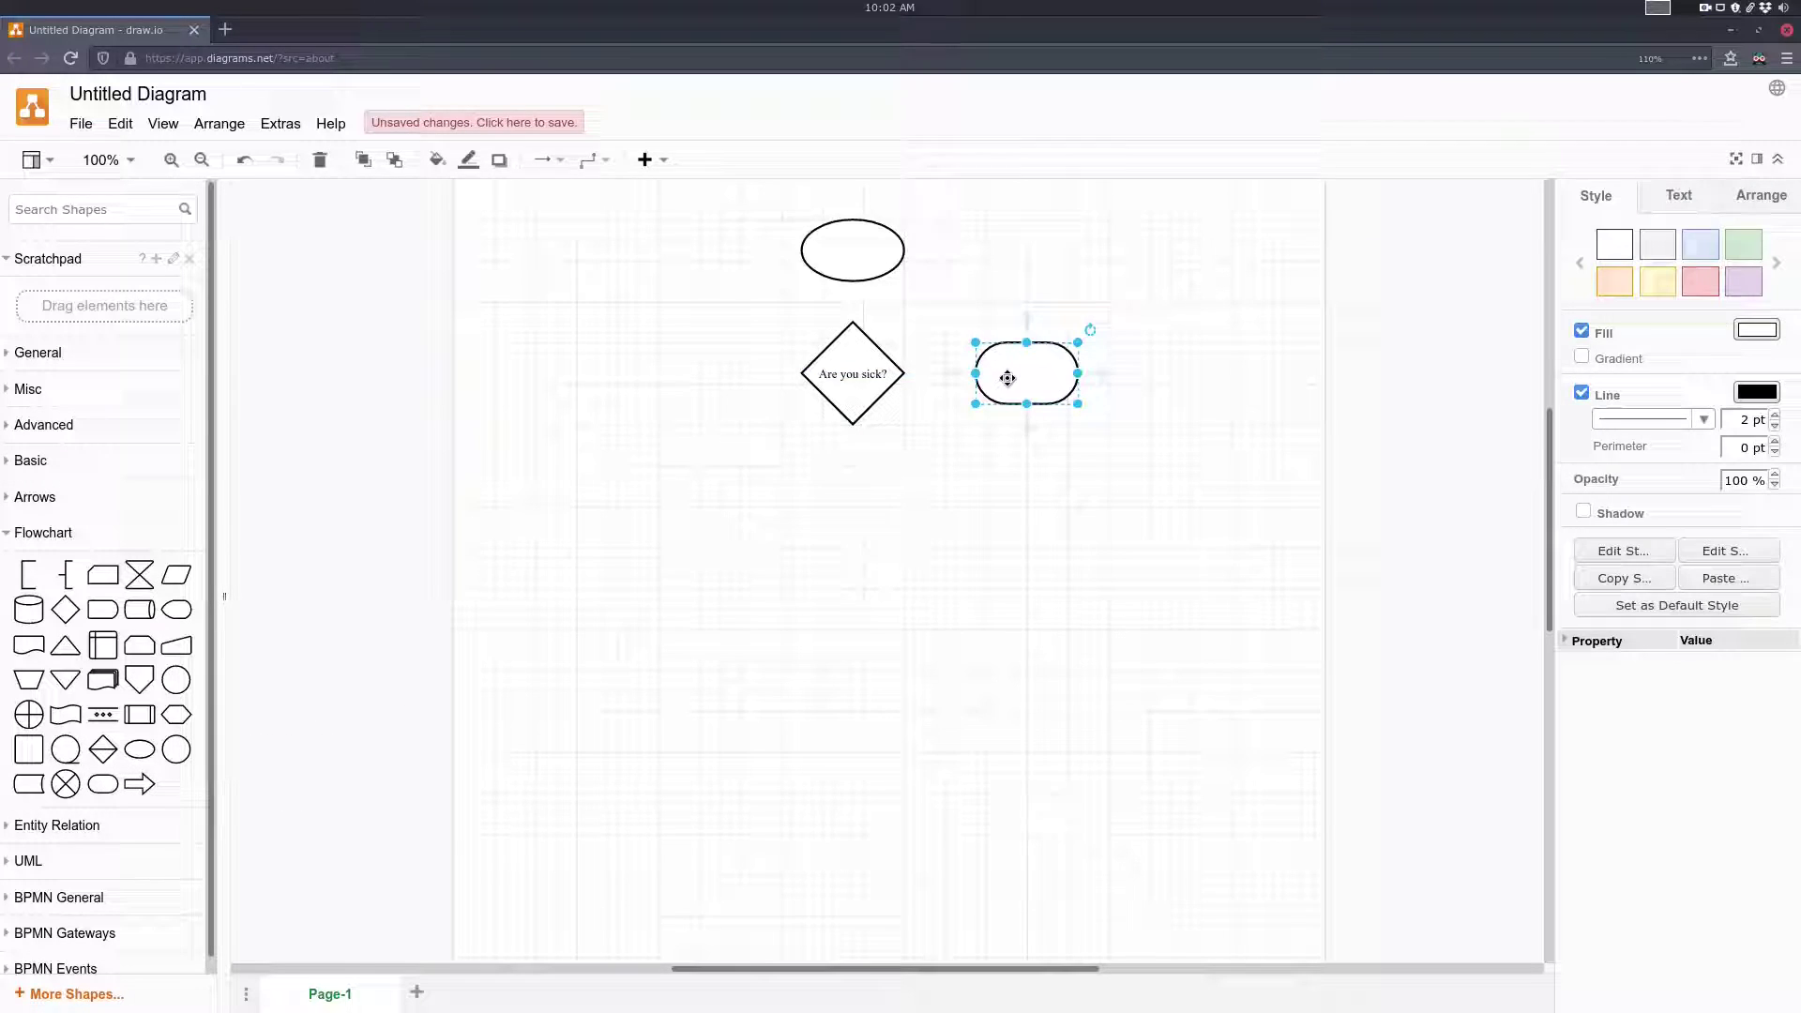
pyautogui.doubleClick(1006, 375)
pyautogui.write('Call i')
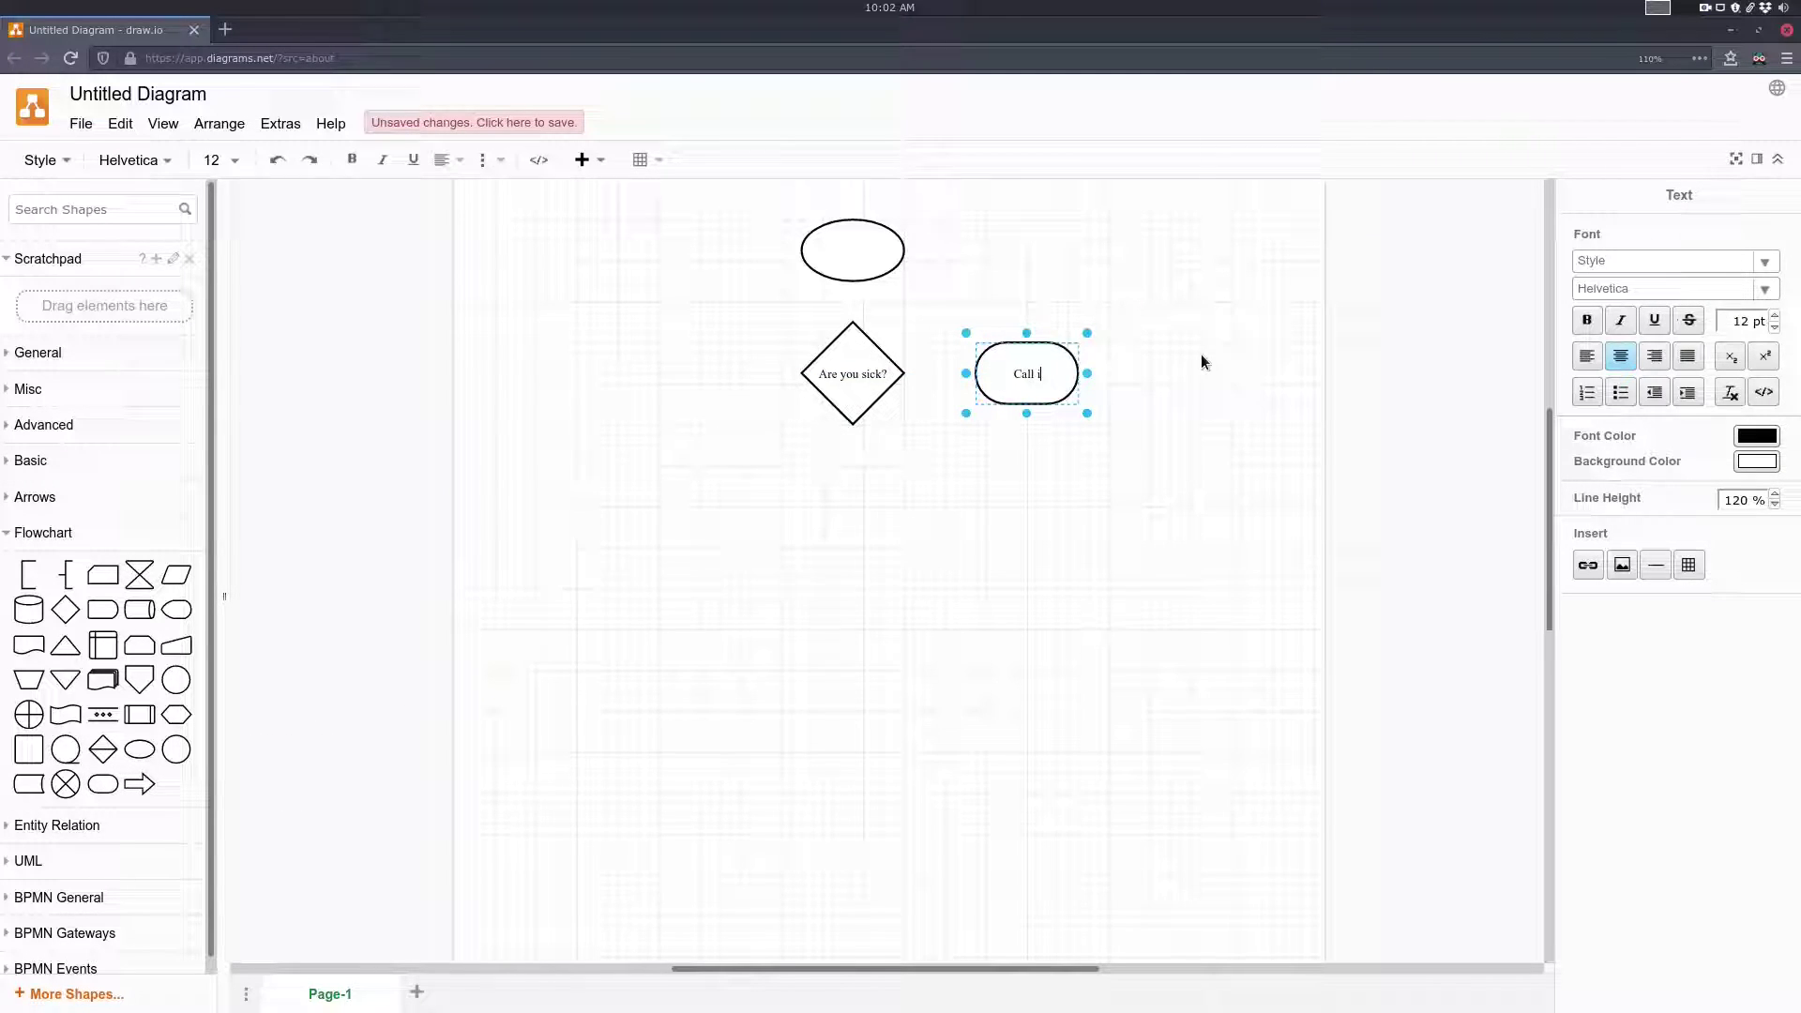
pyautogui.write('n sick')
pyautogui.click(1201, 353)
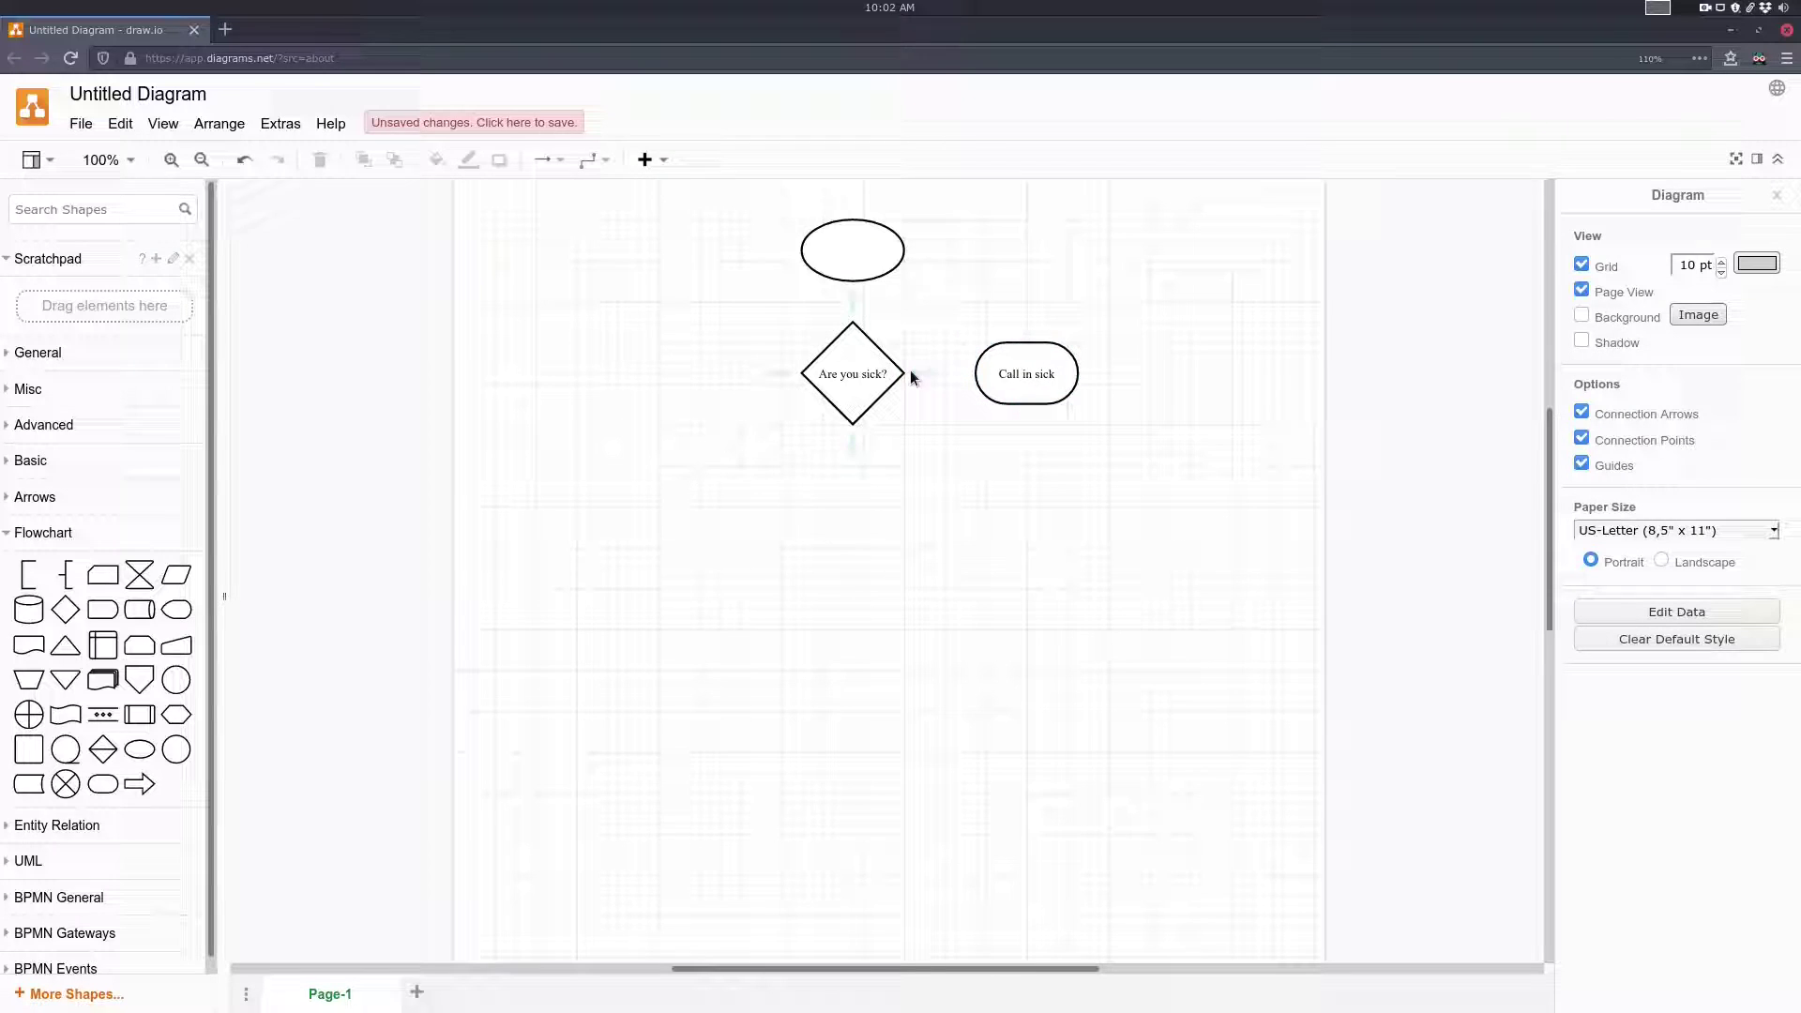
pyautogui.moveTo(926, 379); pyautogui.dragTo(994, 374)
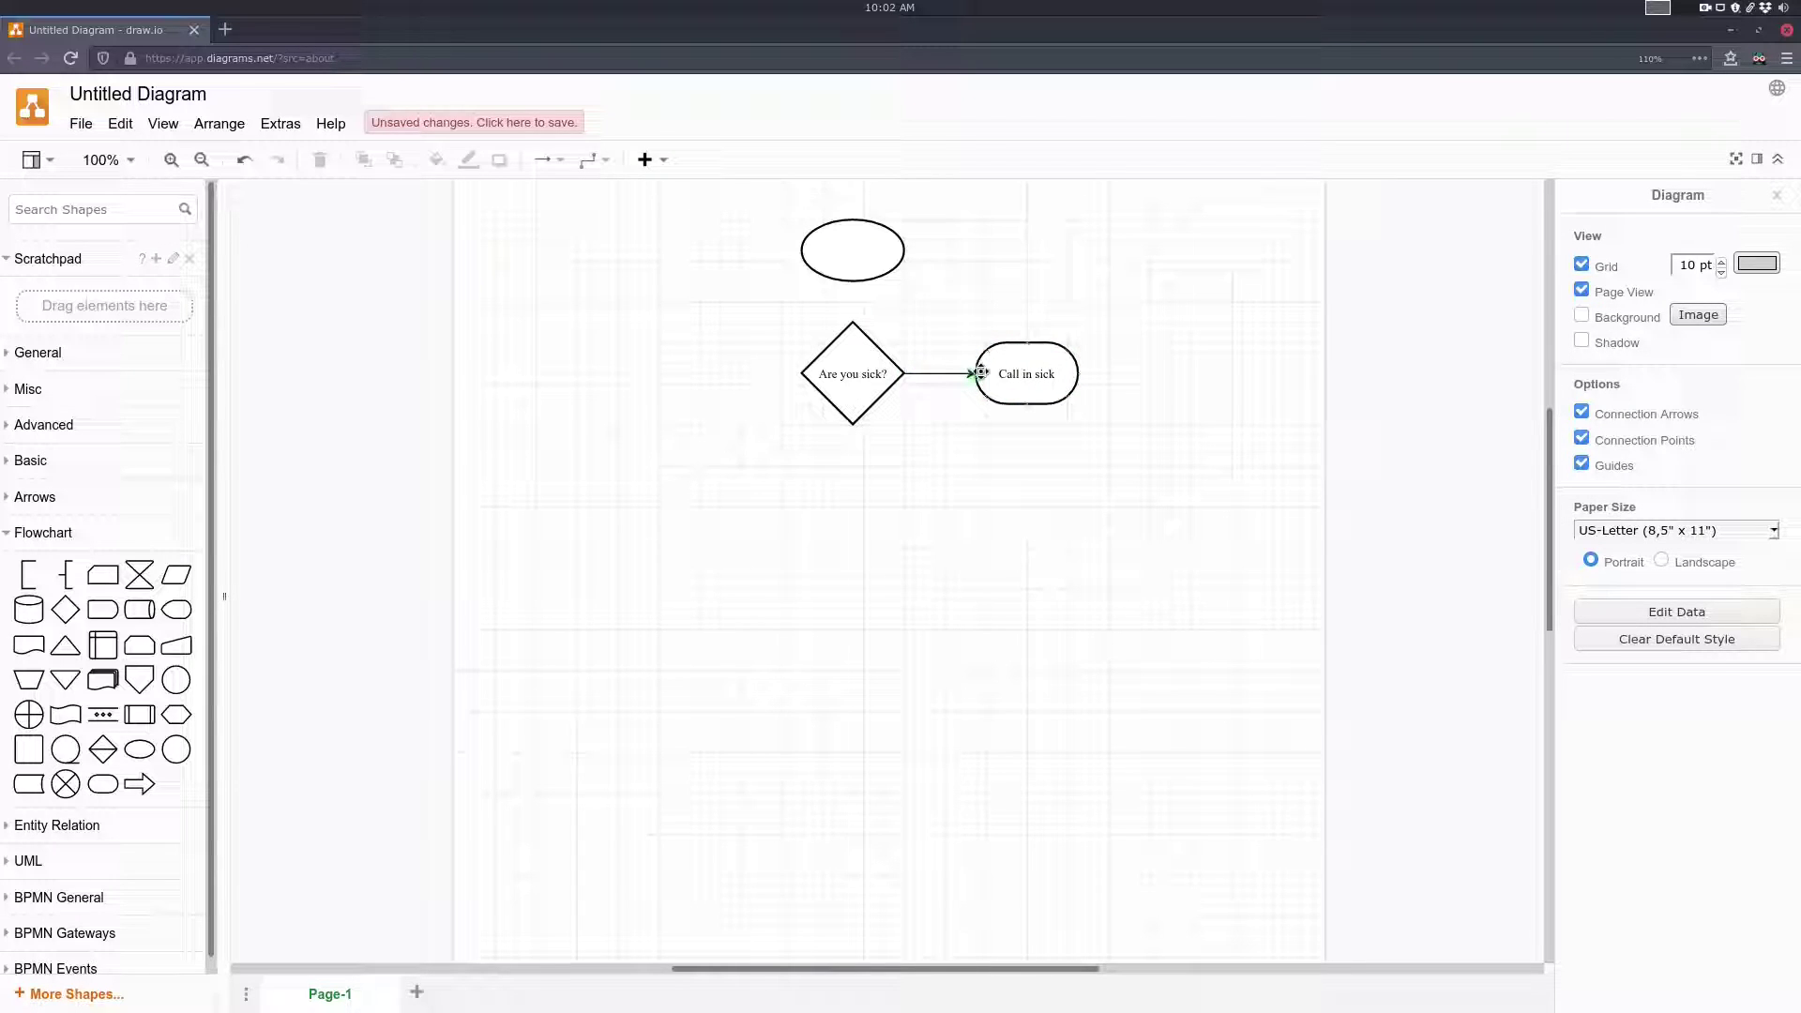
pyautogui.write('Yes')
pyautogui.click(1145, 488)
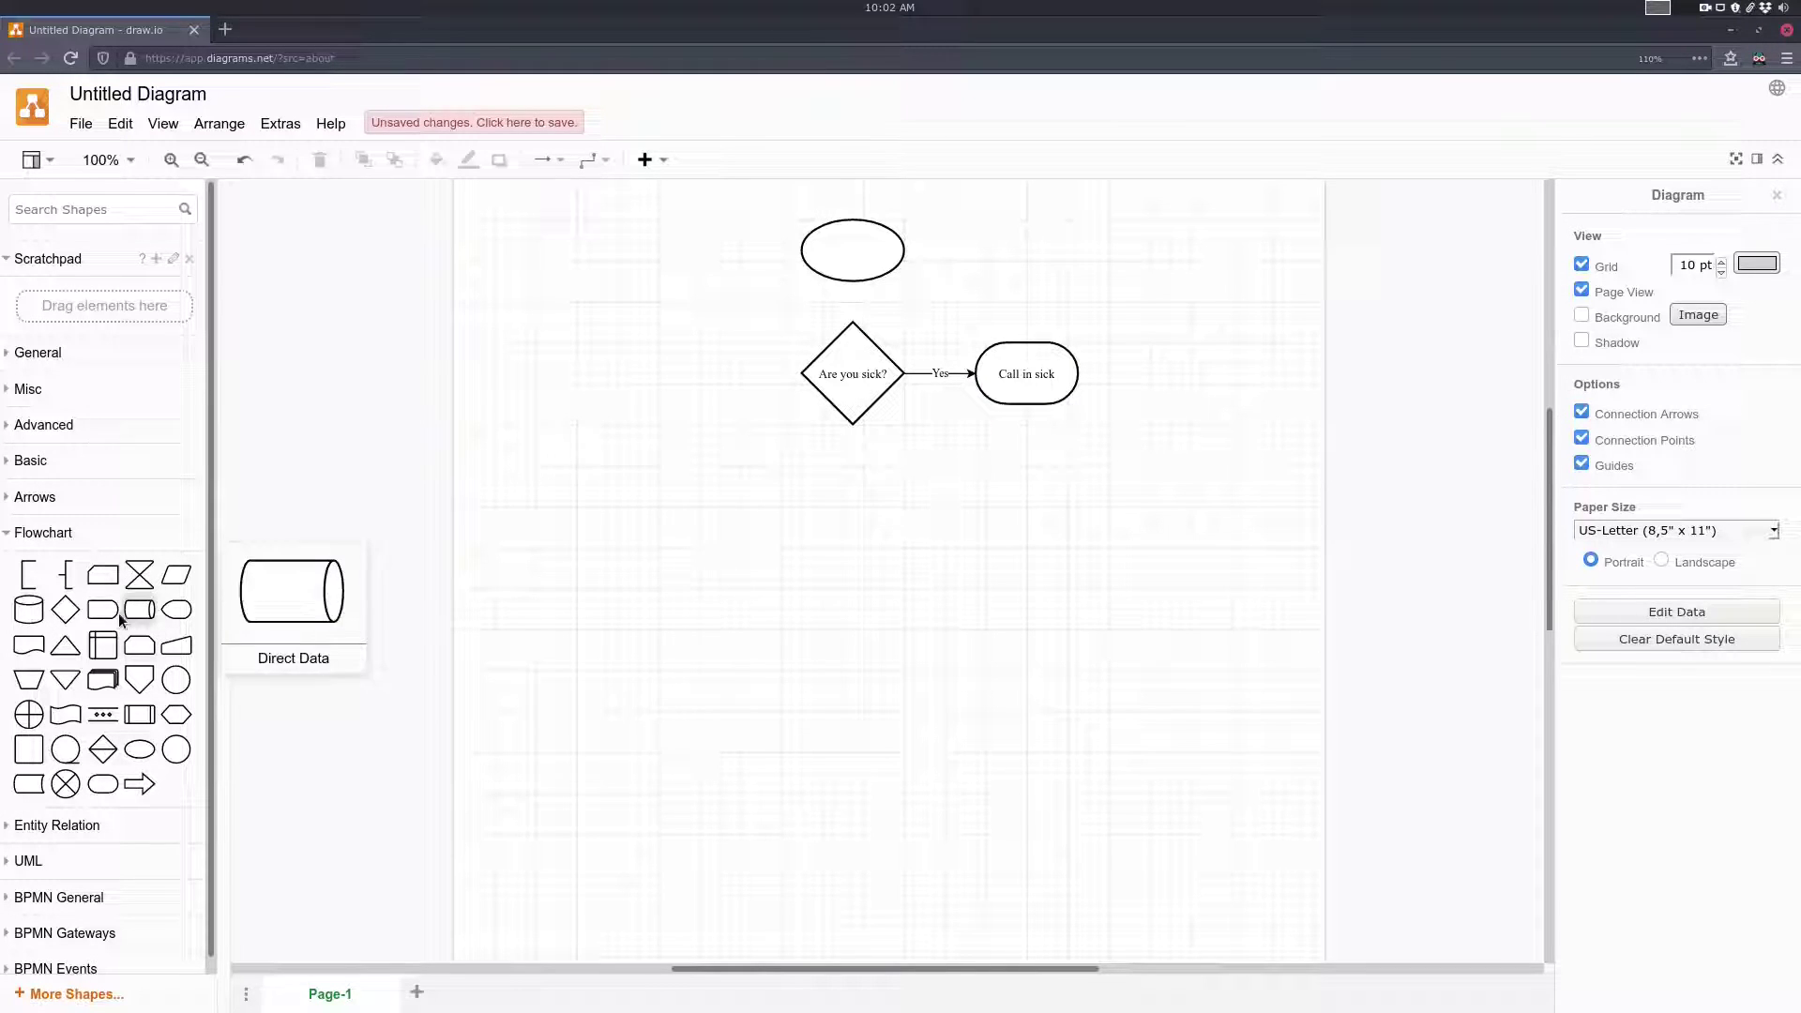
# Add an 'Is the shower ok?' decision diamond below 'Are you sick?'
pyautogui.moveTo(120, 619); pyautogui.dragTo(811, 483)
pyautogui.write('Is the')
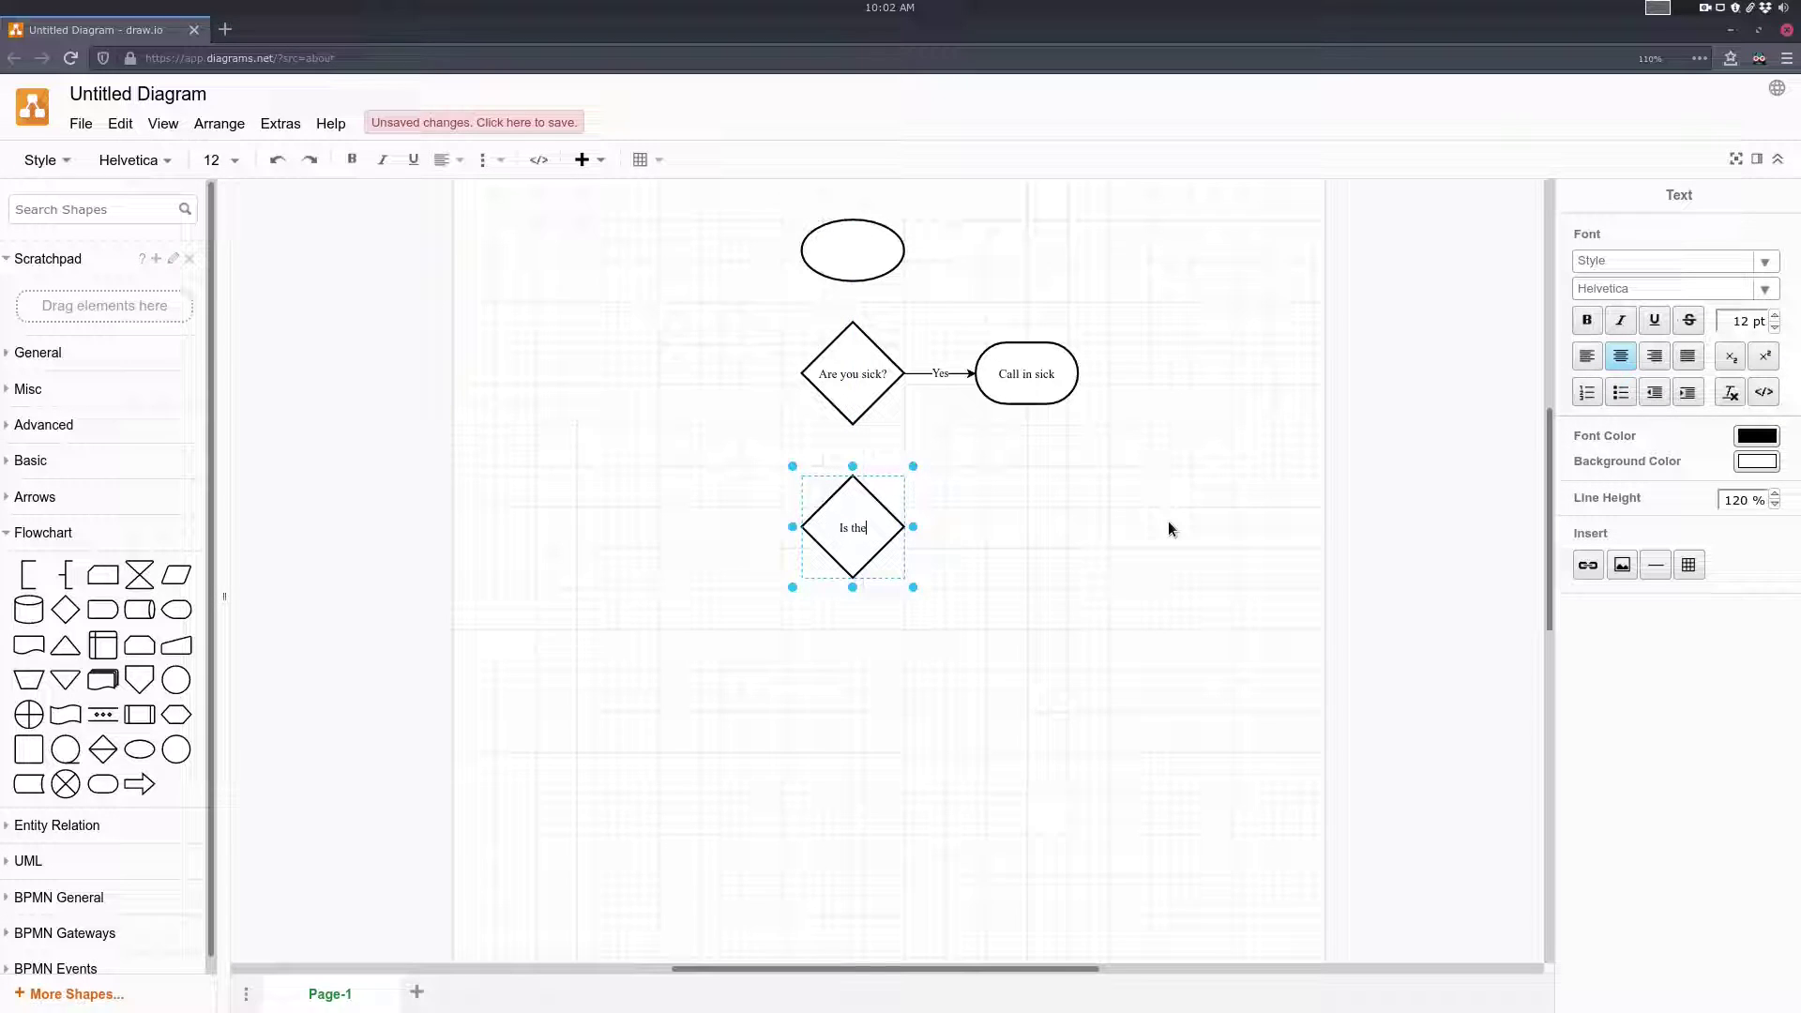
pyautogui.write(' shower ok?')
pyautogui.click(1168, 520)
# Connect the ellipse down to 'Are you sick?' and that diamond down to 'Is the shower ok?'
pyautogui.click(853, 251)
pyautogui.moveTo(853, 299); pyautogui.dragTo(853, 366)
pyautogui.click(996, 435)
pyautogui.click(882, 398)
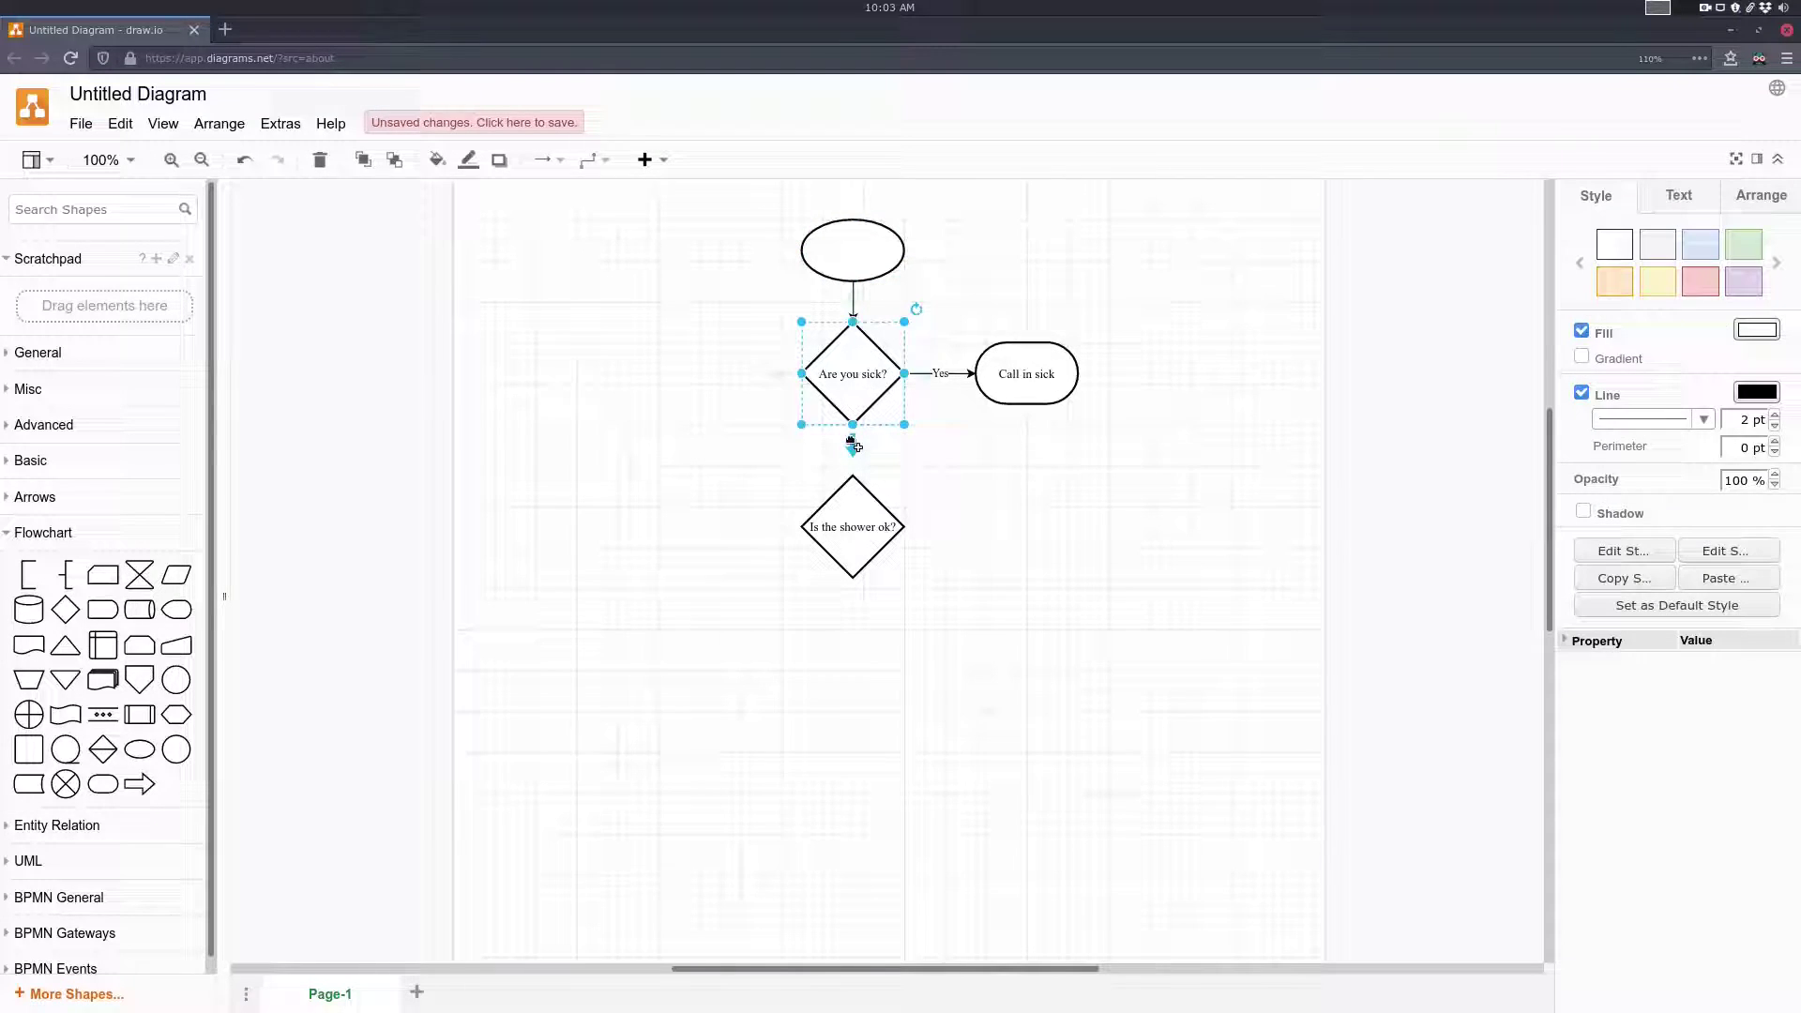
pyautogui.moveTo(853, 451); pyautogui.dragTo(853, 507)
# Attach a terminator end shape to the right of 'Is the shower ok?'
pyautogui.click(1008, 581)
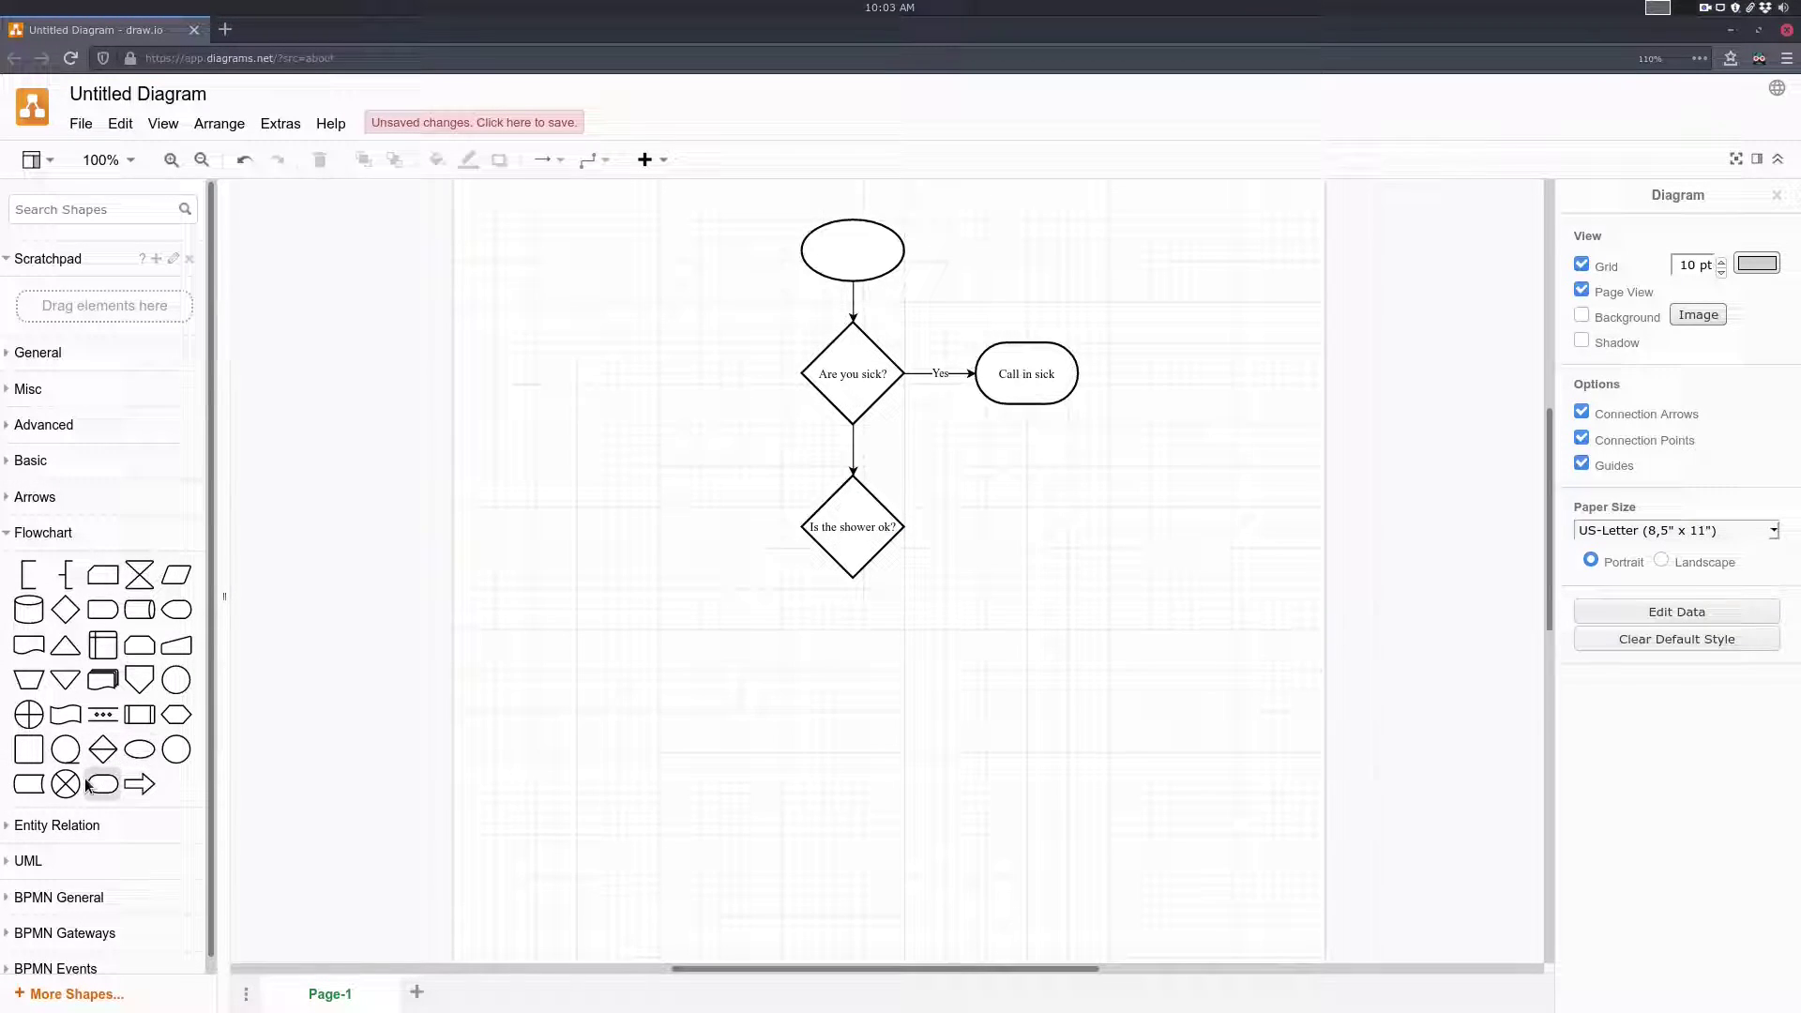
pyautogui.moveTo(103, 784); pyautogui.dragTo(970, 522)
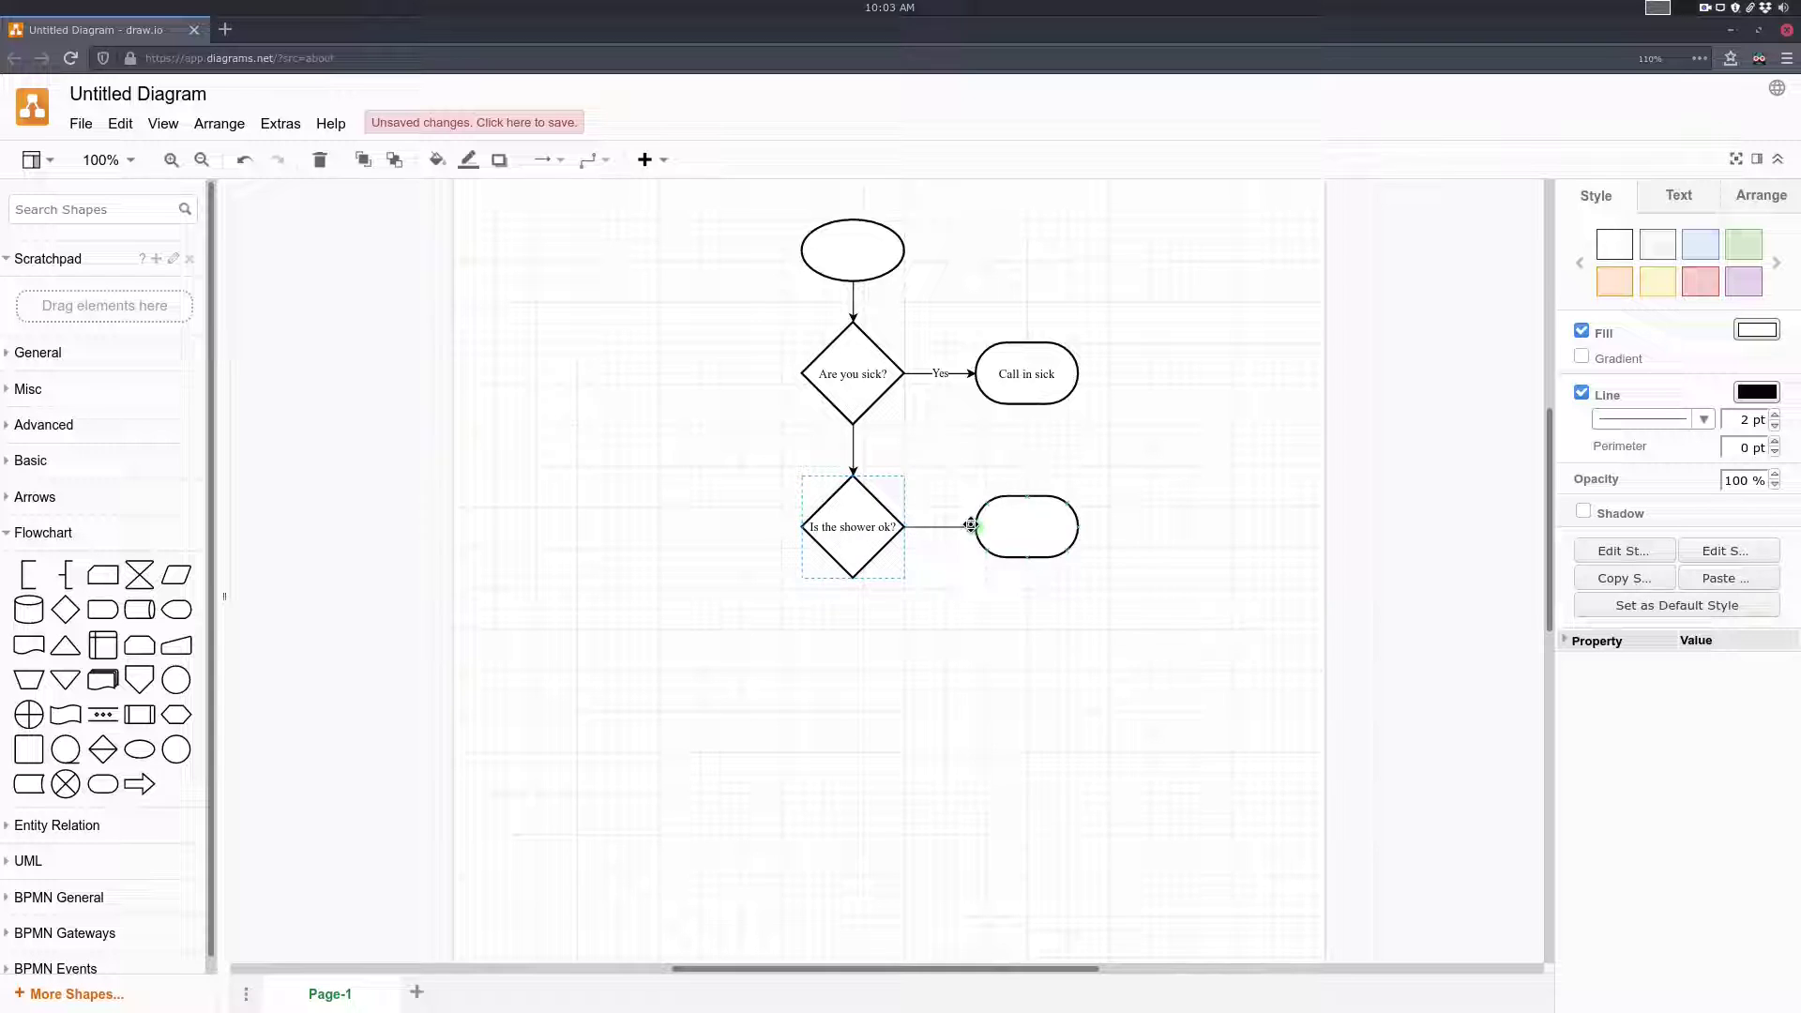
pyautogui.click(1017, 531)
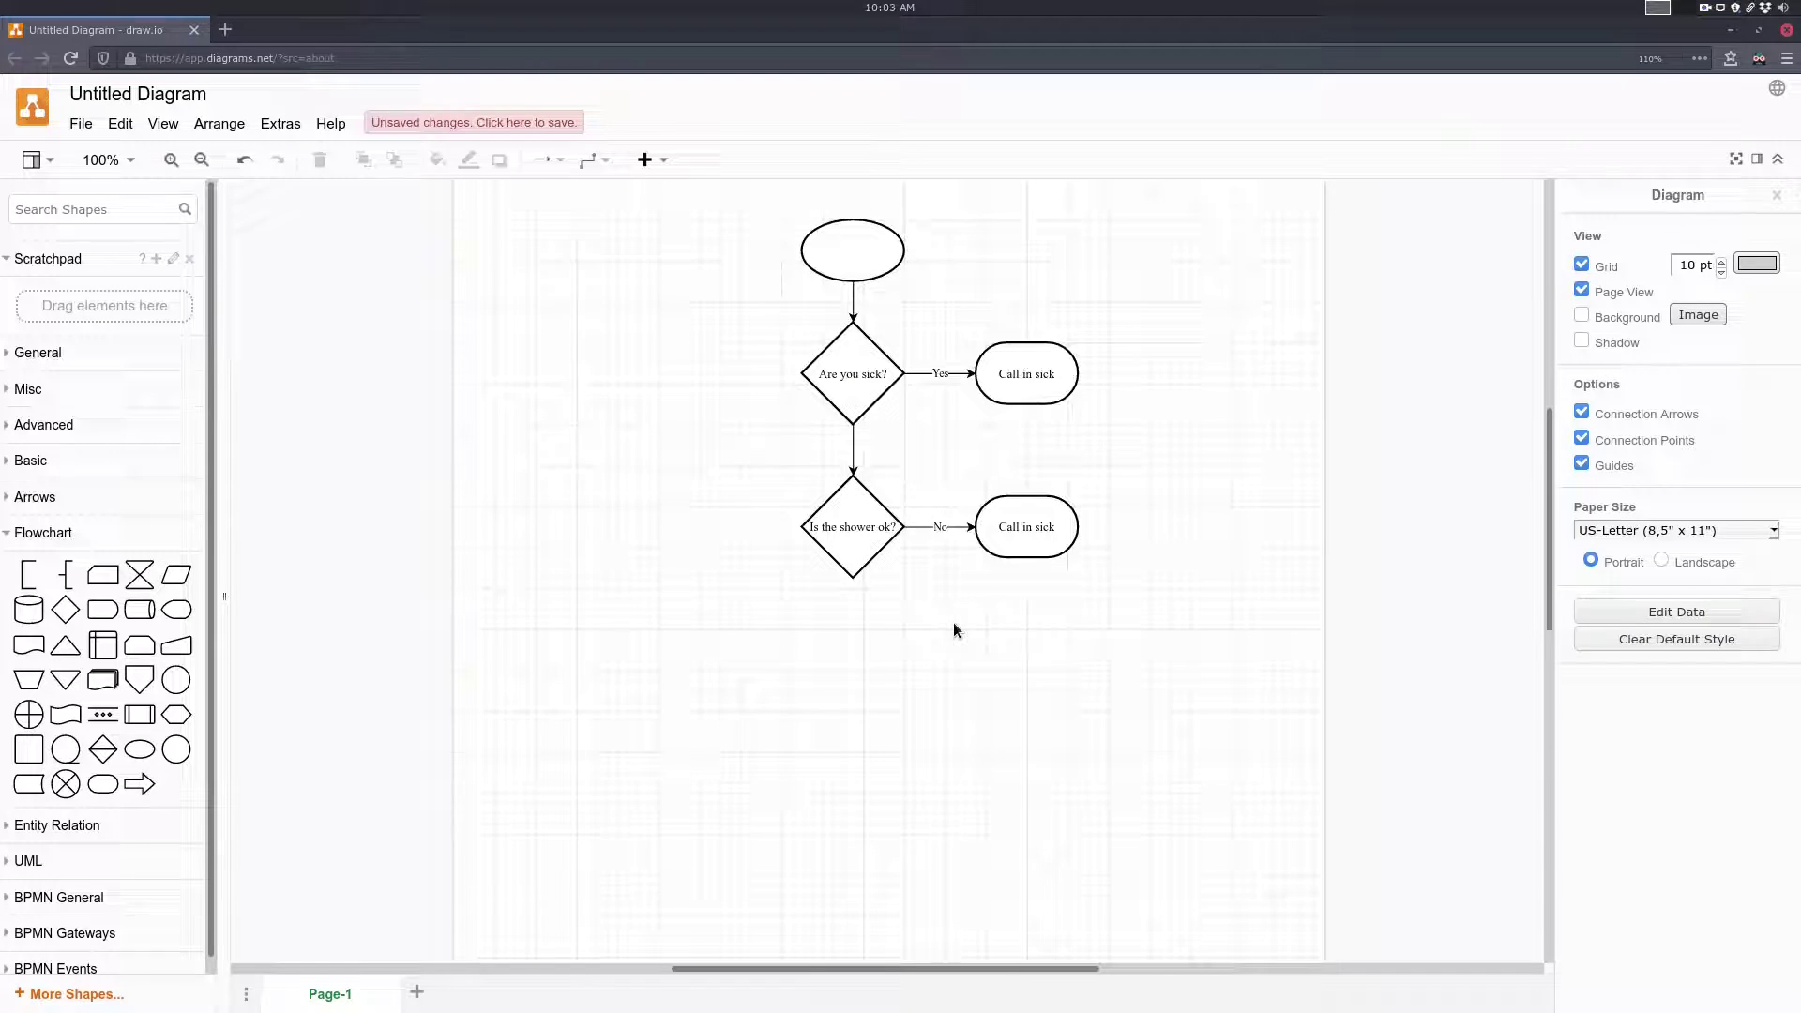
# Add a 'Have breakfast' process box below 'Is the shower ok?' and connect them
pyautogui.scroll(-1, 927, 617)
pyautogui.moveTo(15, 751)
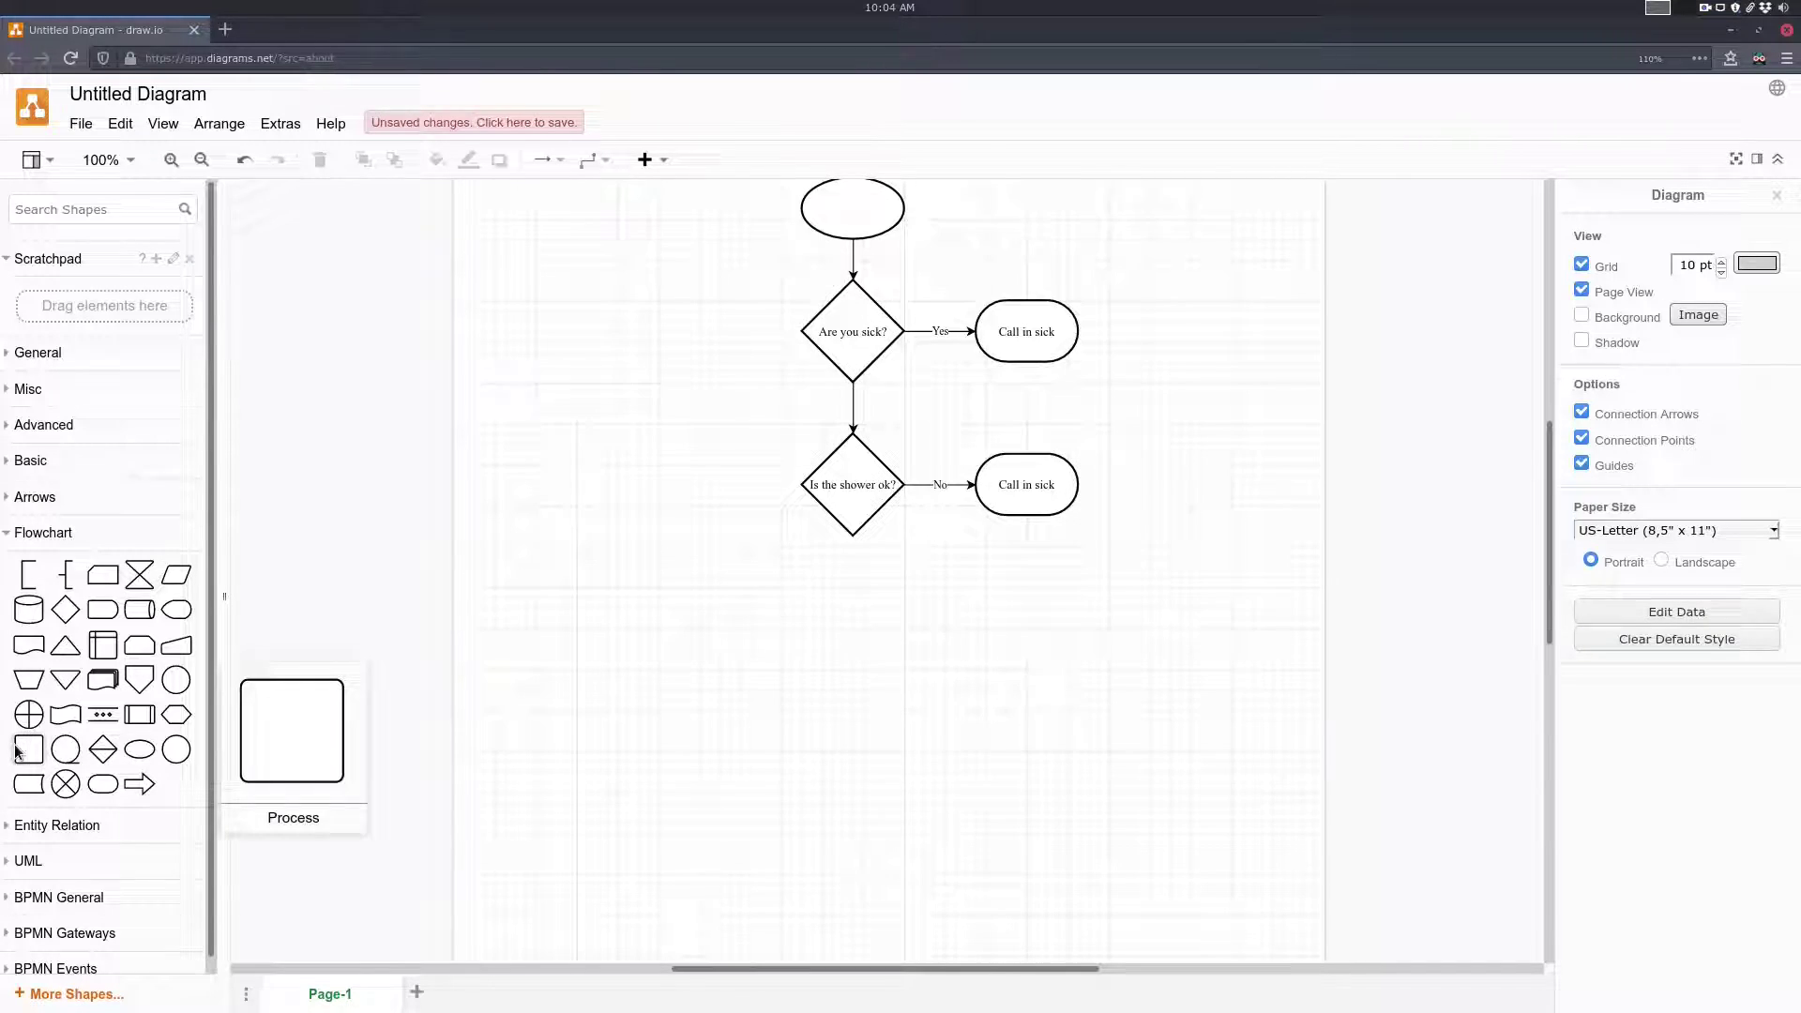
pyautogui.moveTo(21, 756); pyautogui.dragTo(803, 569)
pyautogui.click(1088, 579)
pyautogui.doubleClick(835, 628)
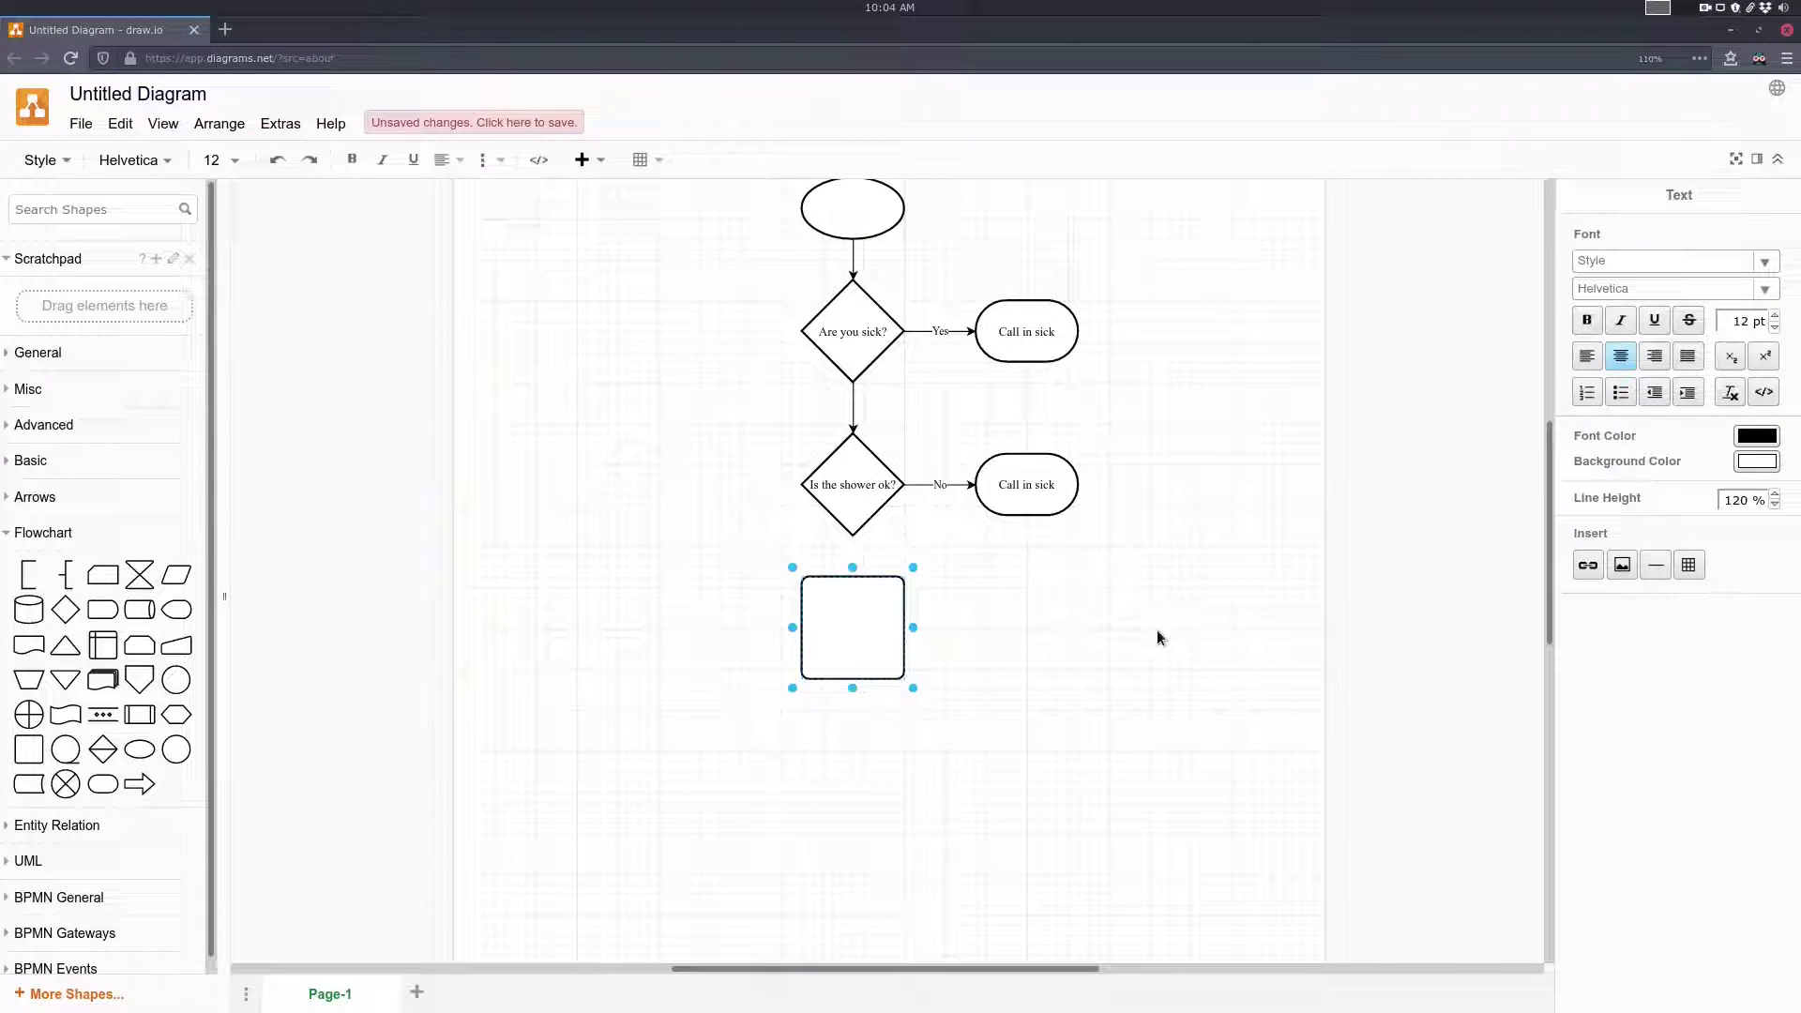
pyautogui.write('Have breakfast')
pyautogui.click(1157, 629)
pyautogui.moveTo(853, 551); pyautogui.dragTo(853, 619)
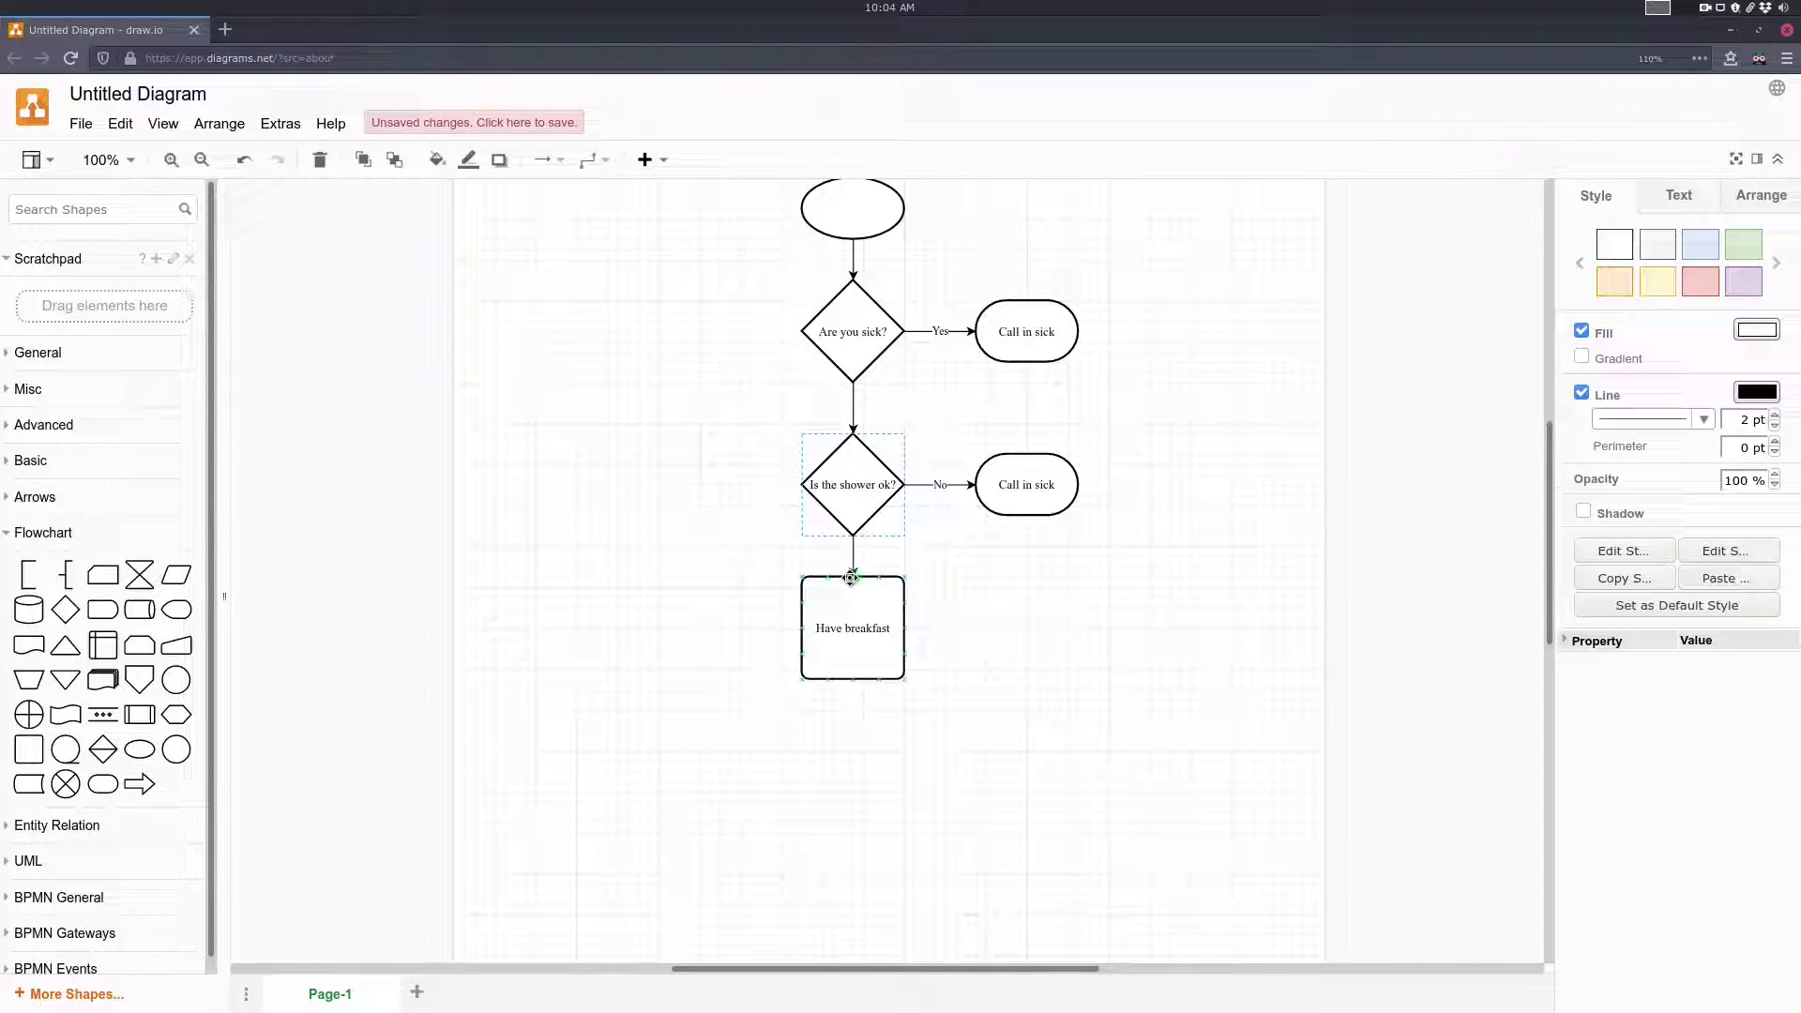
pyautogui.click(987, 570)
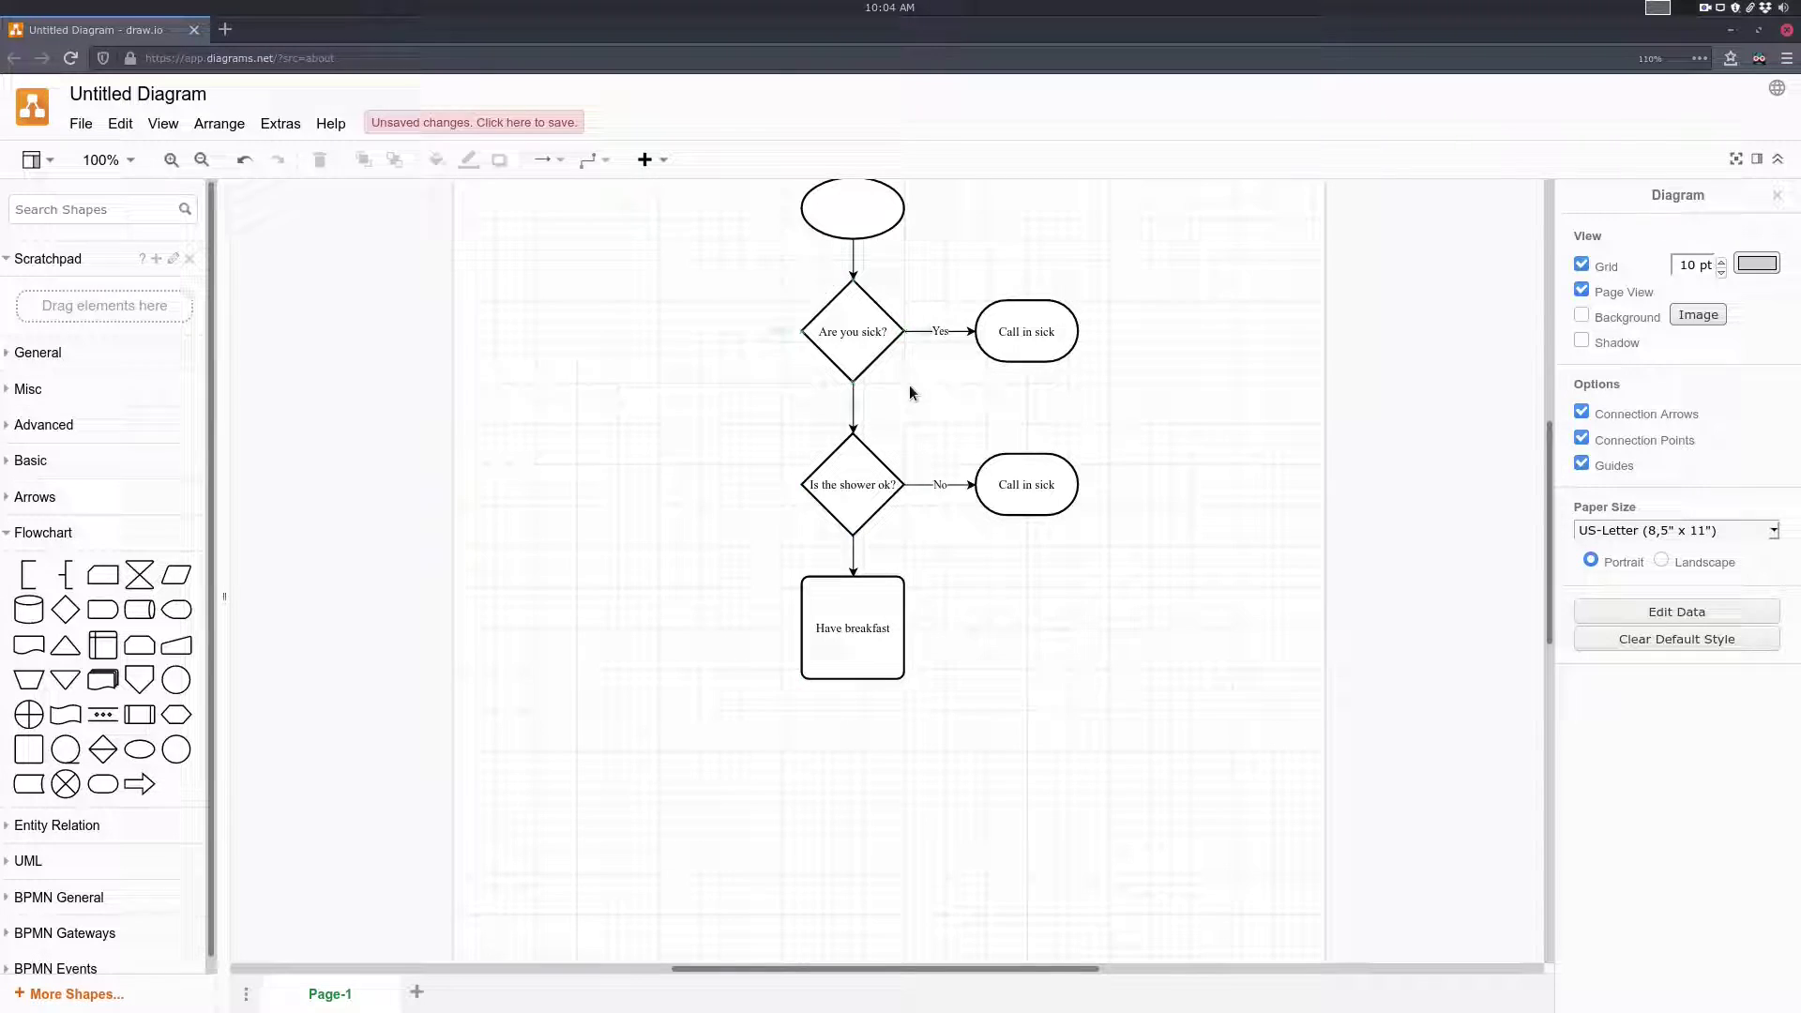
# Label the arrow between the diamonds 'No' and the arrow to 'Have breakfast' 'Yes'
pyautogui.click(846, 319)
pyautogui.click(770, 286)
pyautogui.moveTo(829, 319); pyautogui.dragTo(935, 390)
pyautogui.click(1021, 411)
pyautogui.click(851, 411)
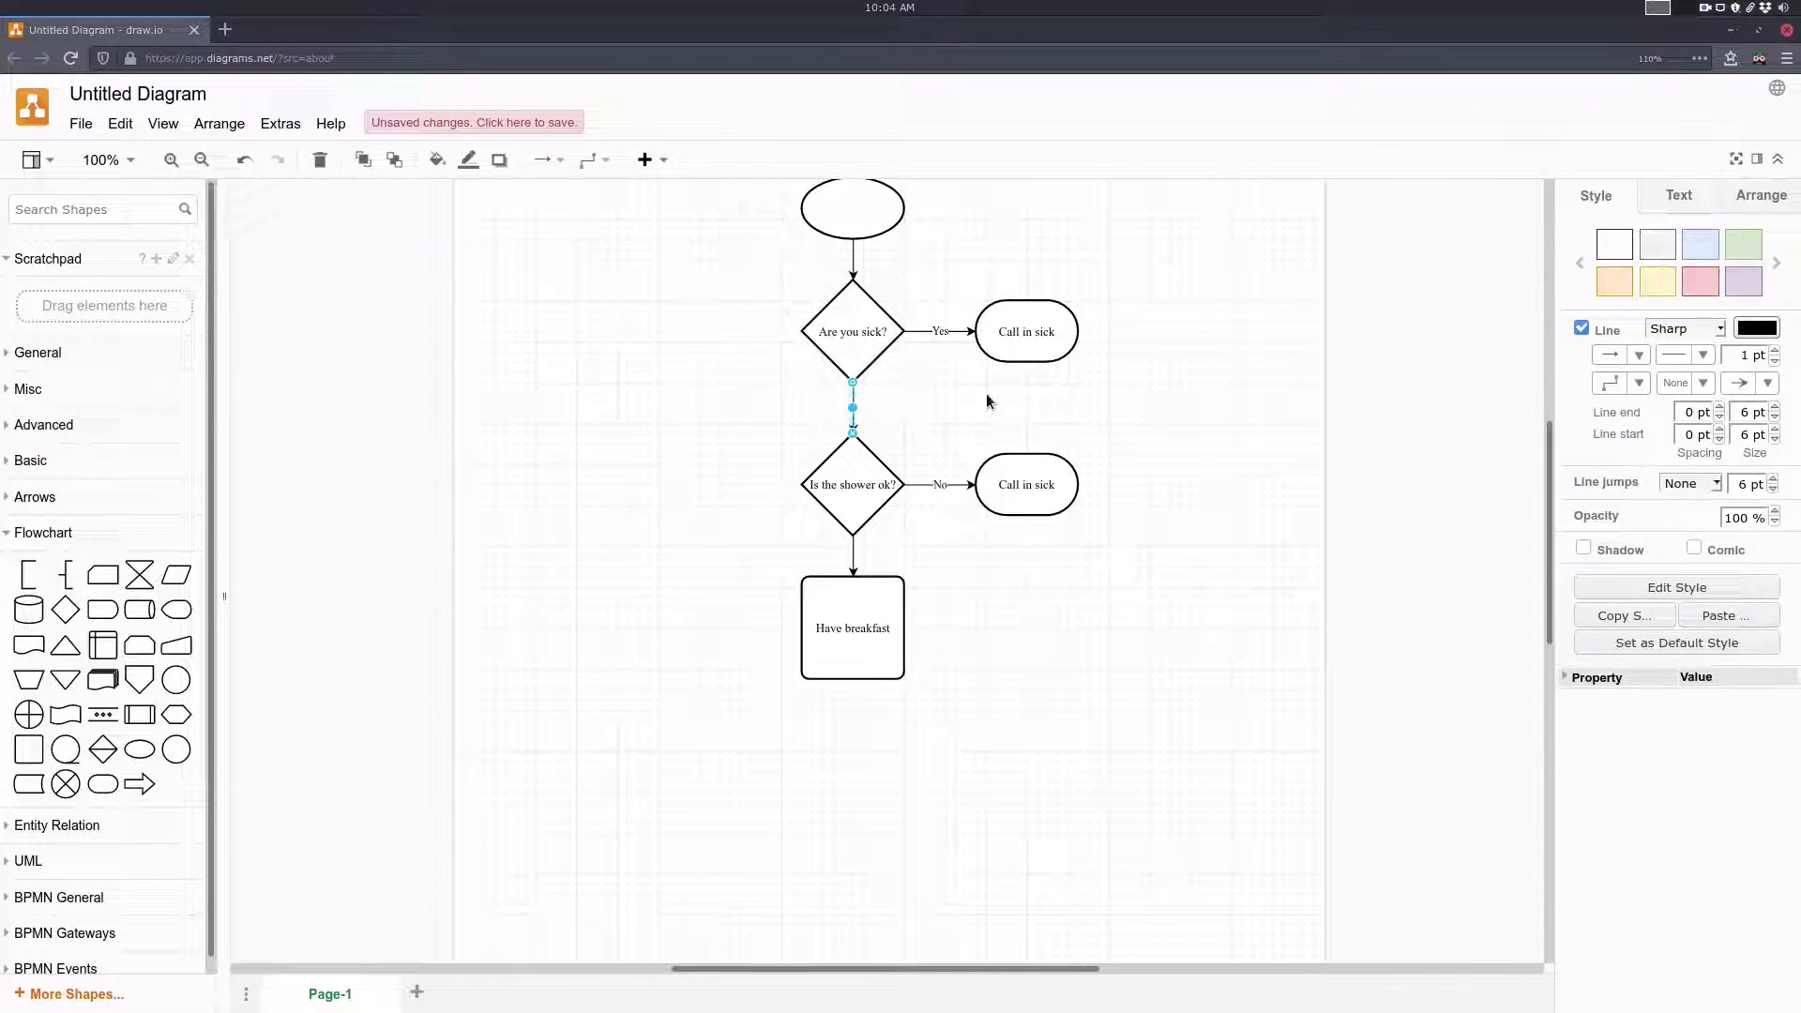
pyautogui.write('No')
pyautogui.press('Tab')
pyautogui.write('Nes')
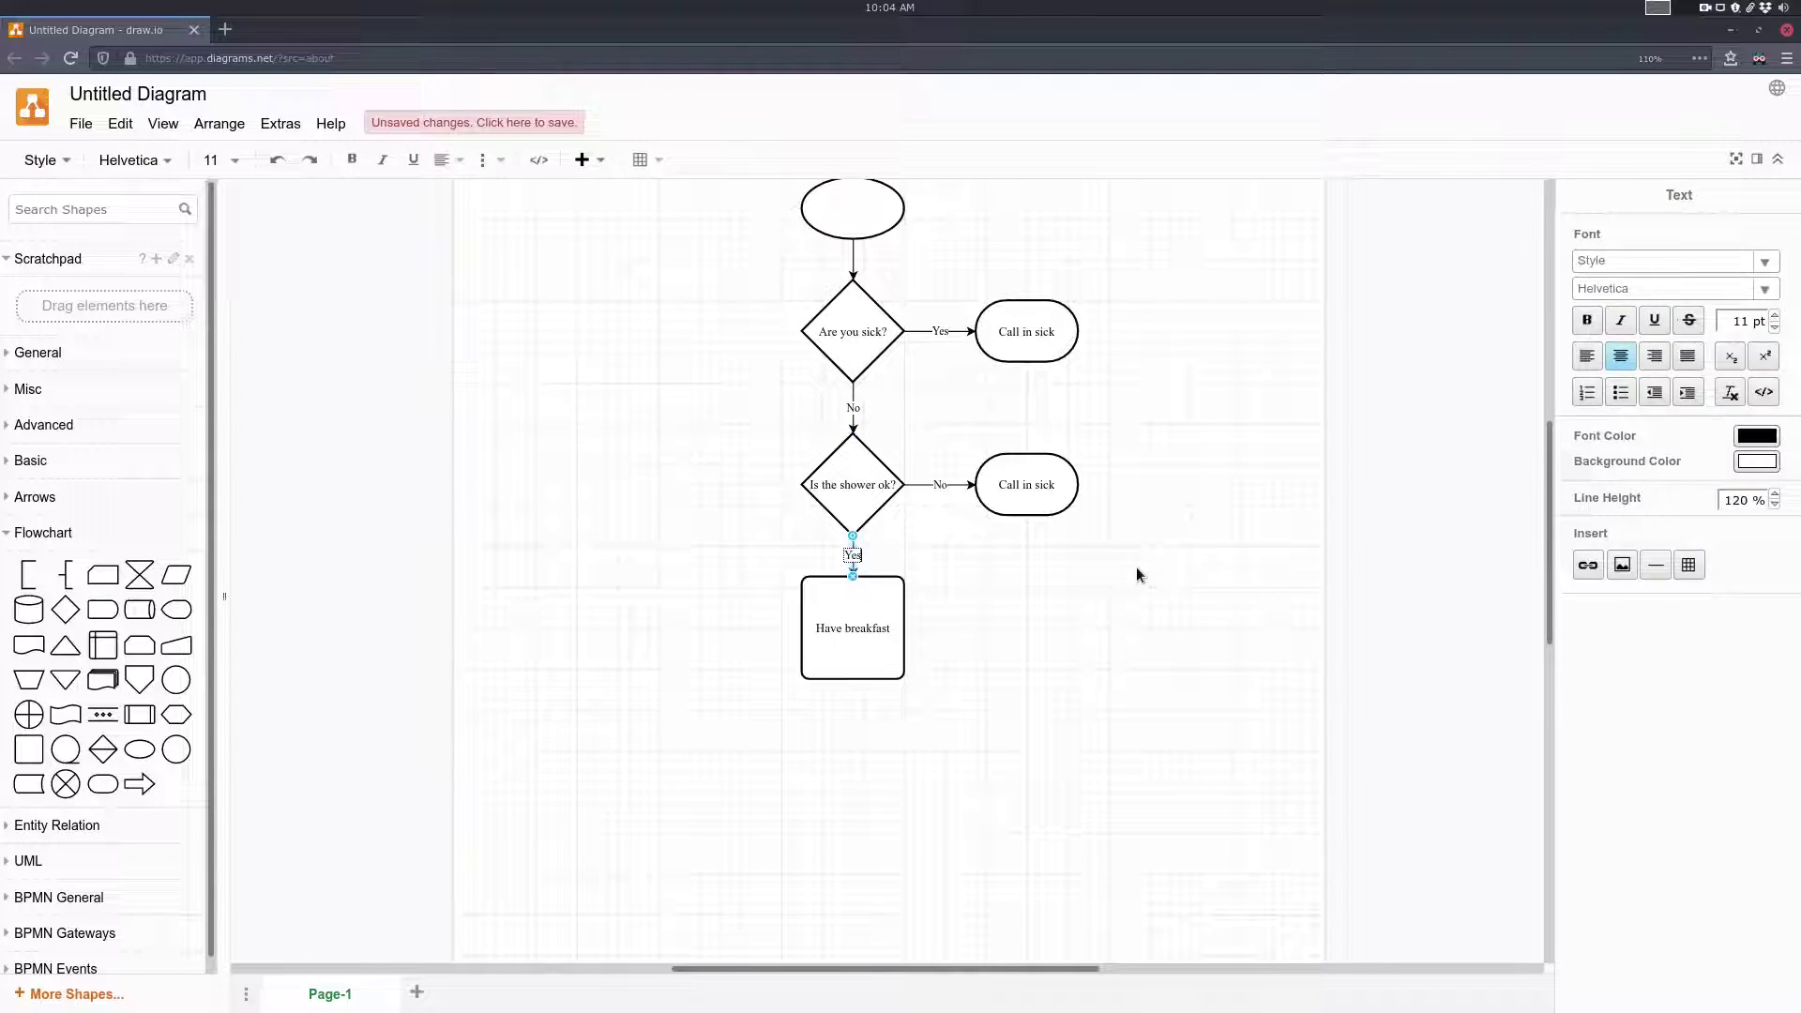
pyautogui.moveTo(757, 557); pyautogui.dragTo(987, 692)
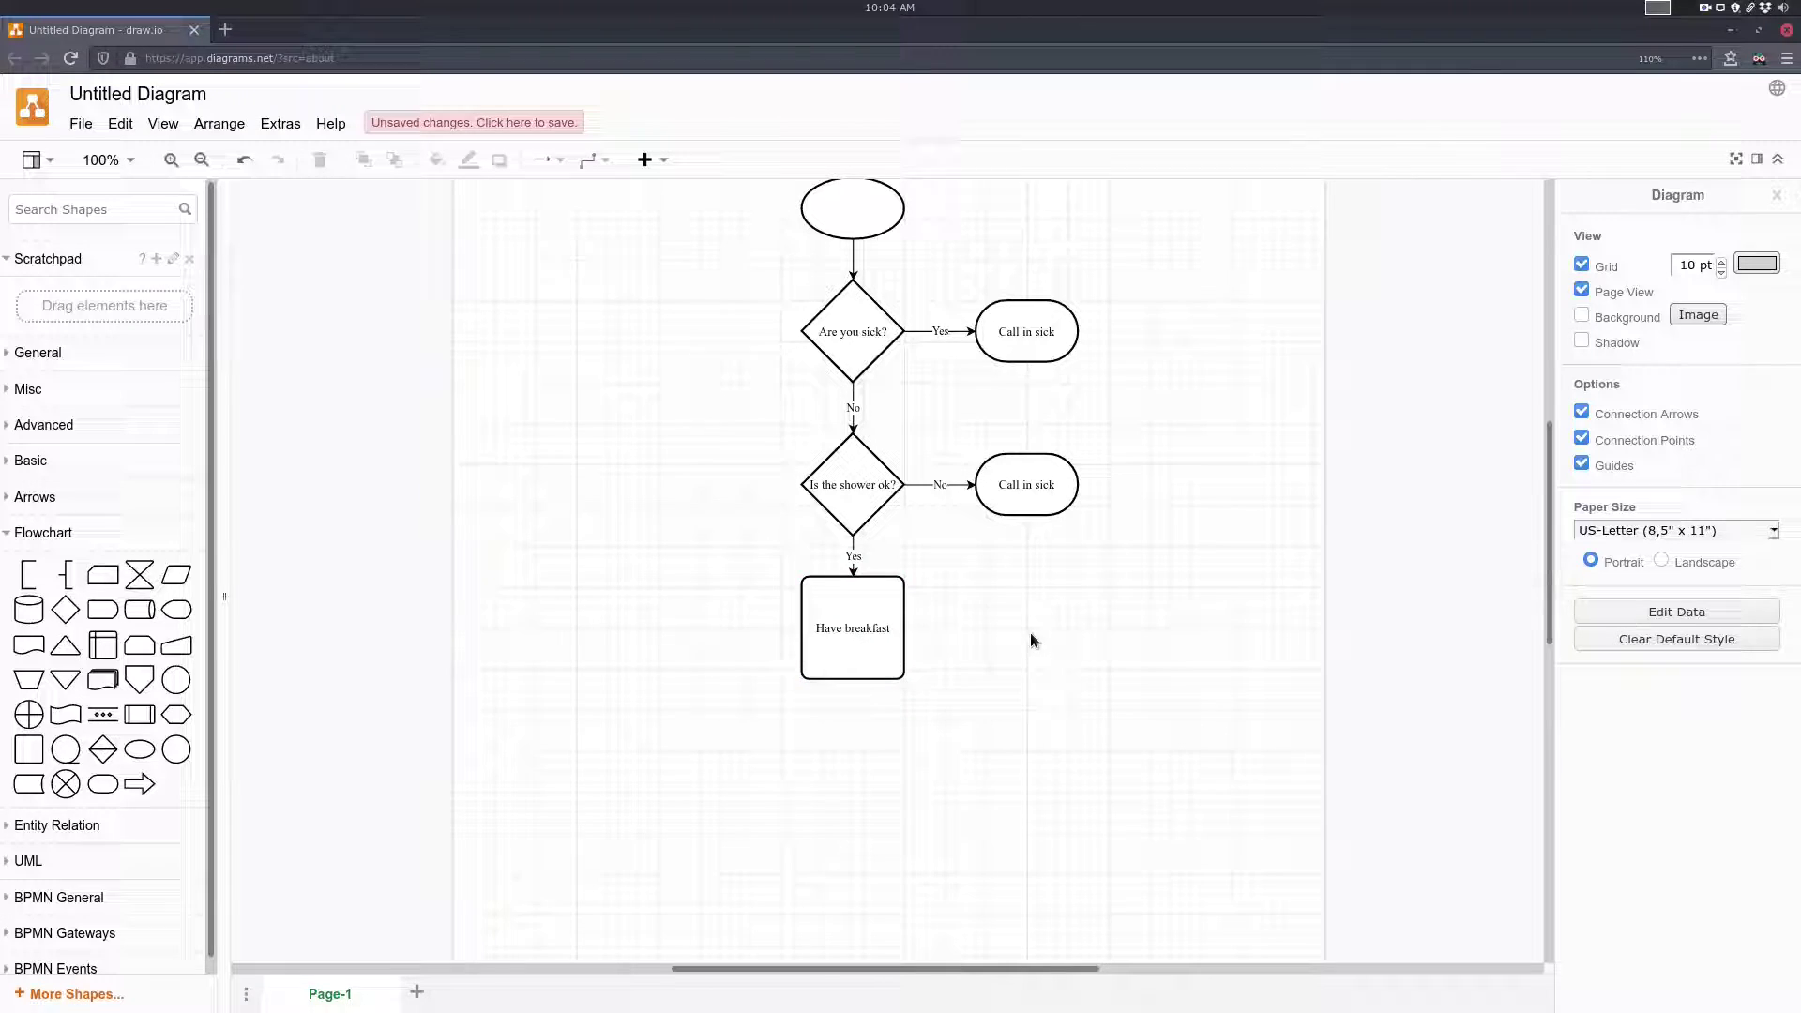
pyautogui.scroll(-1, 1005, 616)
pyautogui.scroll(-1, 1004, 612)
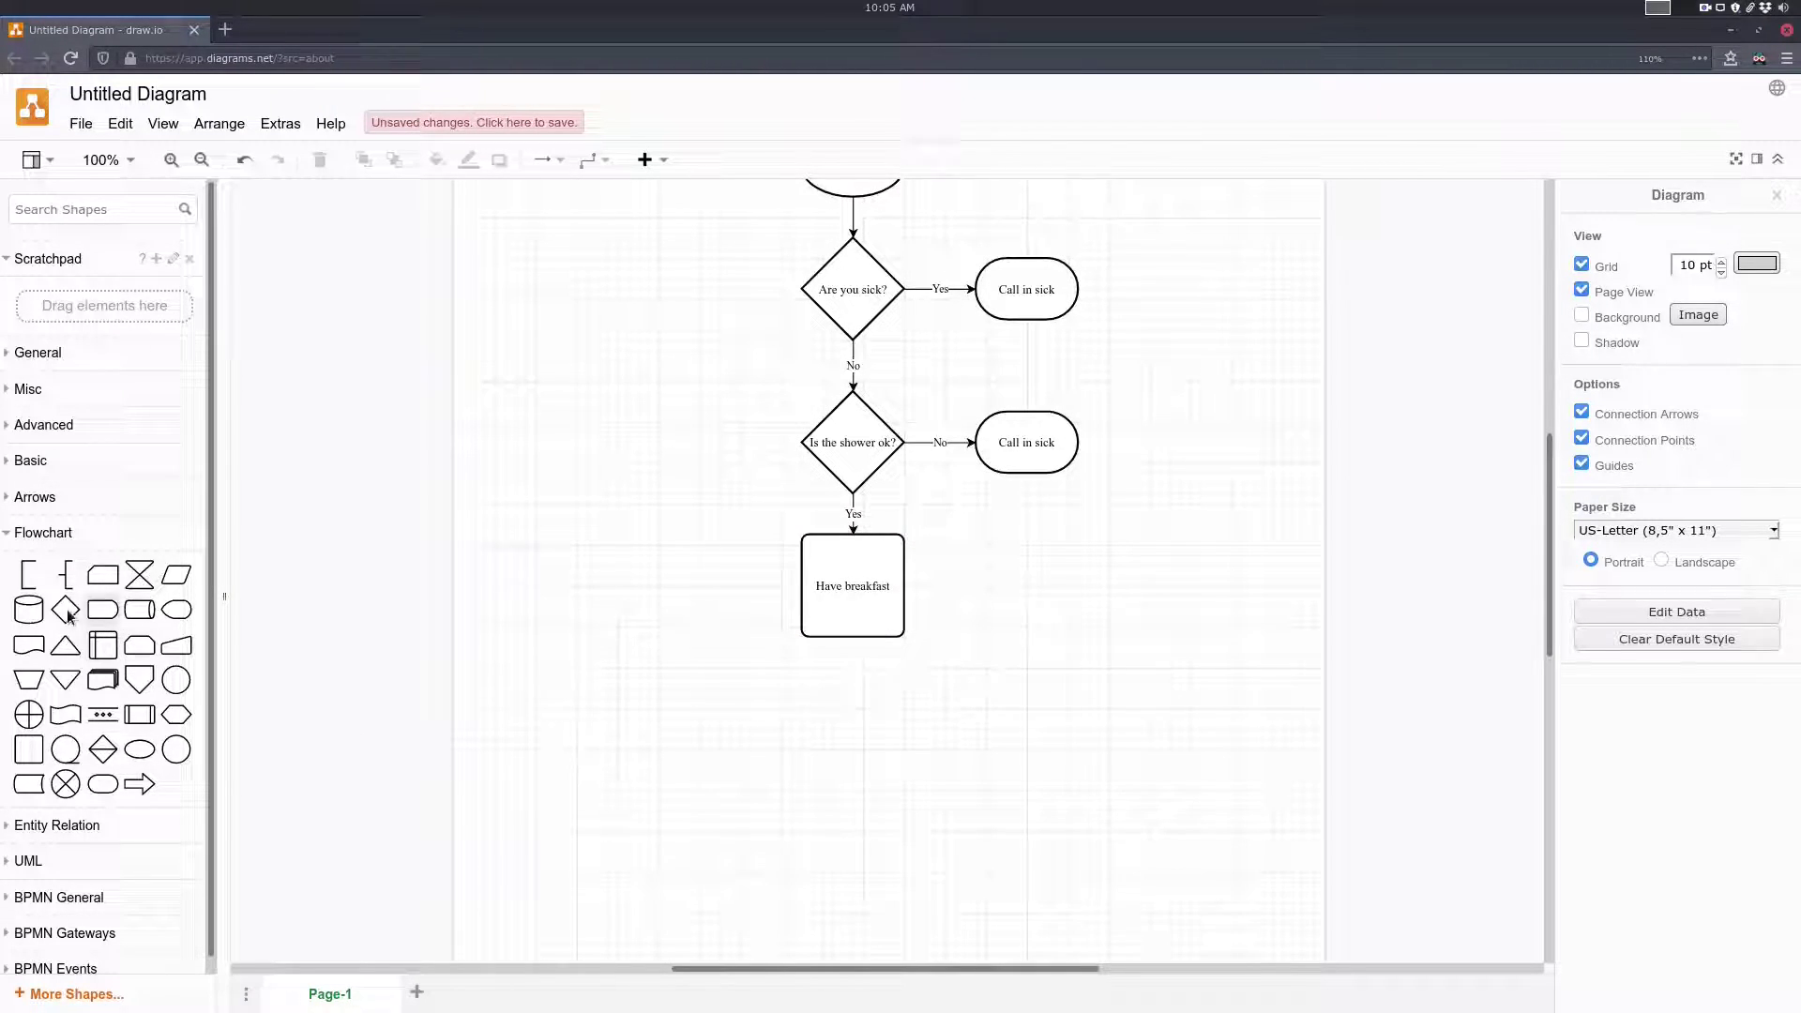
# Place an 'Is the car ok?' decision diamond below 'Have breakfast'
pyautogui.moveTo(65, 610); pyautogui.dragTo(795, 683)
pyautogui.doubleClick(857, 708)
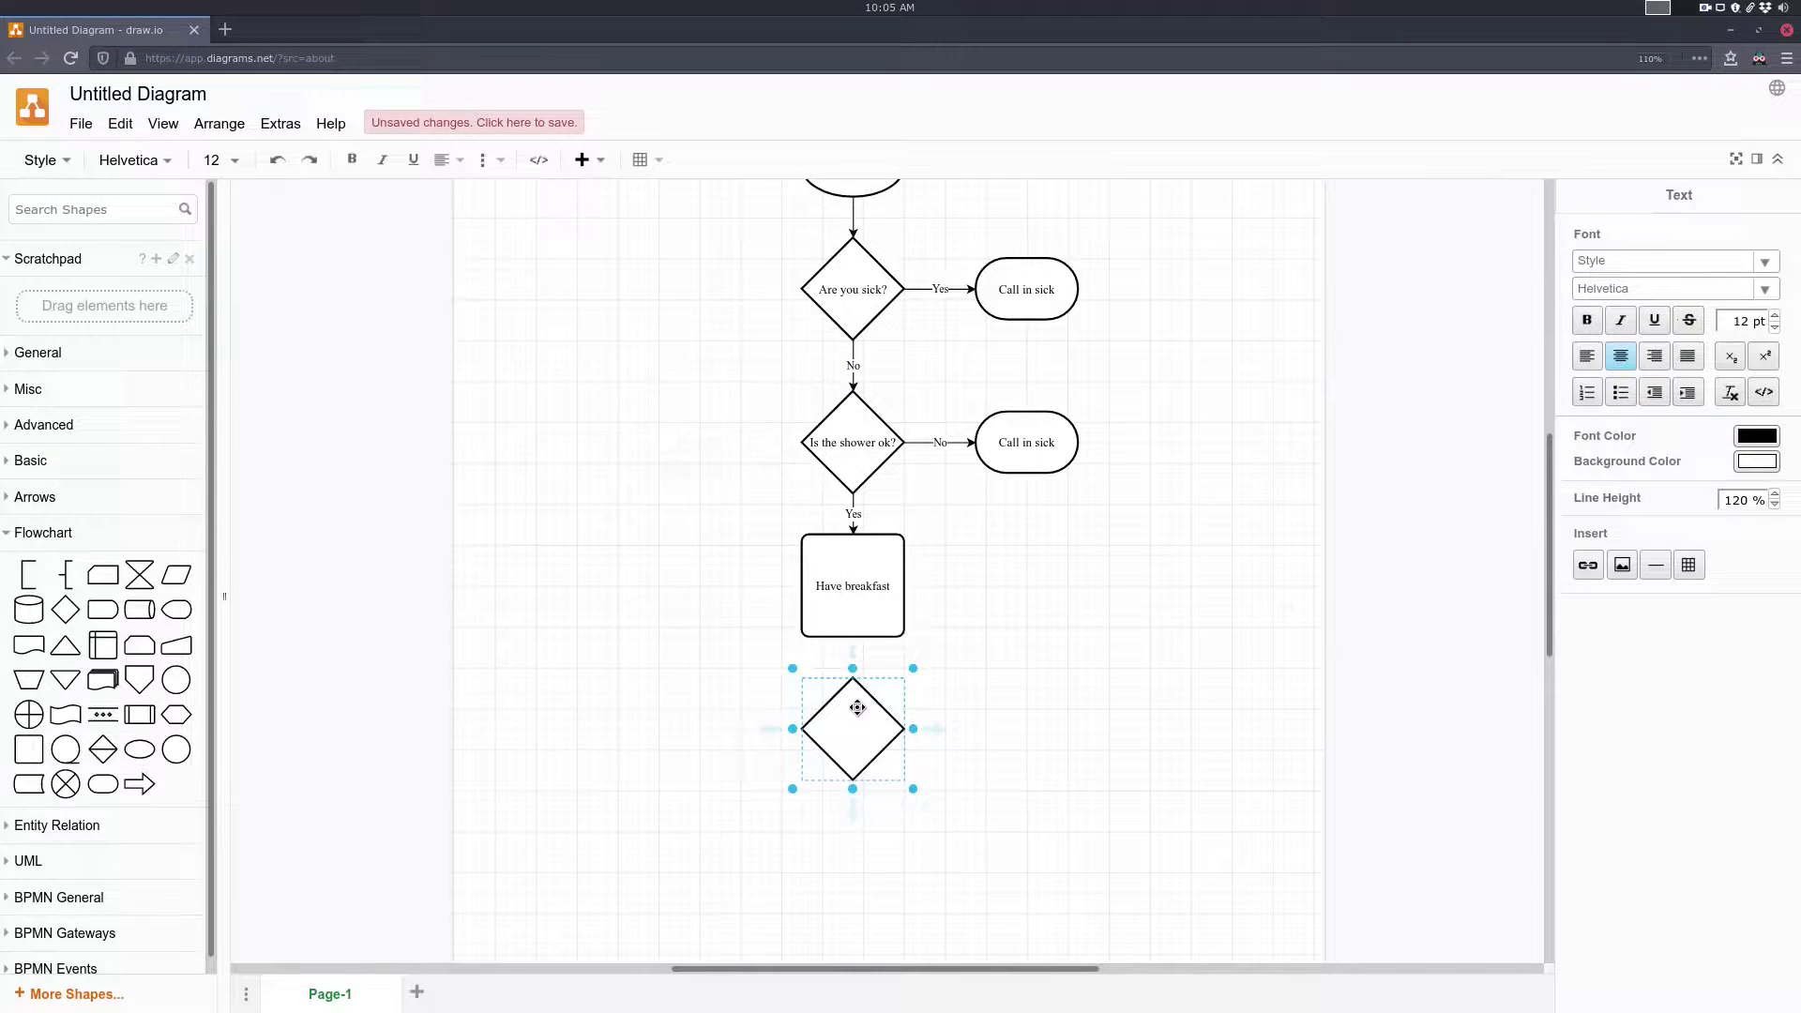
pyautogui.write('Is the car ok?')
pyautogui.click(1036, 692)
# Connect 'Have breakfast' down to 'Is the car ok?' with an arrow
pyautogui.click(852, 275)
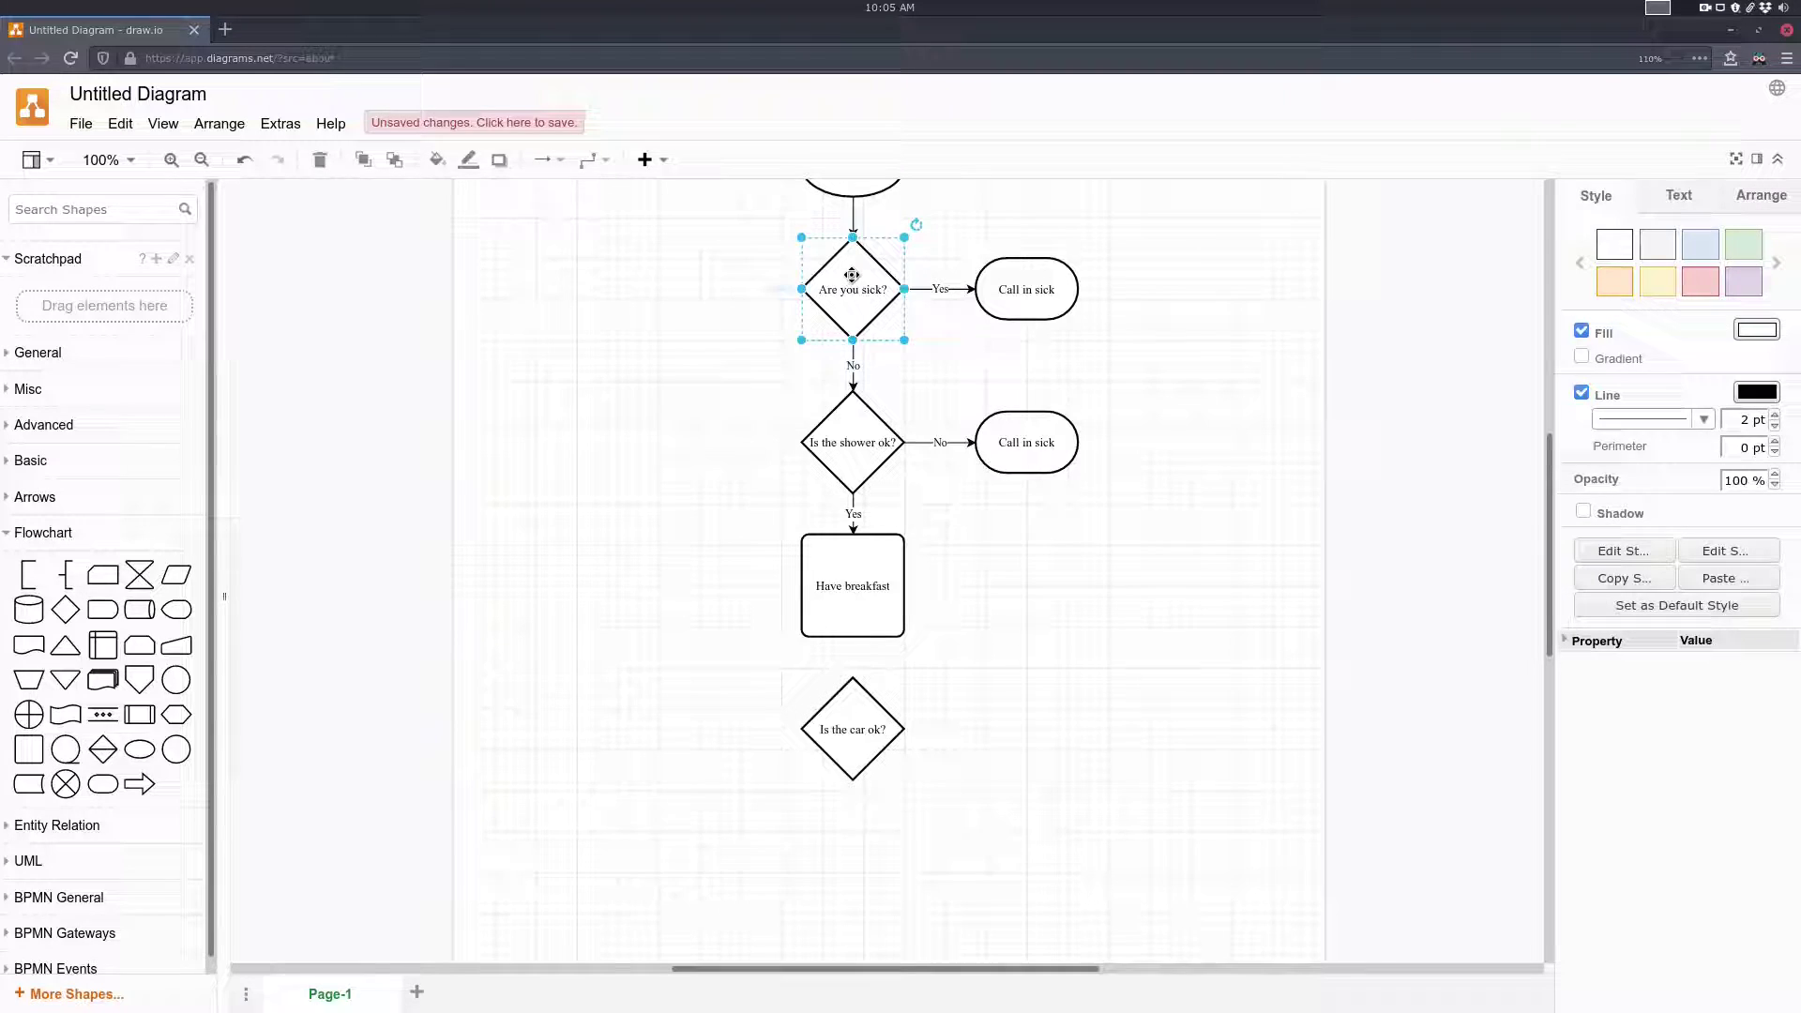
pyautogui.click(965, 716)
pyautogui.scroll(-1, 965, 716)
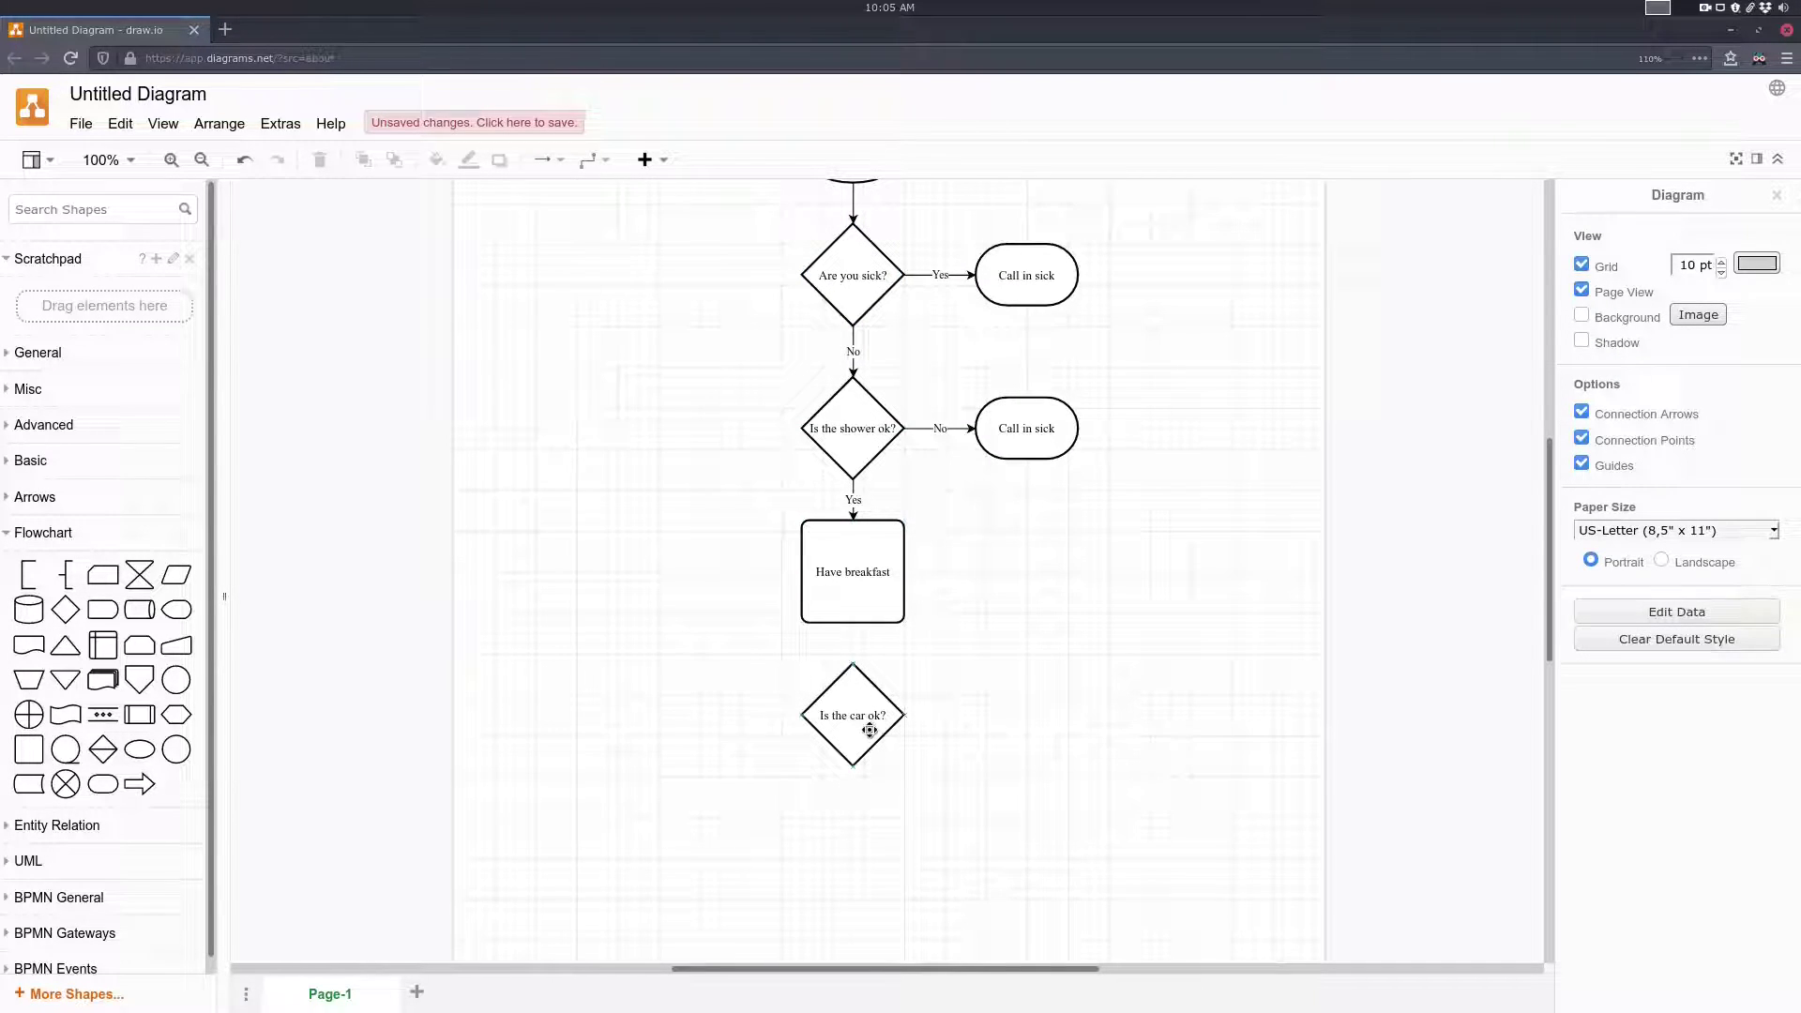
pyautogui.moveTo(724, 643); pyautogui.dragTo(980, 785)
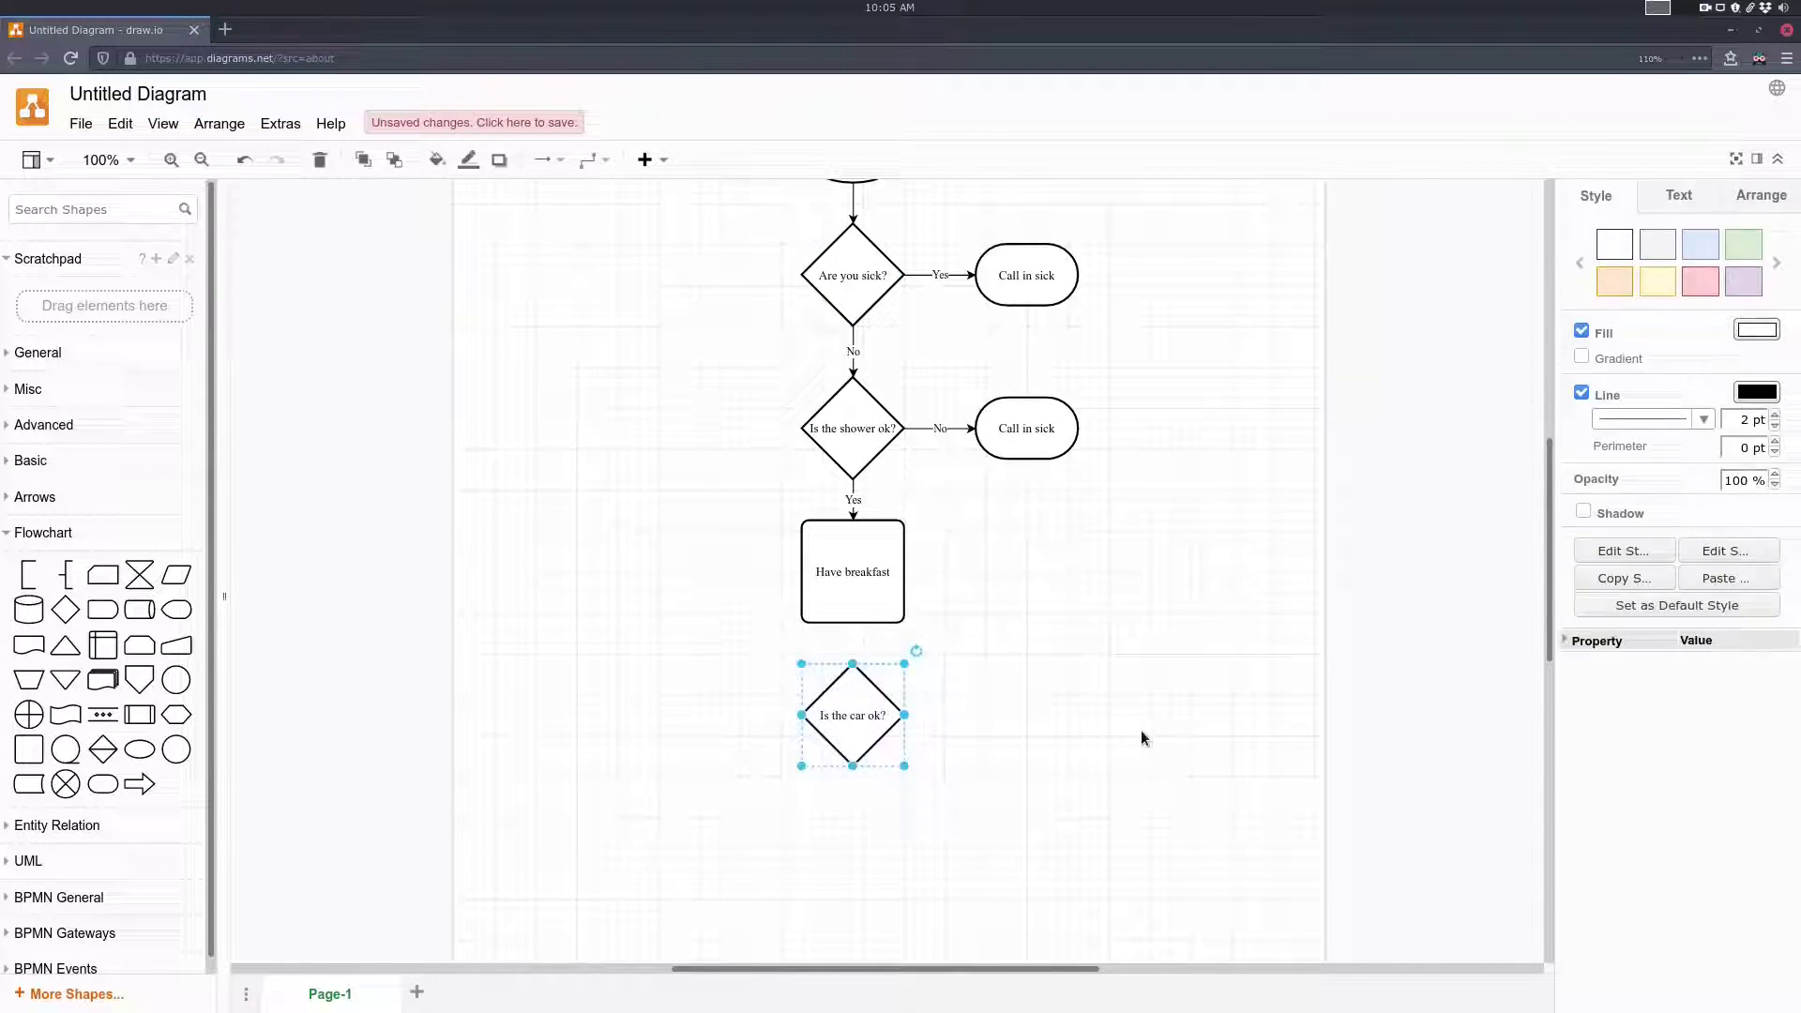
pyautogui.click(1142, 732)
pyautogui.click(835, 606)
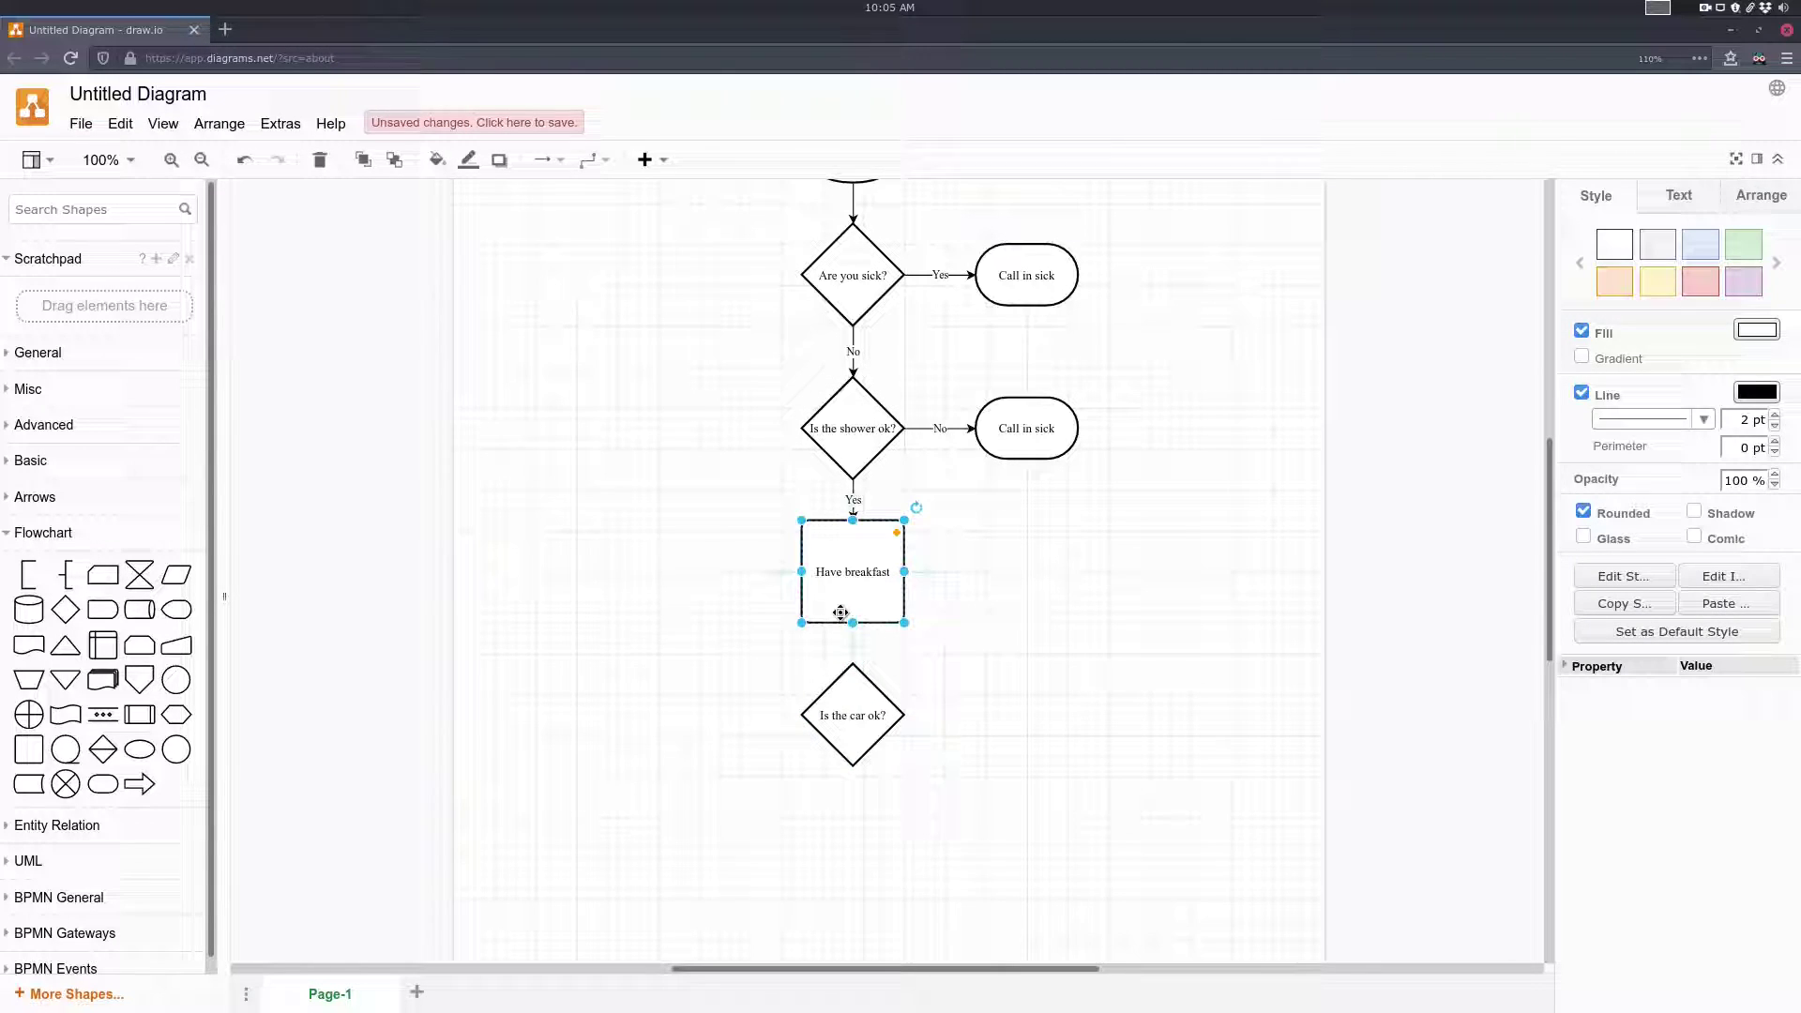
pyautogui.moveTo(853, 640); pyautogui.dragTo(853, 699)
pyautogui.click(996, 681)
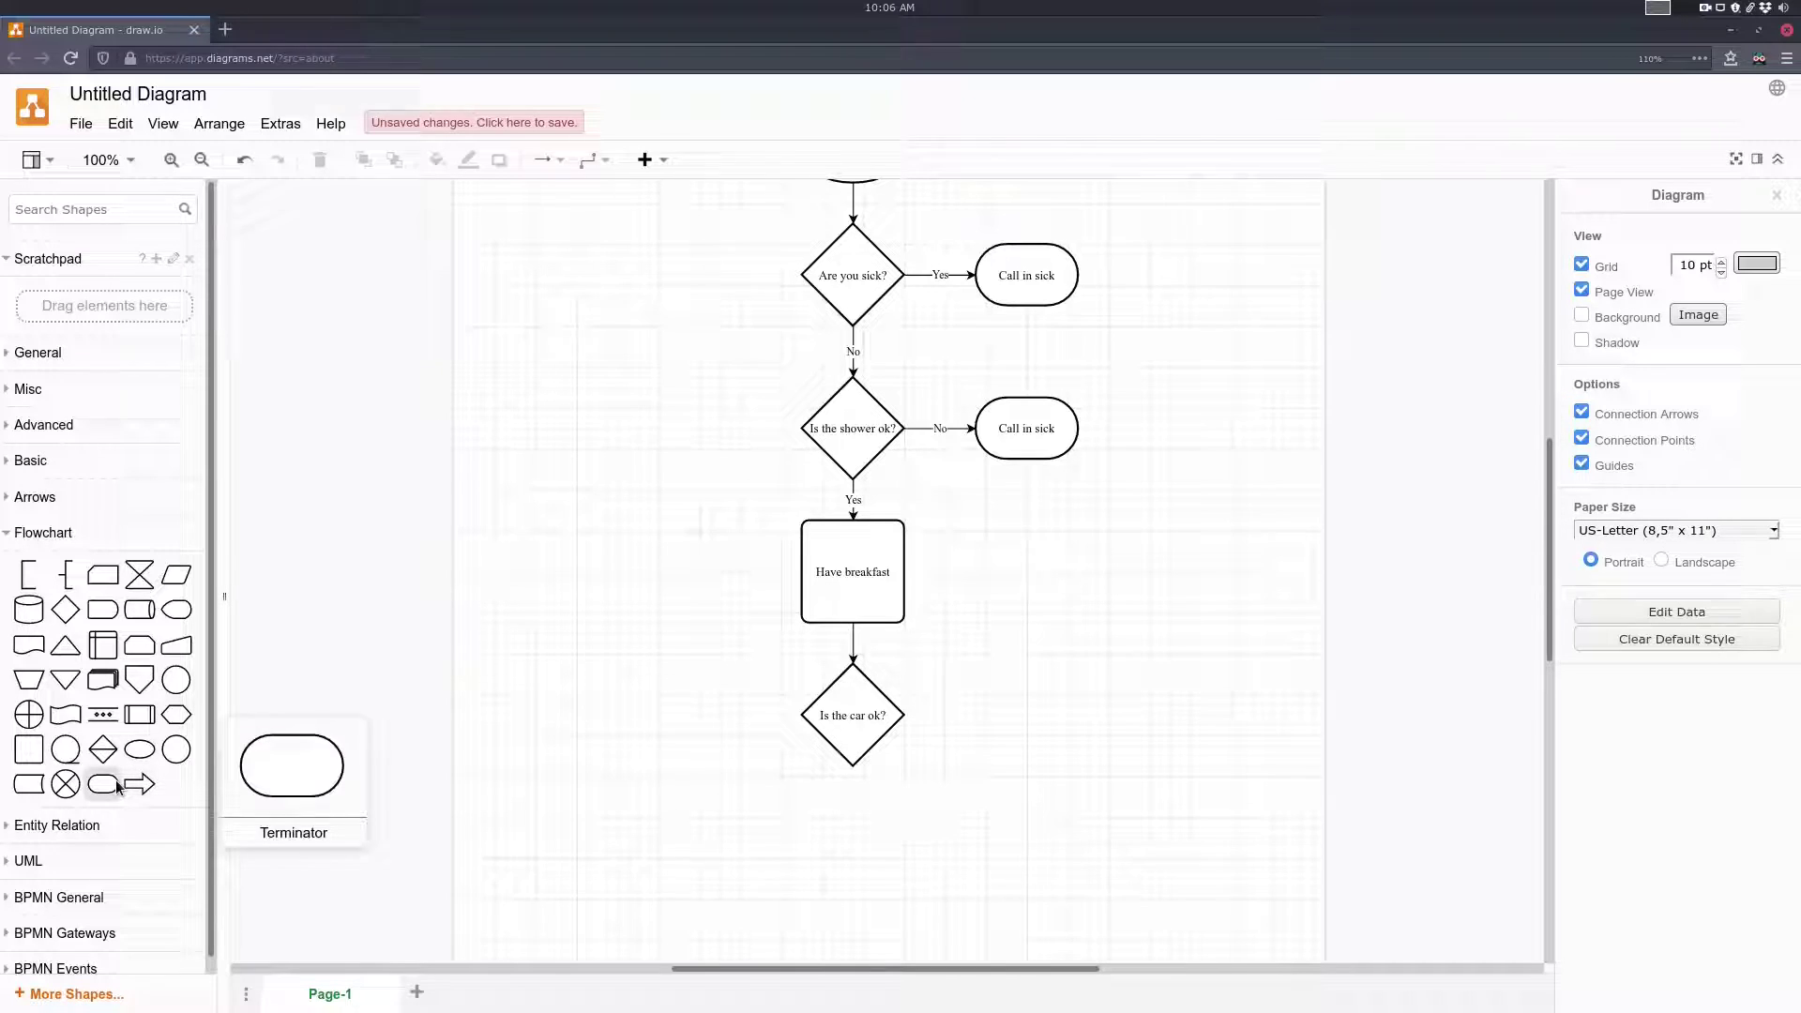
# Add a 'Call in sick' terminator beside 'Is the car ok?' and a process box below it
pyautogui.moveTo(102, 784); pyautogui.dragTo(990, 672)
pyautogui.scroll(-1, 1173, 676)
pyautogui.doubleClick(1006, 667)
pyautogui.write('Call in sick')
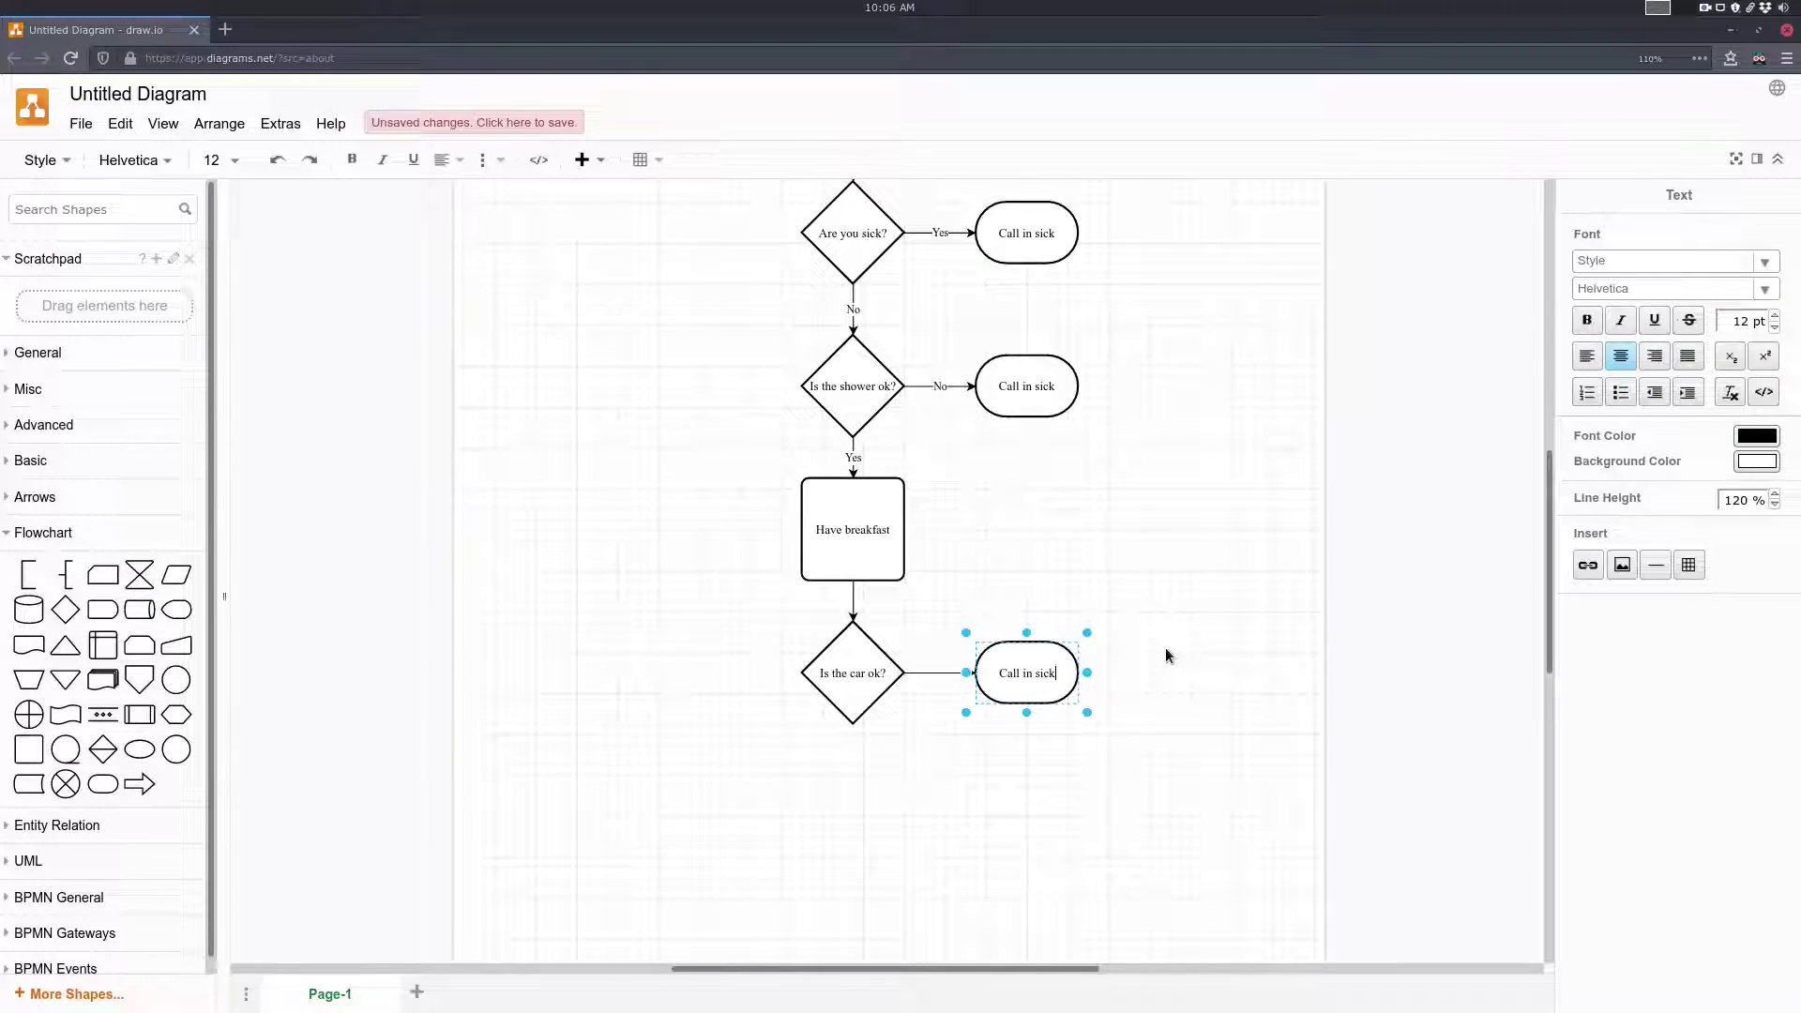
pyautogui.click(1144, 650)
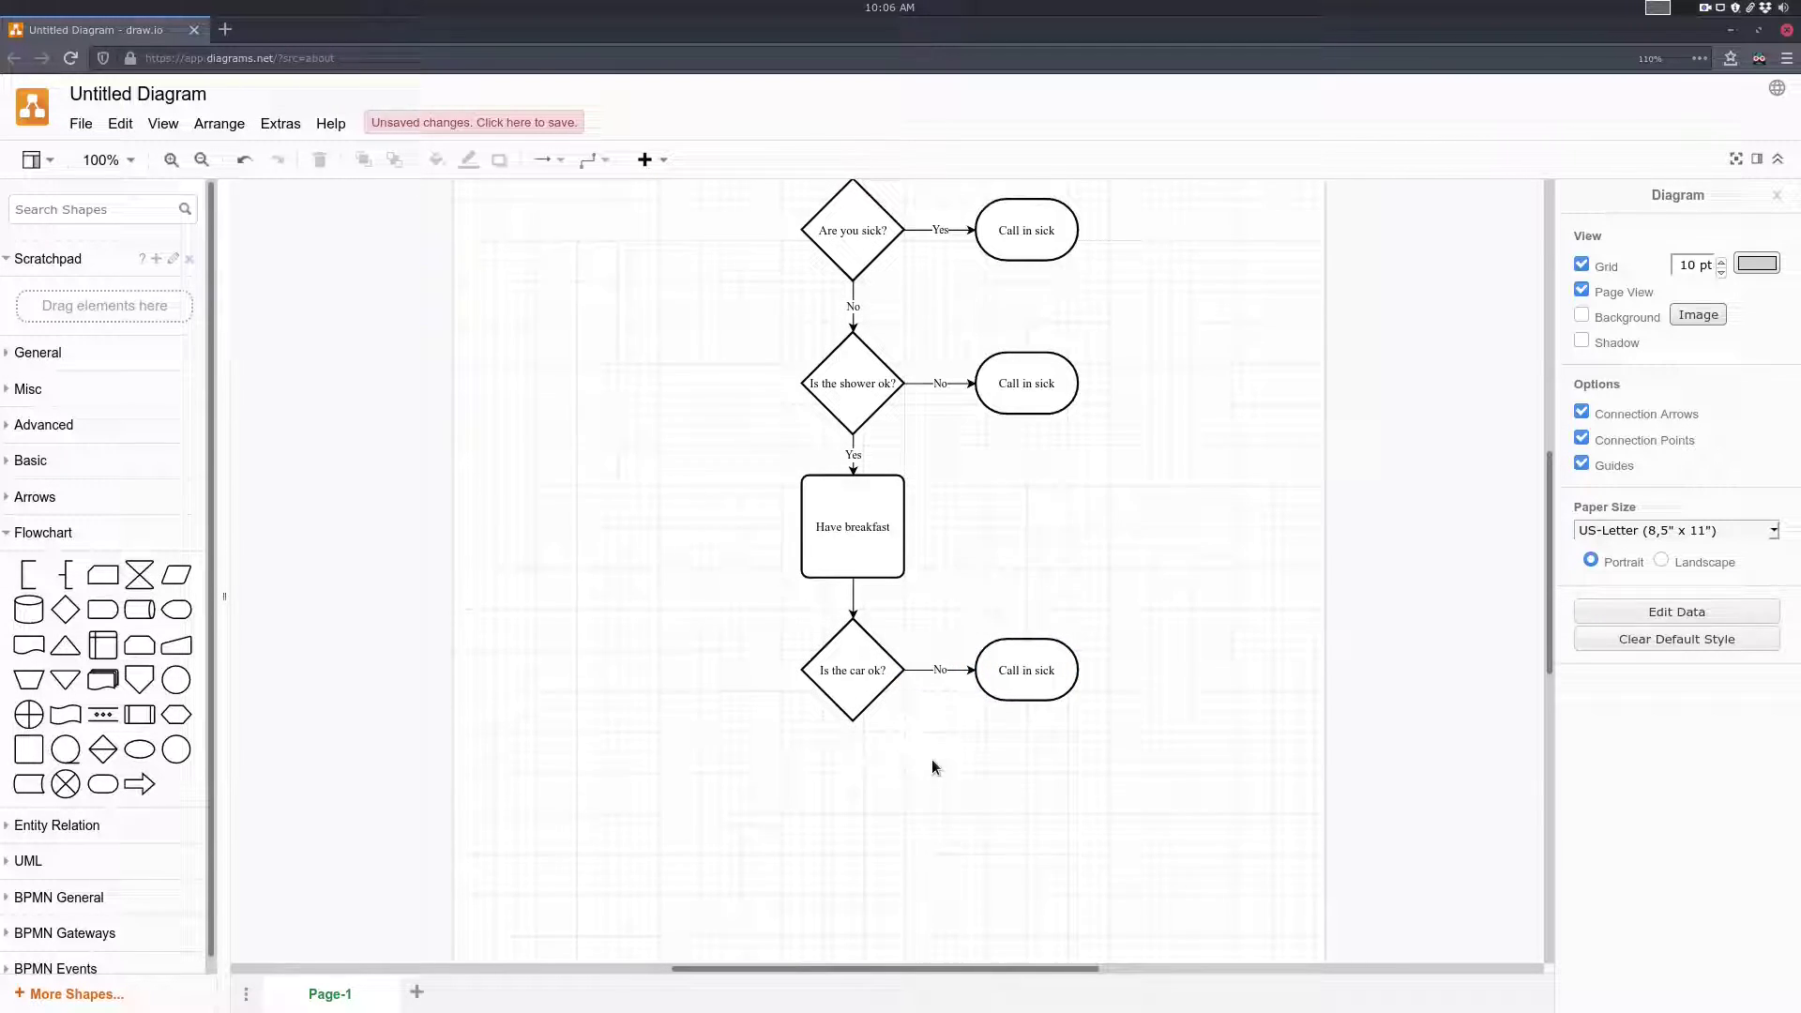
pyautogui.scroll(-2, 860, 631)
pyautogui.moveTo(20, 762); pyautogui.dragTo(803, 677)
# Label the new box 'Go to work!', nudge it down, and label its incoming arrow 'Yes'
pyautogui.press('Return')
pyautogui.write('Go to work!')
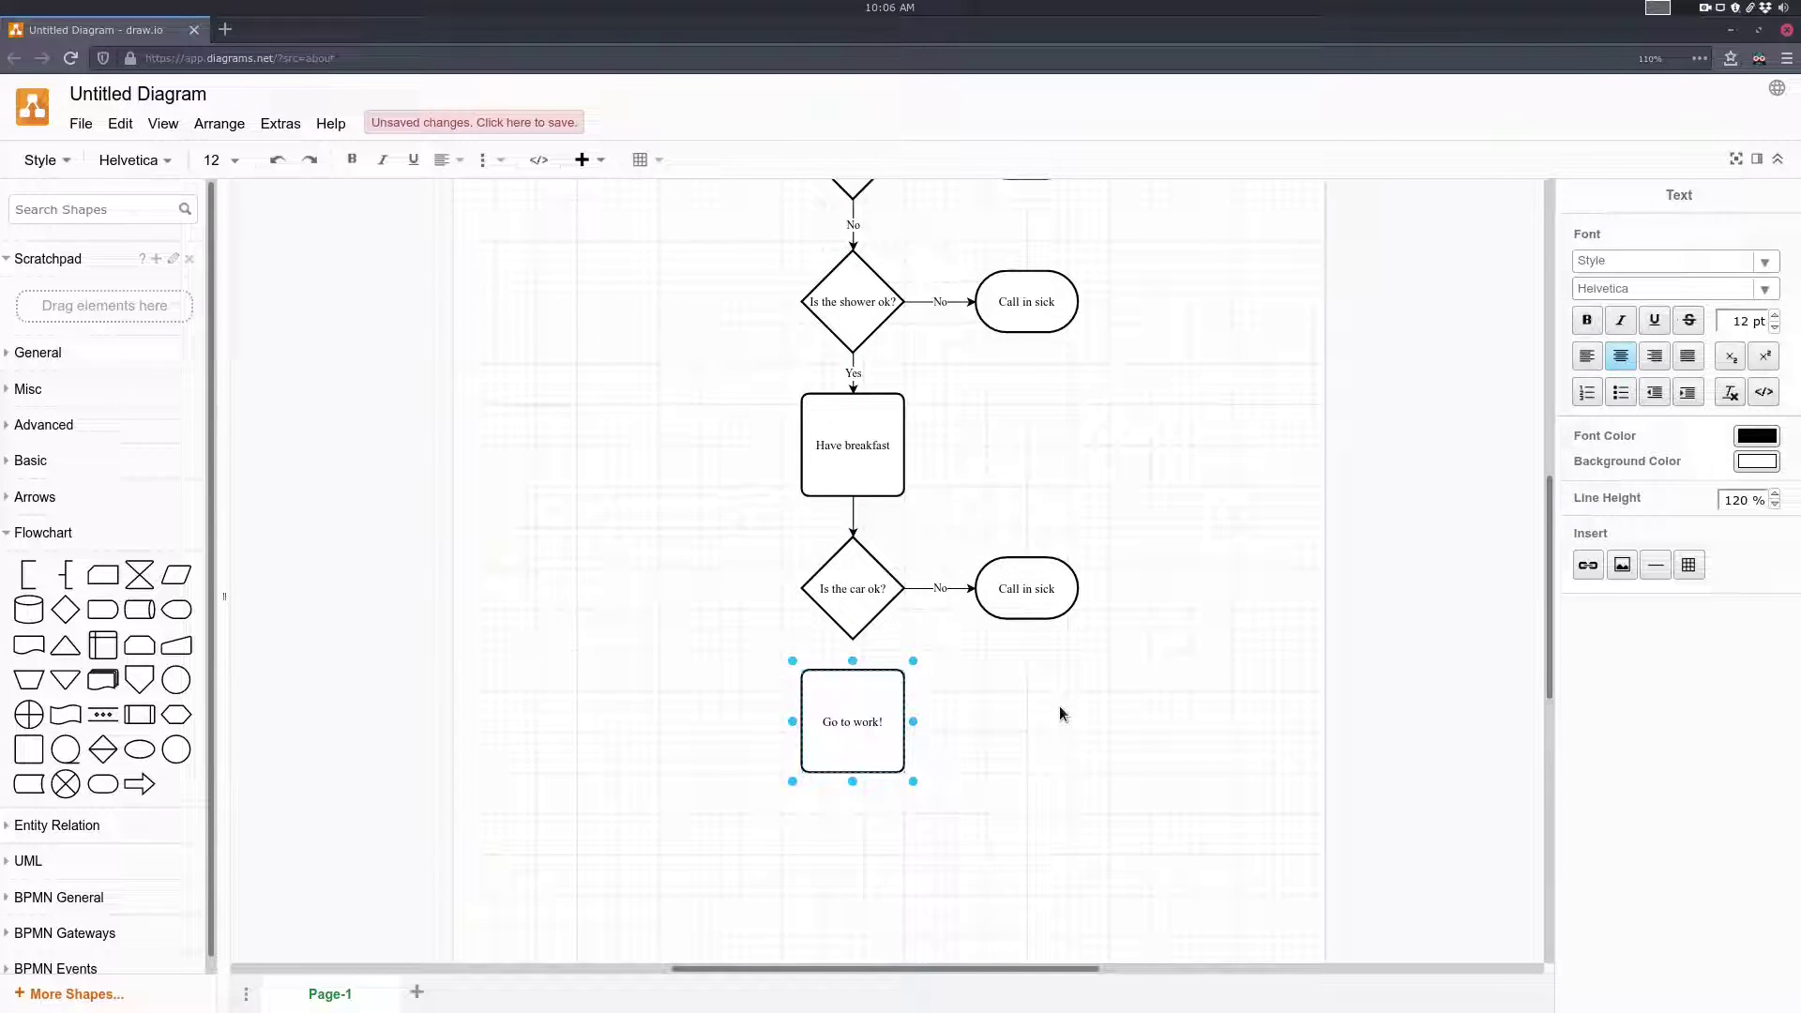
pyautogui.click(1060, 714)
pyautogui.click(900, 699)
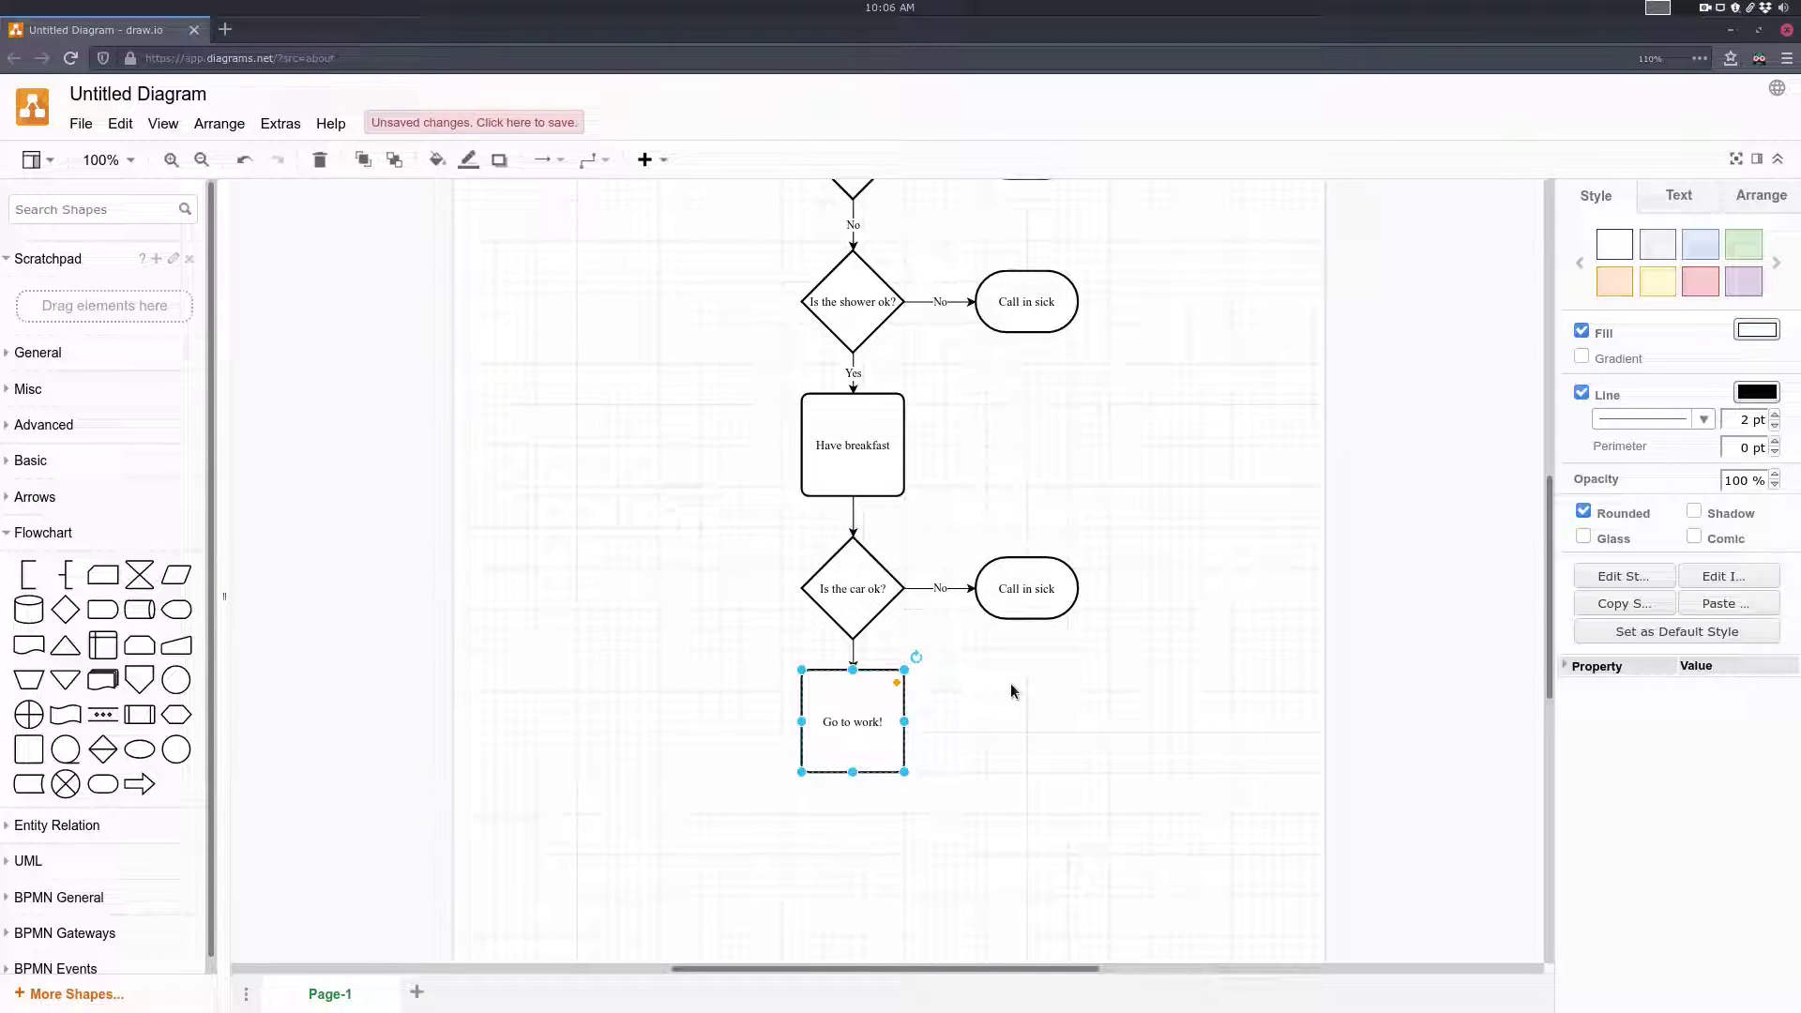
pyautogui.hotkey('shift', 'Down')
pyautogui.doubleClick(853, 660)
pyautogui.write('Yes')
pyautogui.click(972, 666)
# Add an 'End' terminator below 'Go to work!'
pyautogui.scroll(-2, 972, 666)
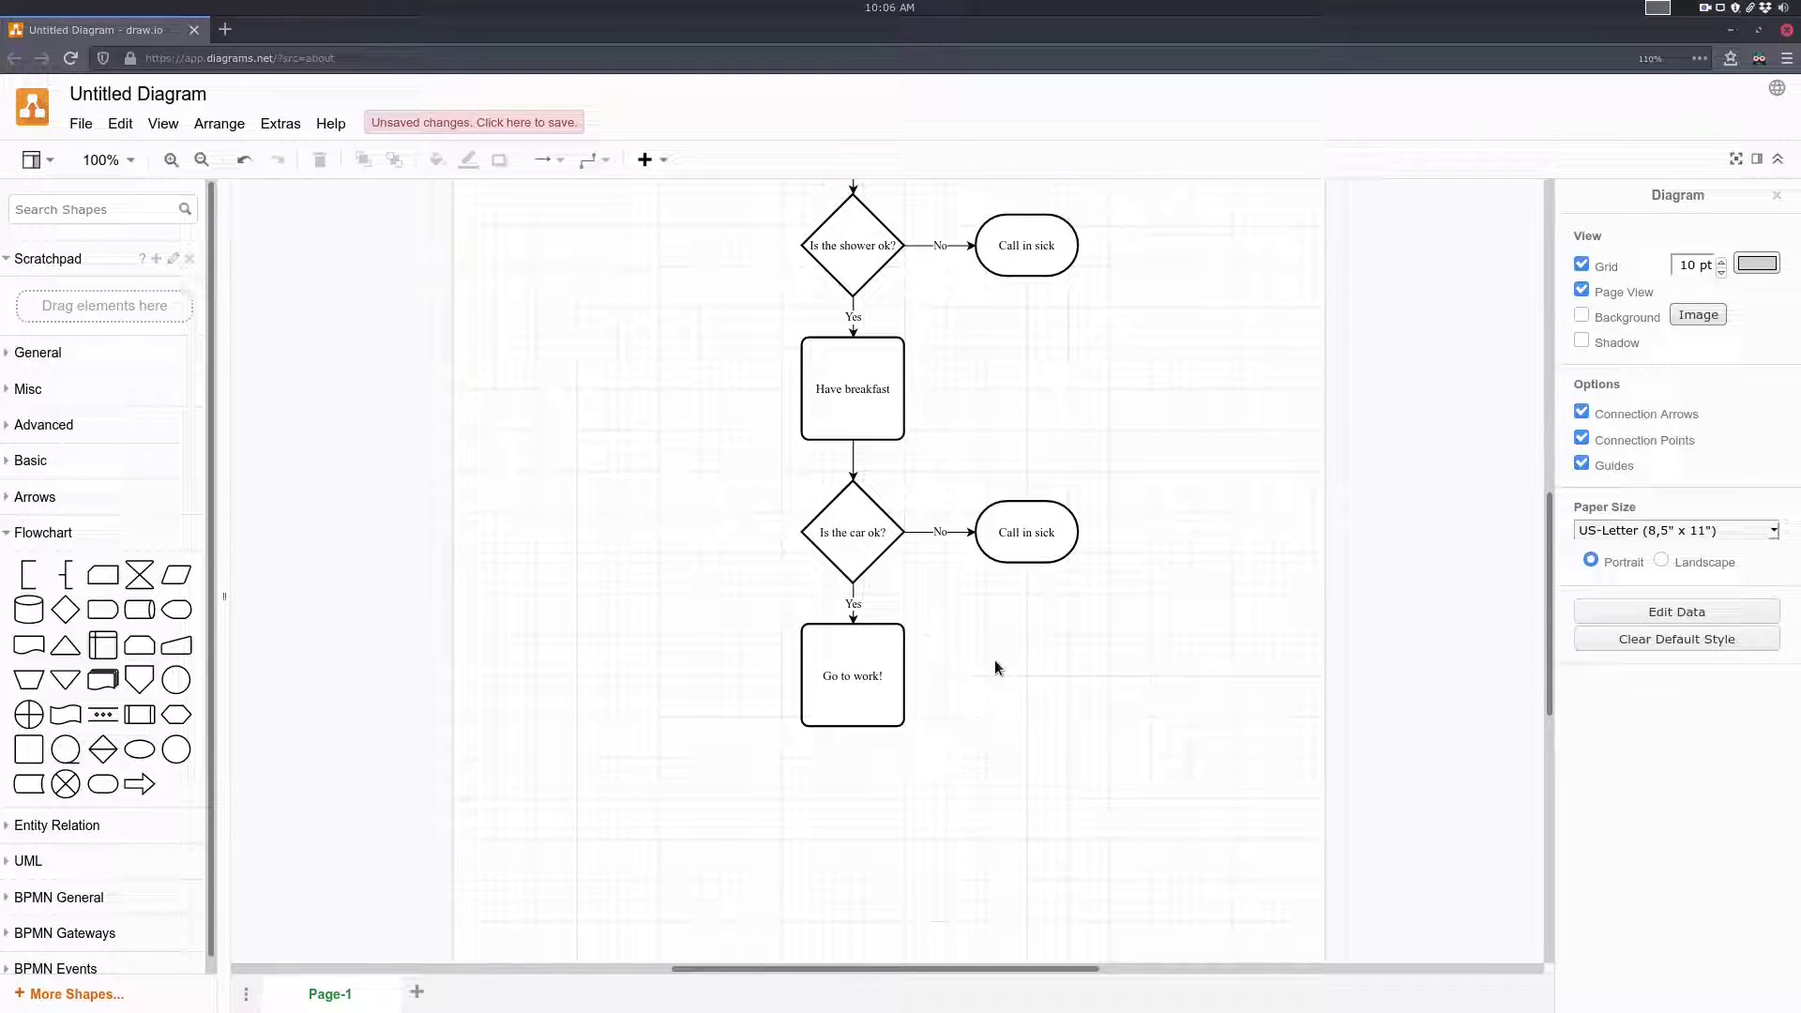
pyautogui.moveTo(102, 783); pyautogui.dragTo(815, 737)
pyautogui.click(986, 719)
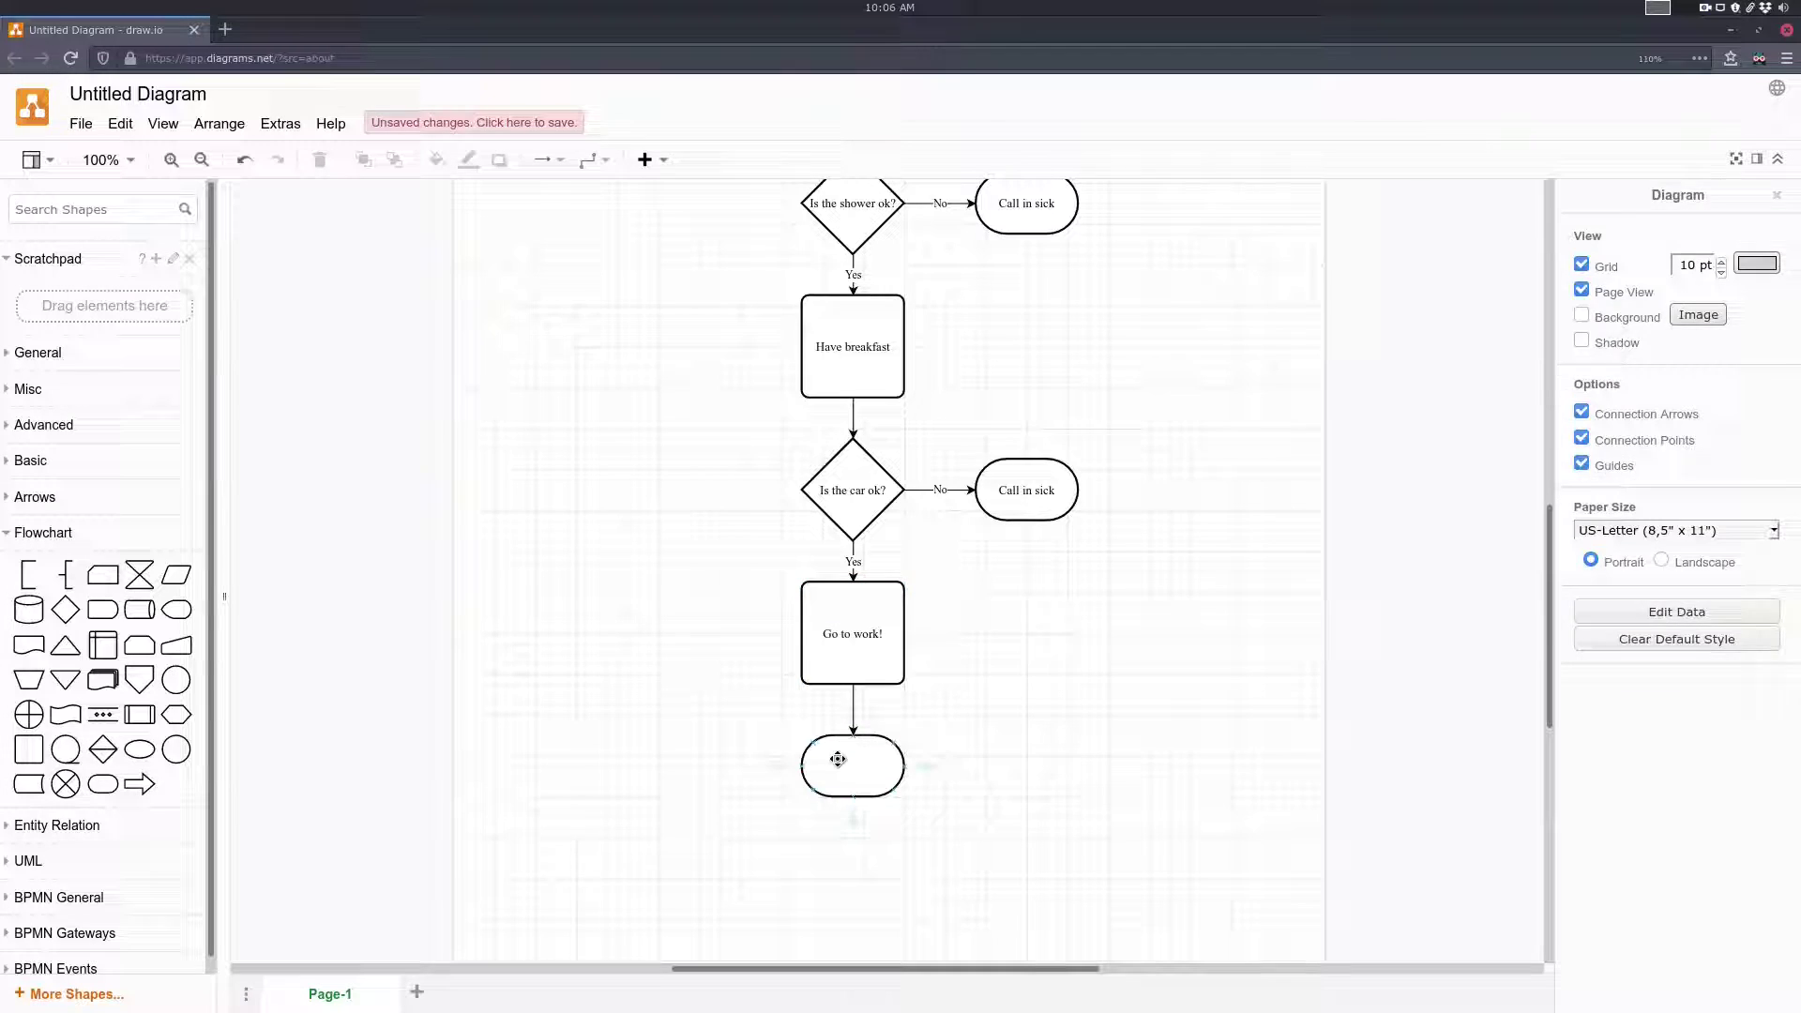
pyautogui.doubleClick(834, 755)
pyautogui.write('End')
pyautogui.click(1189, 718)
# Scroll up to the Start ellipse and back down to review the whole flowchart
pyautogui.scroll(2, 1190, 723)
pyautogui.scroll(5, 1178, 708)
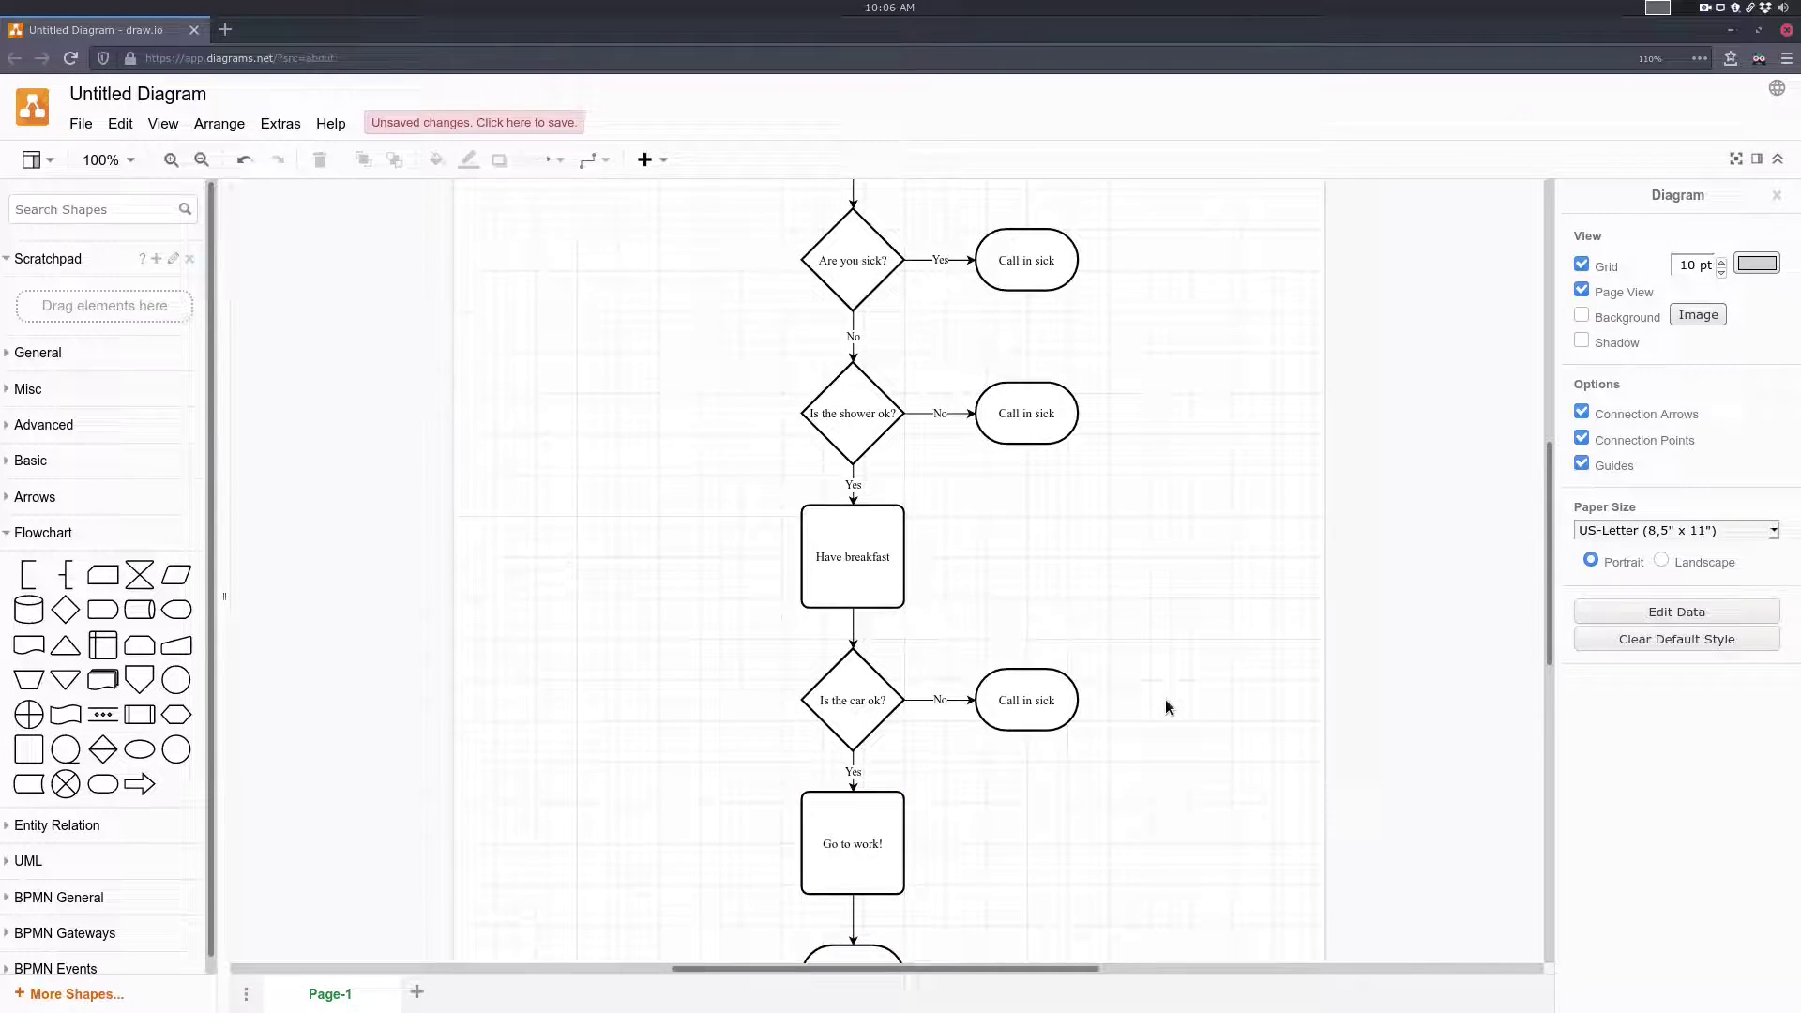
pyautogui.click(851, 272)
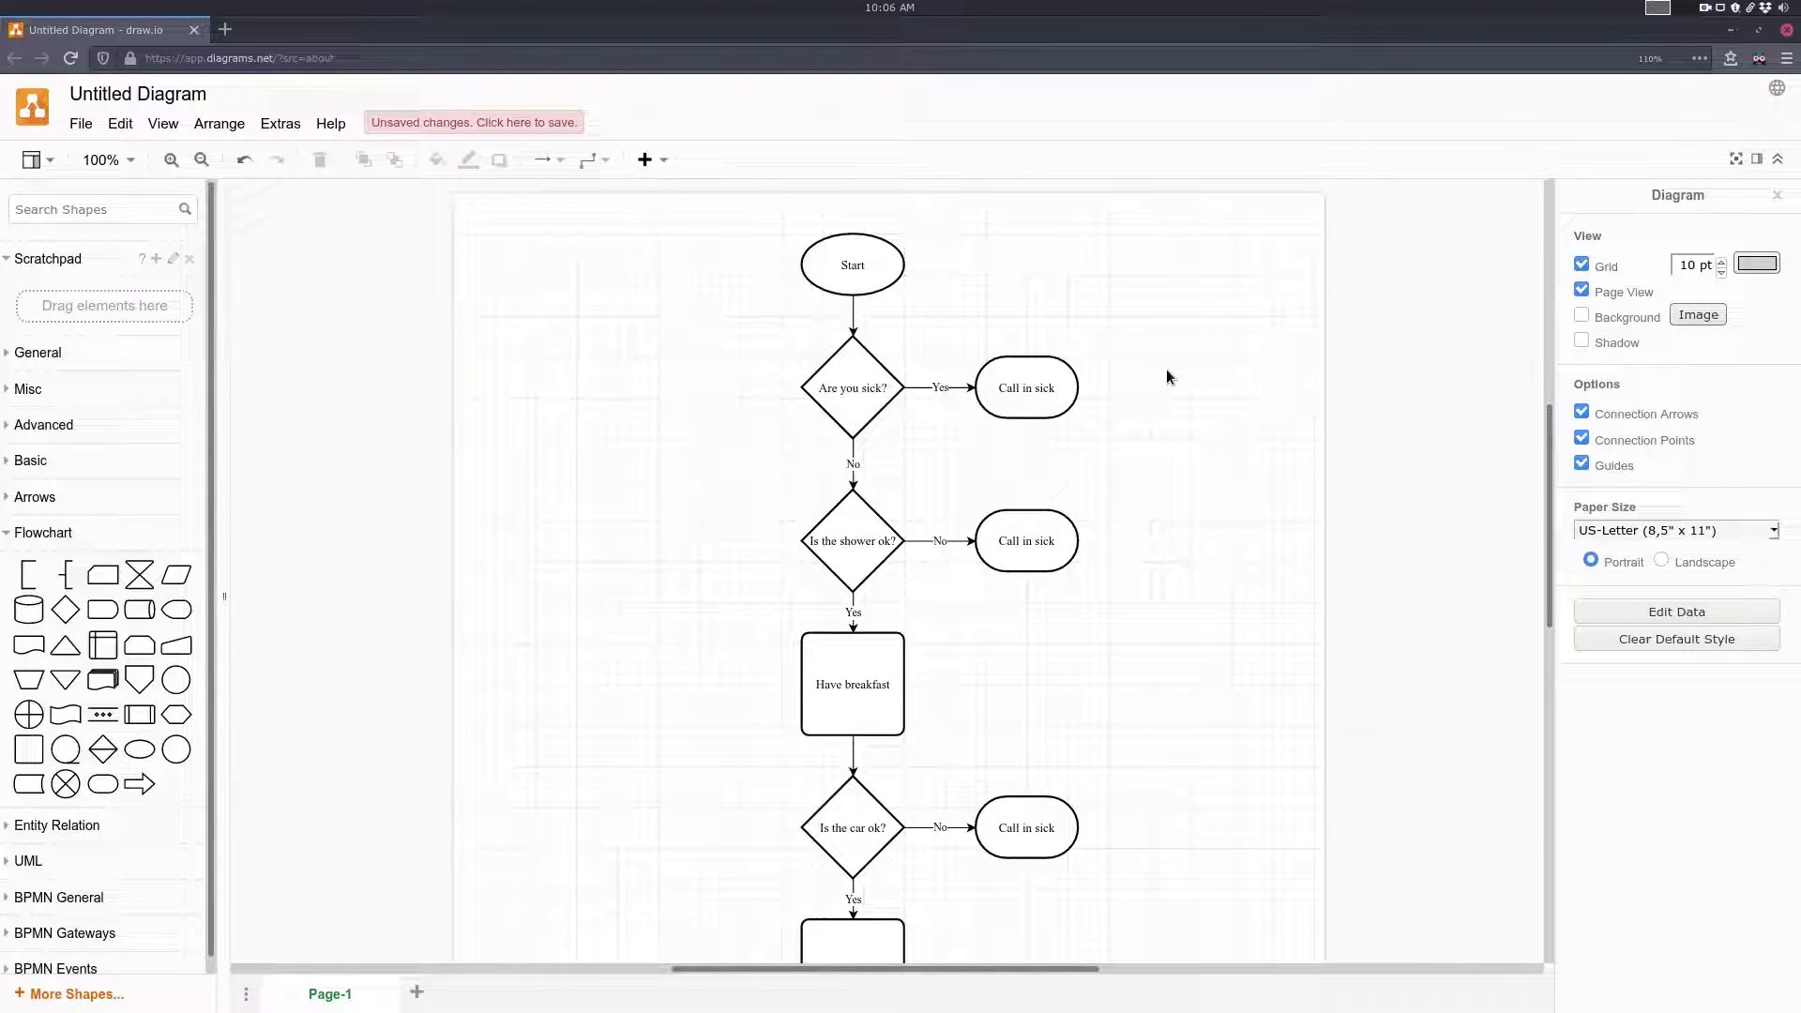
pyautogui.scroll(-1, 1167, 369)
pyautogui.scroll(-1, 1168, 375)
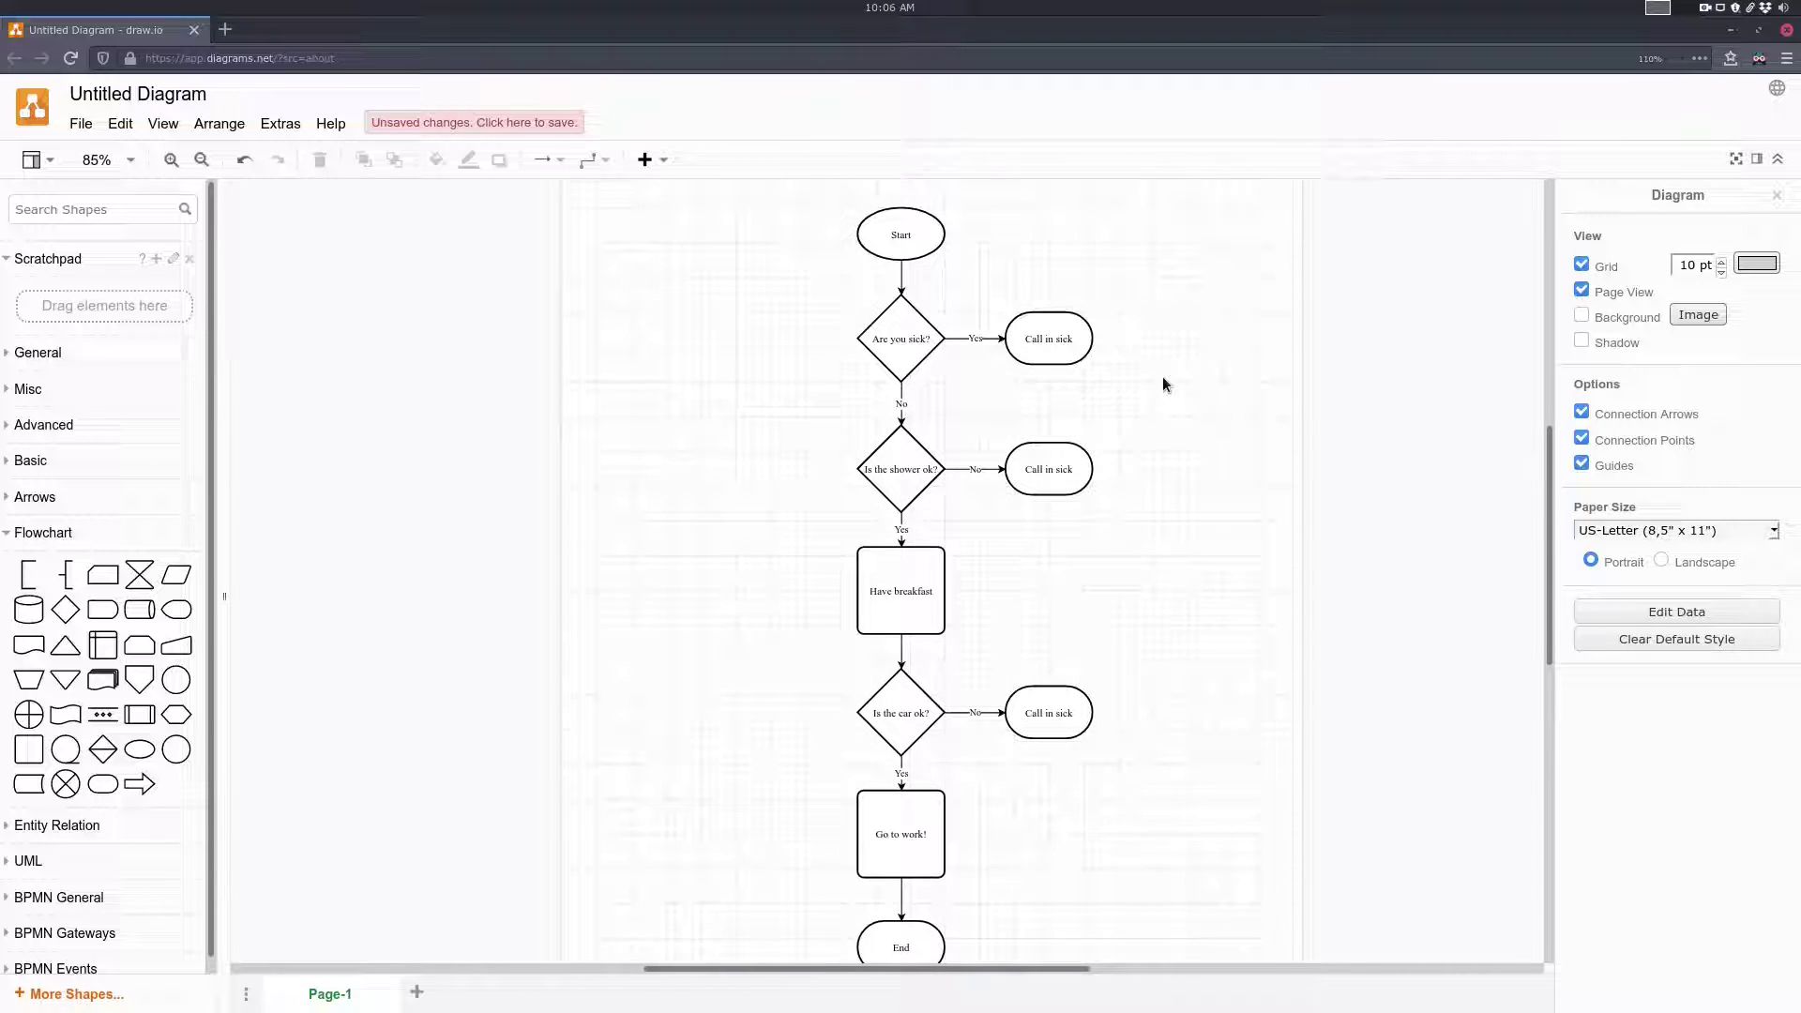
pyautogui.scroll(-1, 1160, 377)
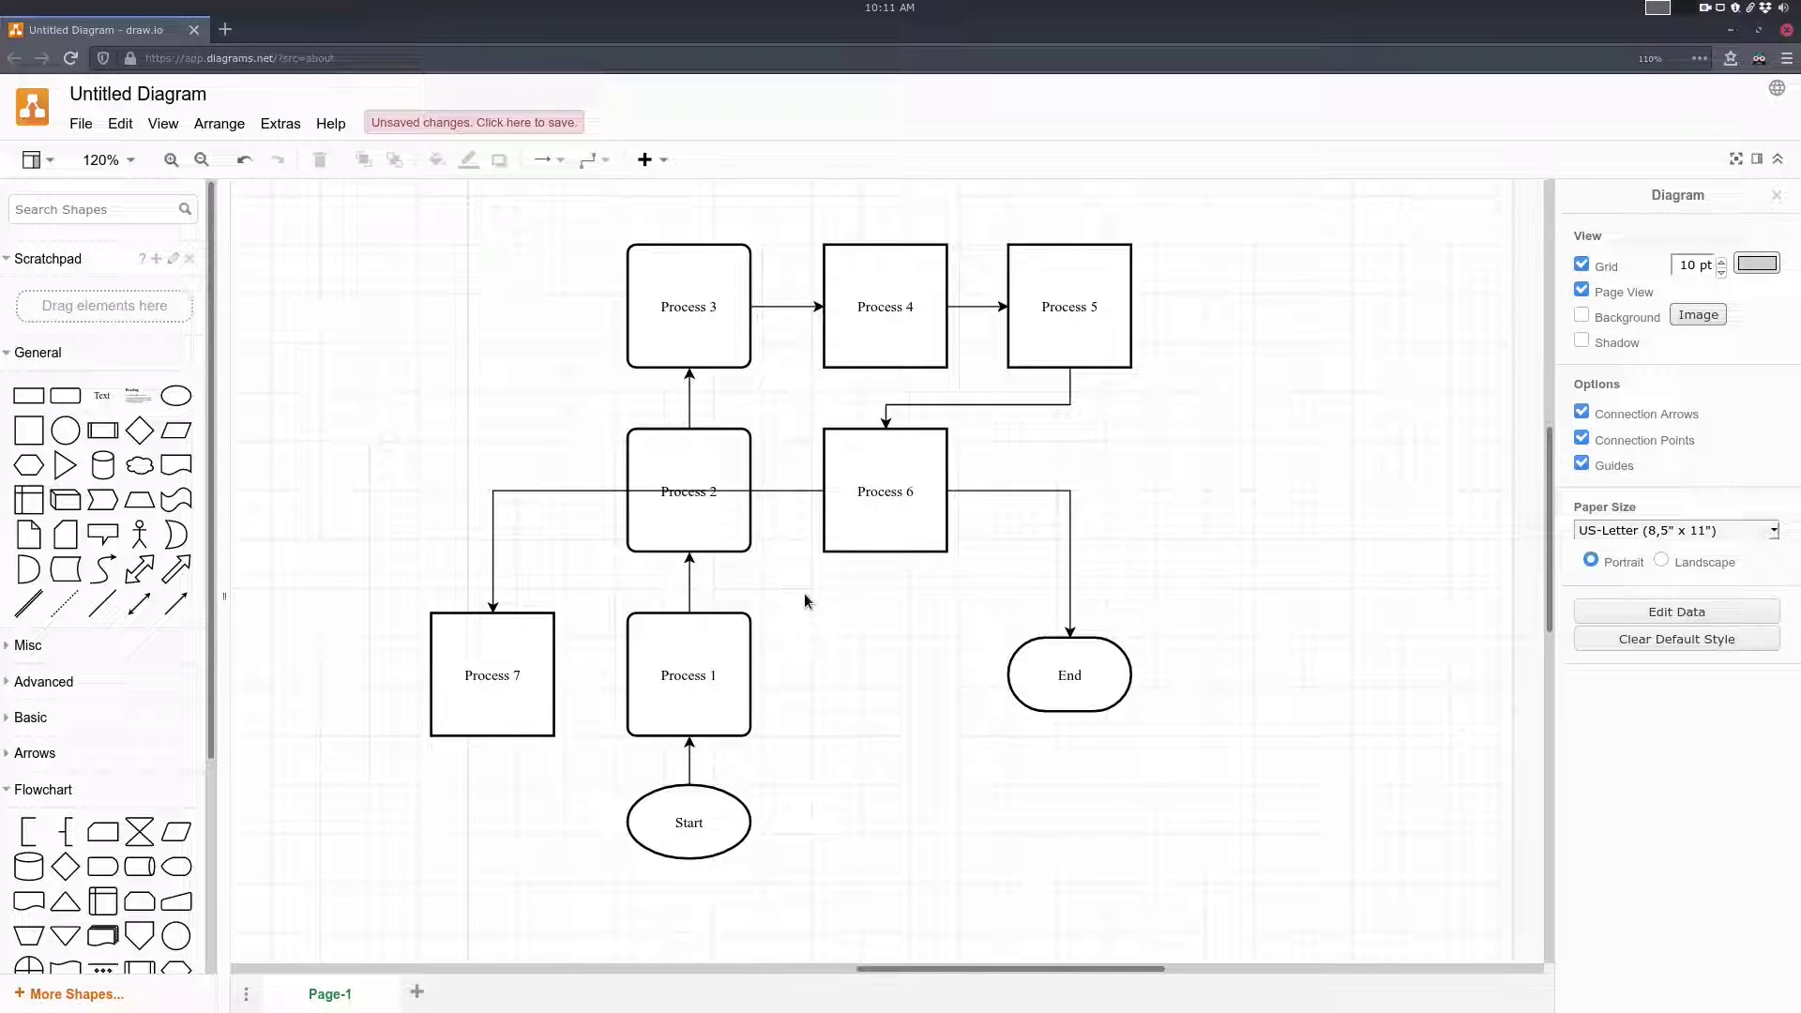
# Drag Process 7 from the left to directly beneath Process 6, shortening its arrow
pyautogui.click(776, 489)
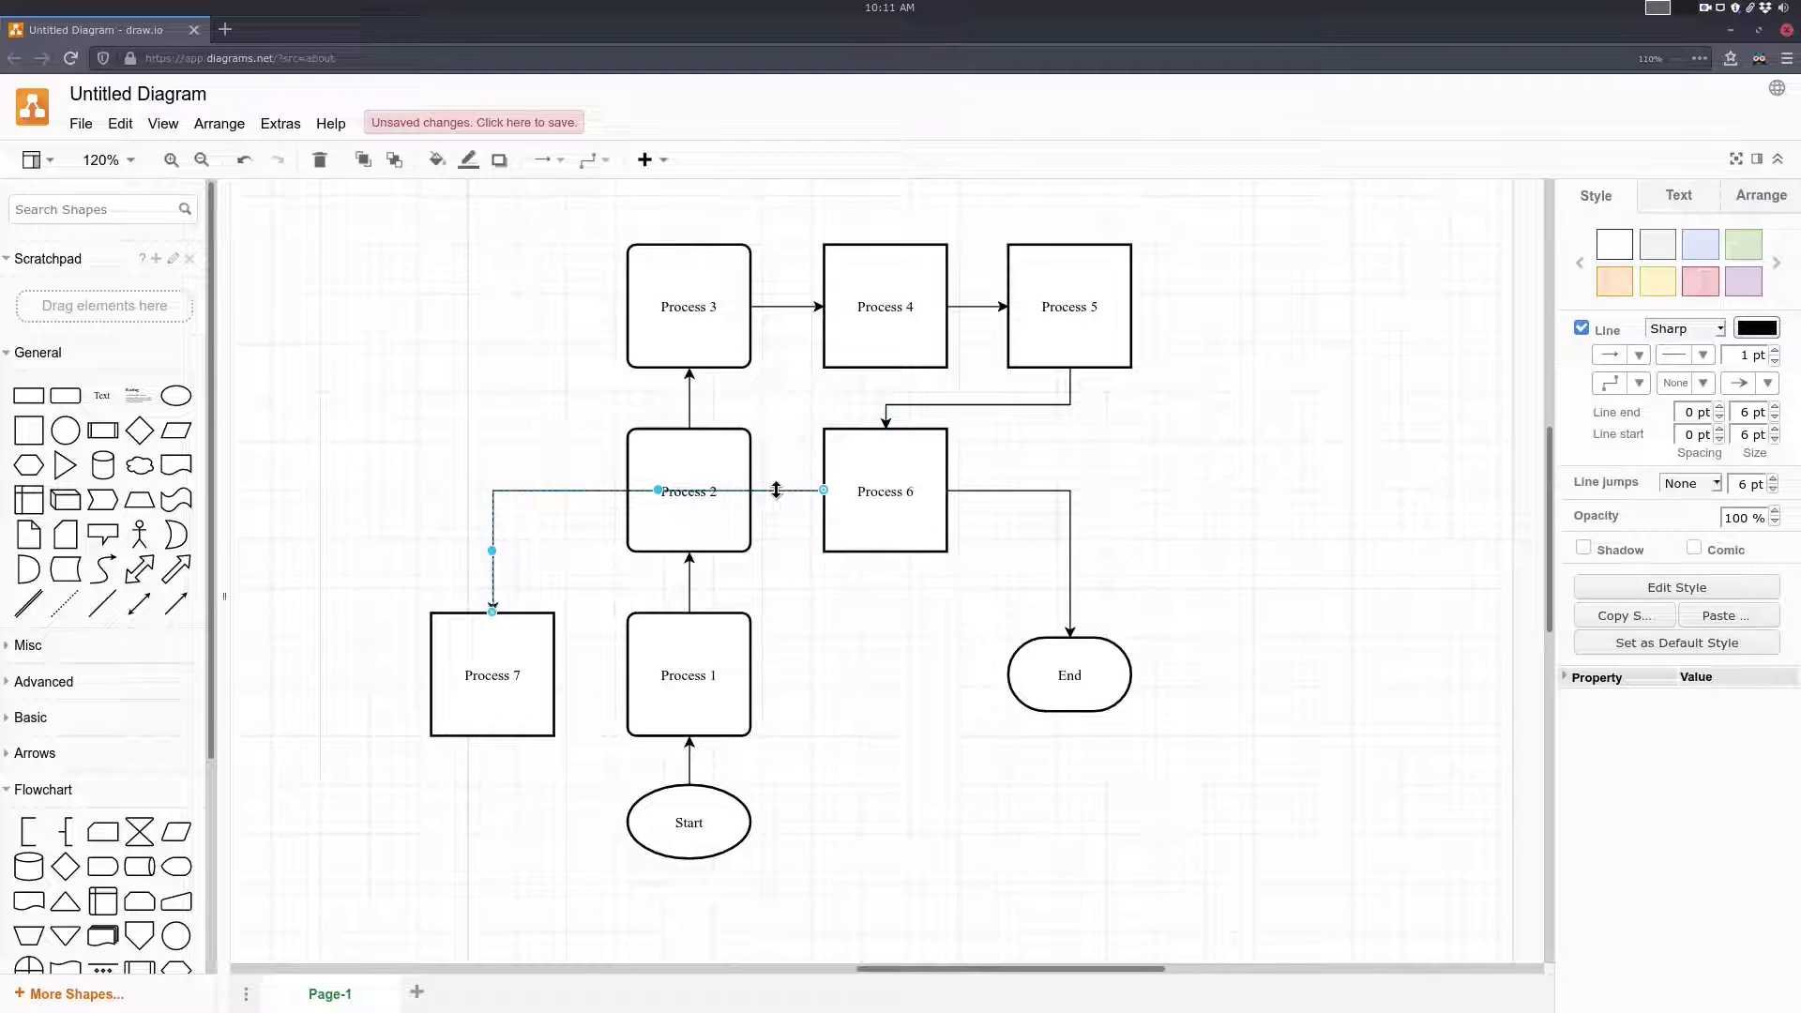
pyautogui.click(730, 533)
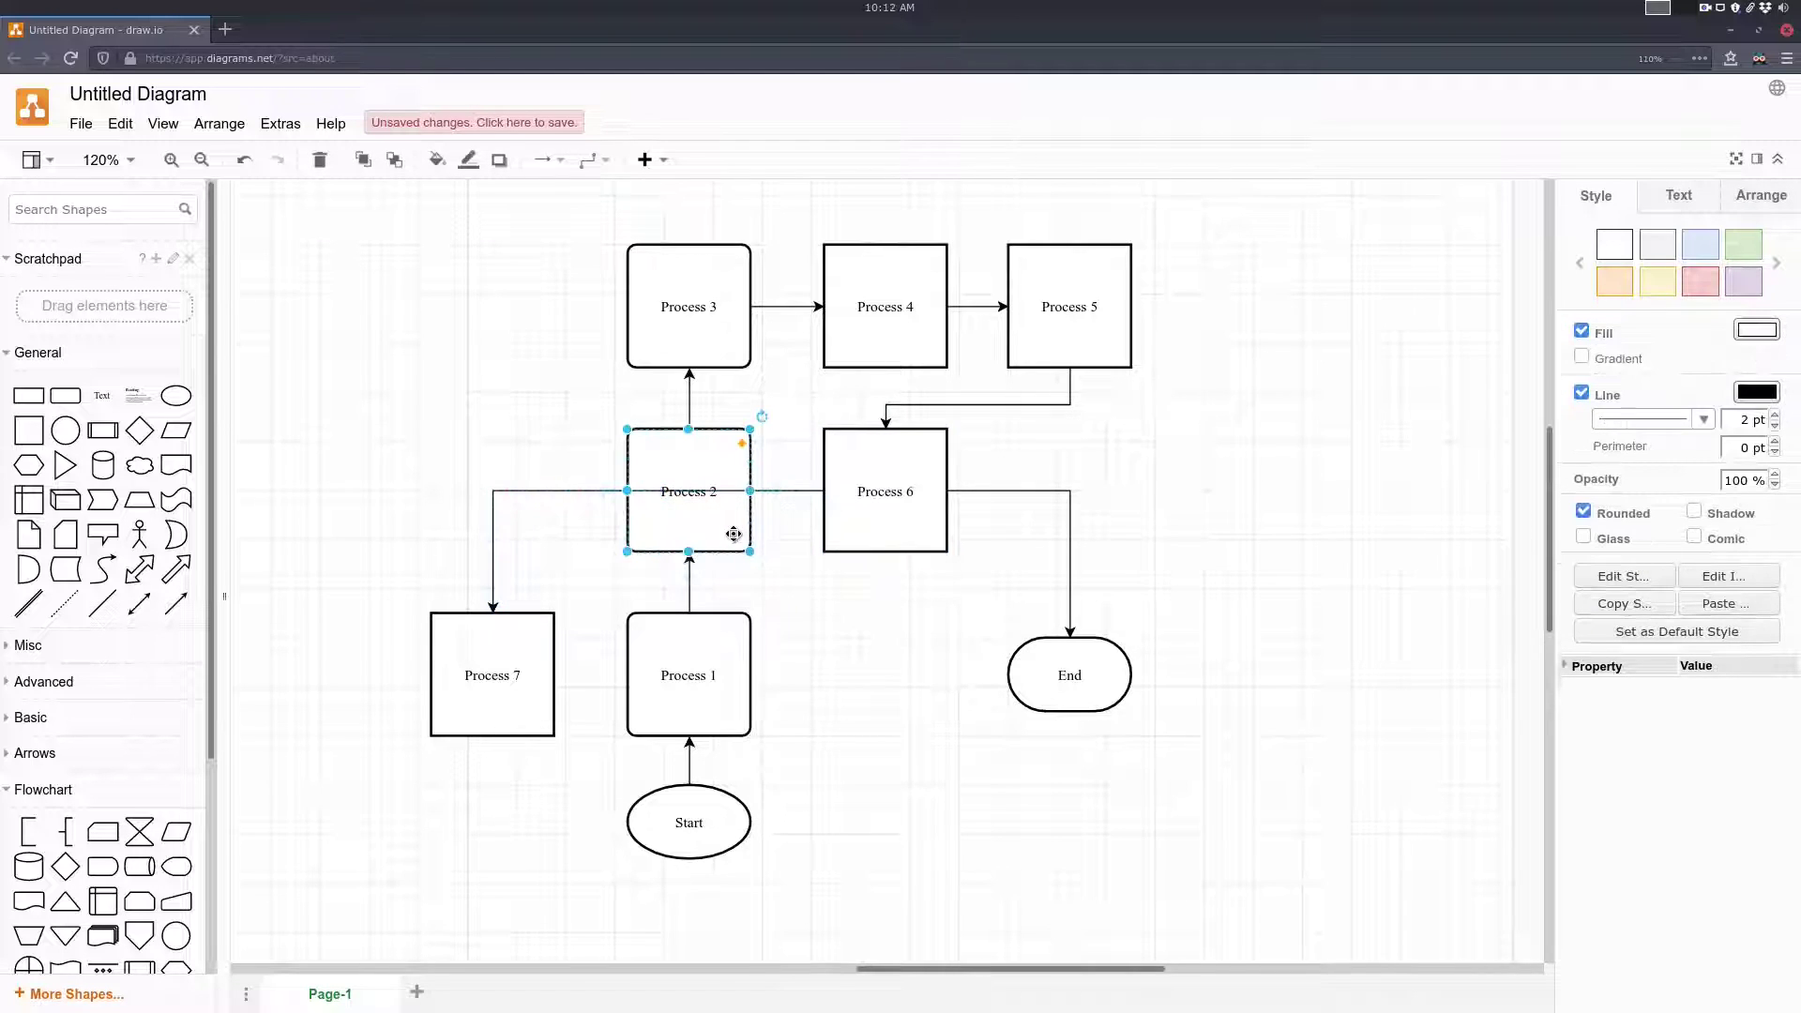
pyautogui.click(797, 492)
pyautogui.click(891, 730)
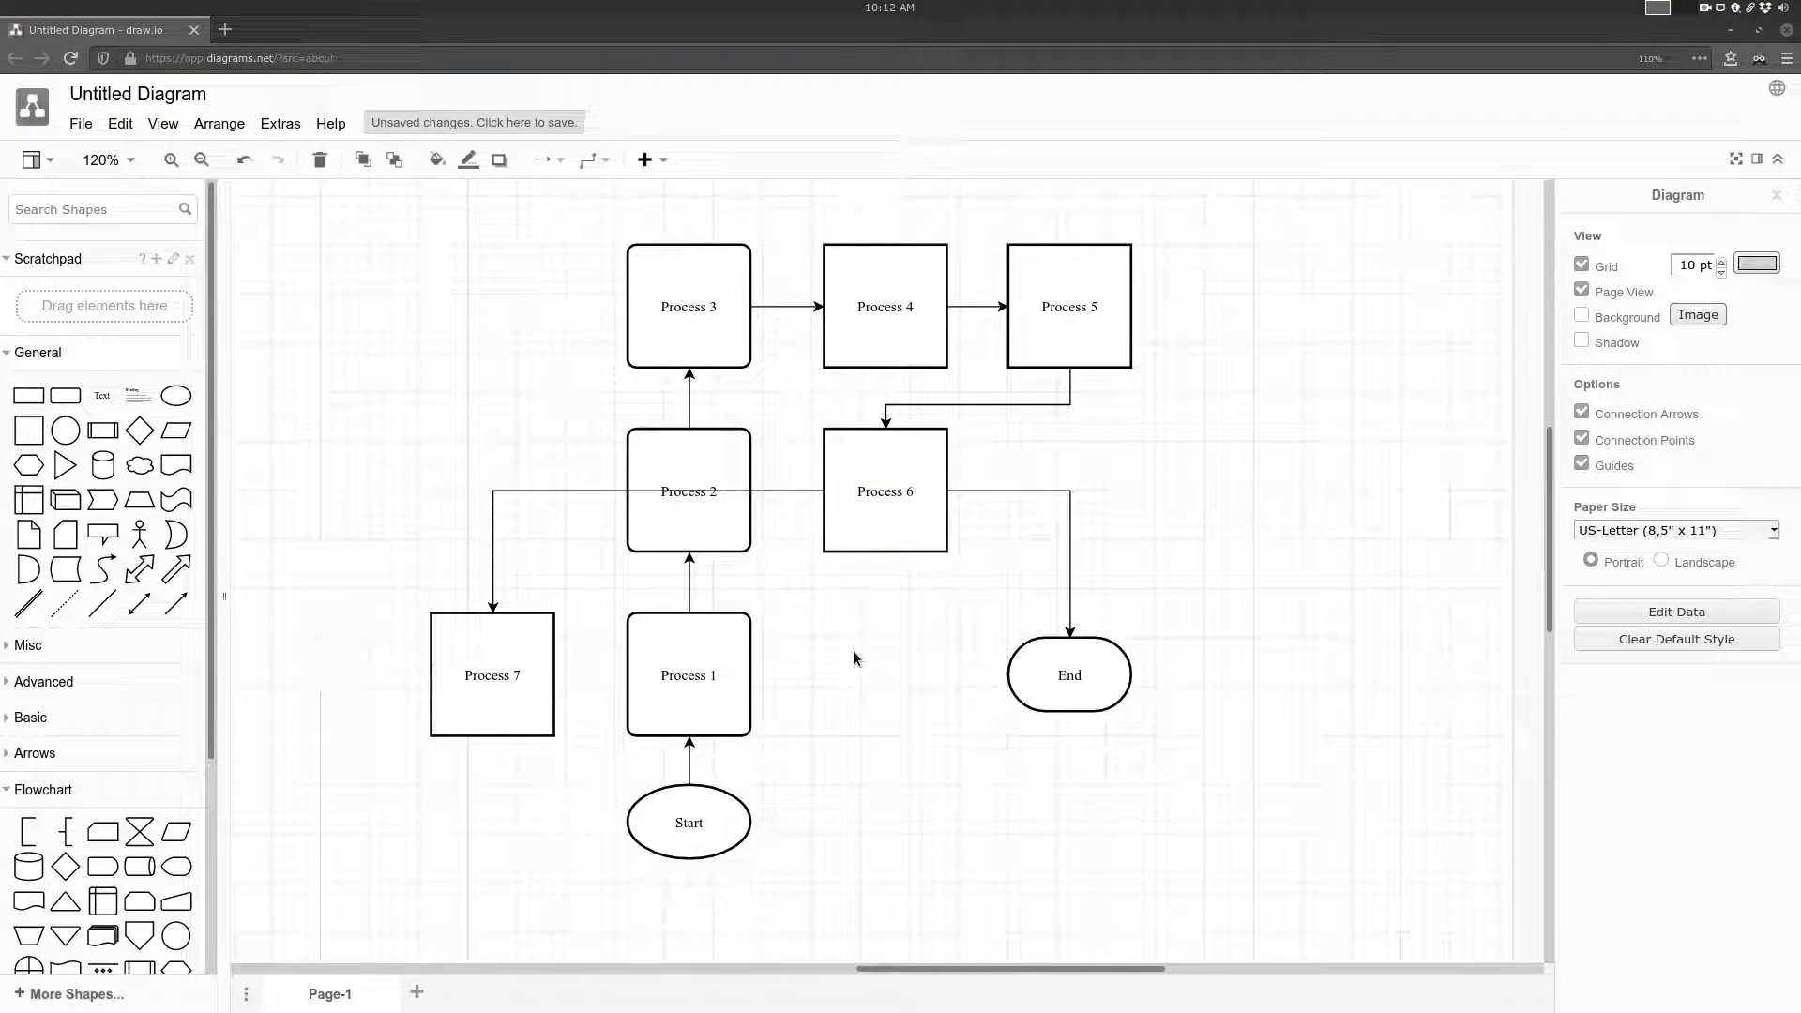
pyautogui.moveTo(481, 692); pyautogui.dragTo(911, 696)
pyautogui.click(978, 777)
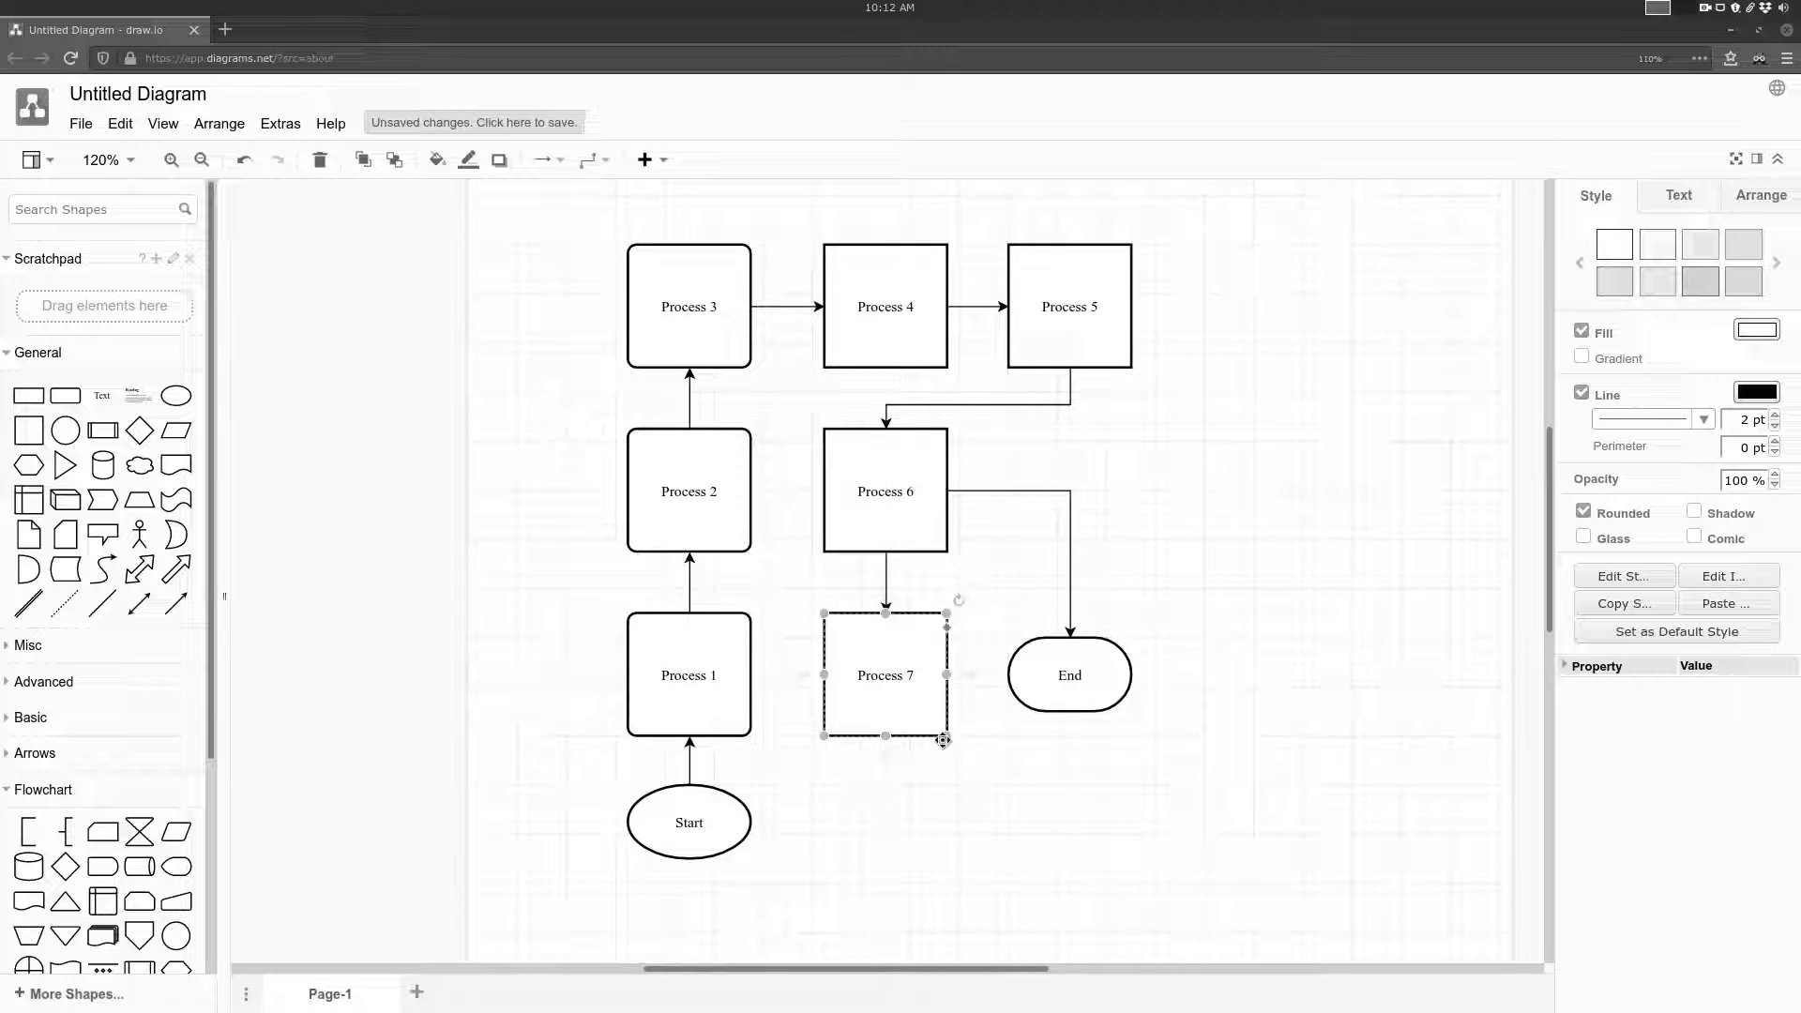
pyautogui.click(993, 769)
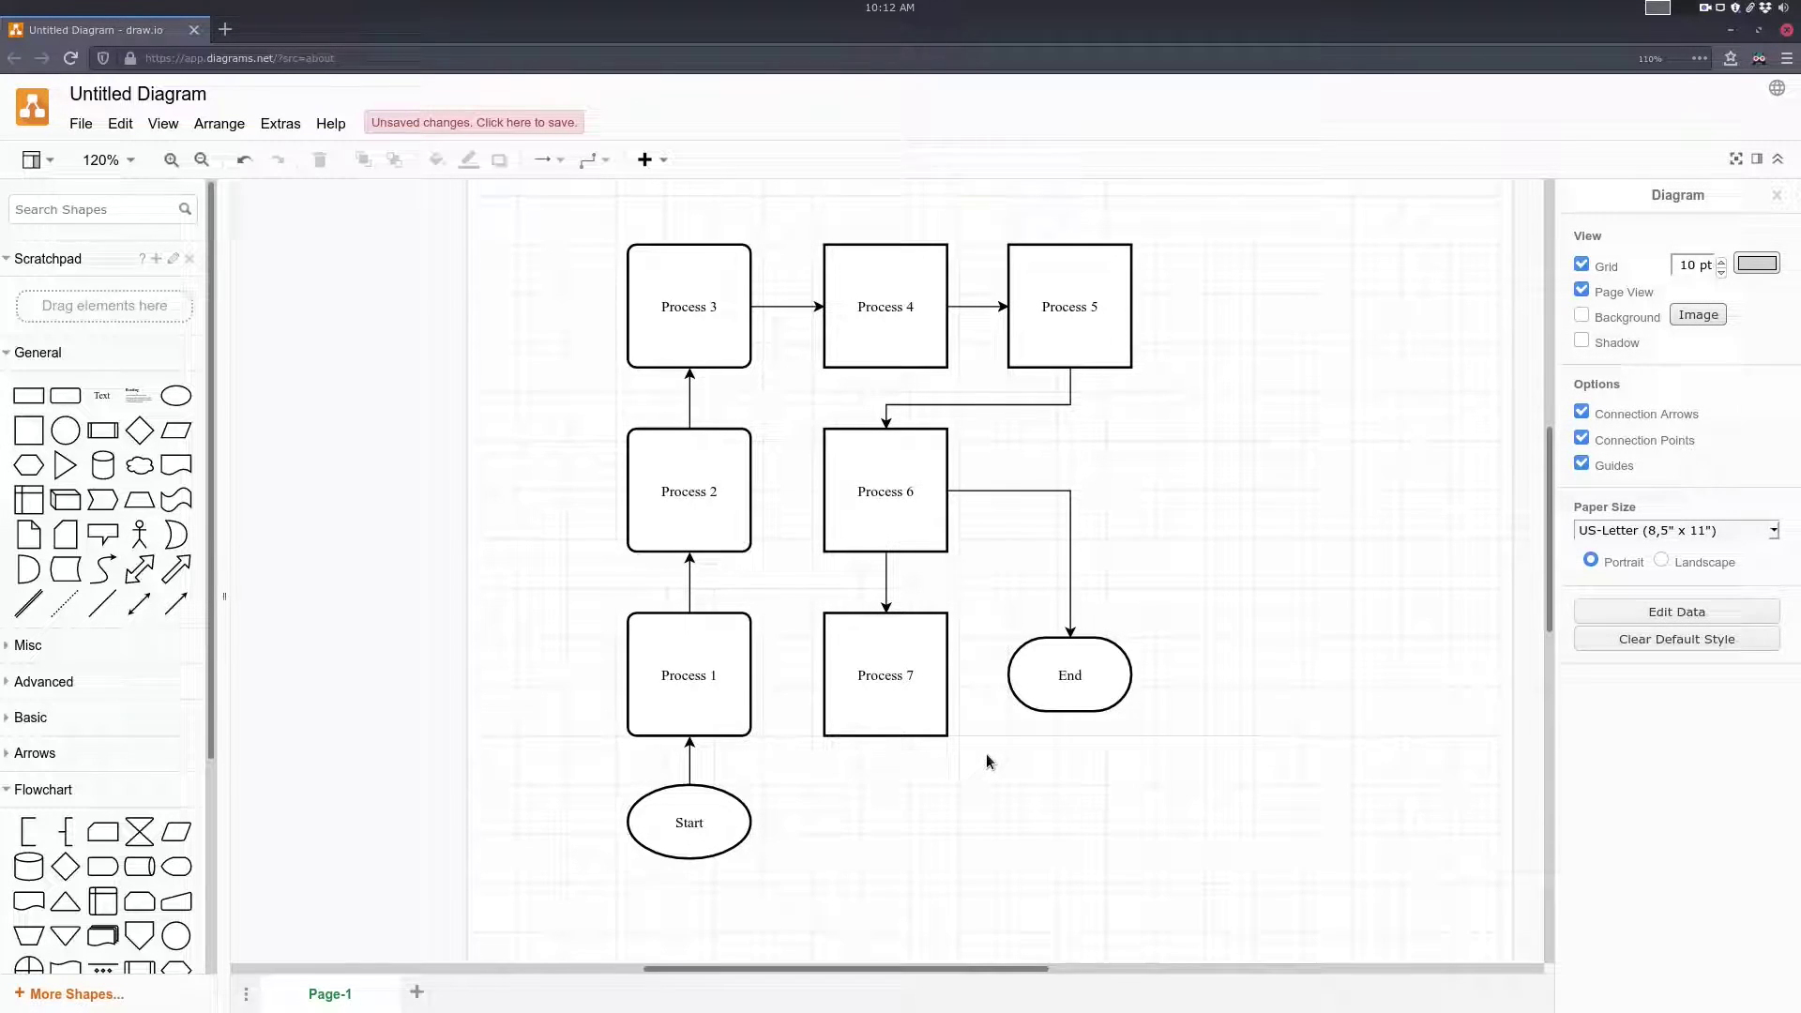
# Drop a Terminator from the Flowchart palette under Process 7 so an arrow connects them
pyautogui.scroll(-1, 1004, 751)
pyautogui.click(877, 634)
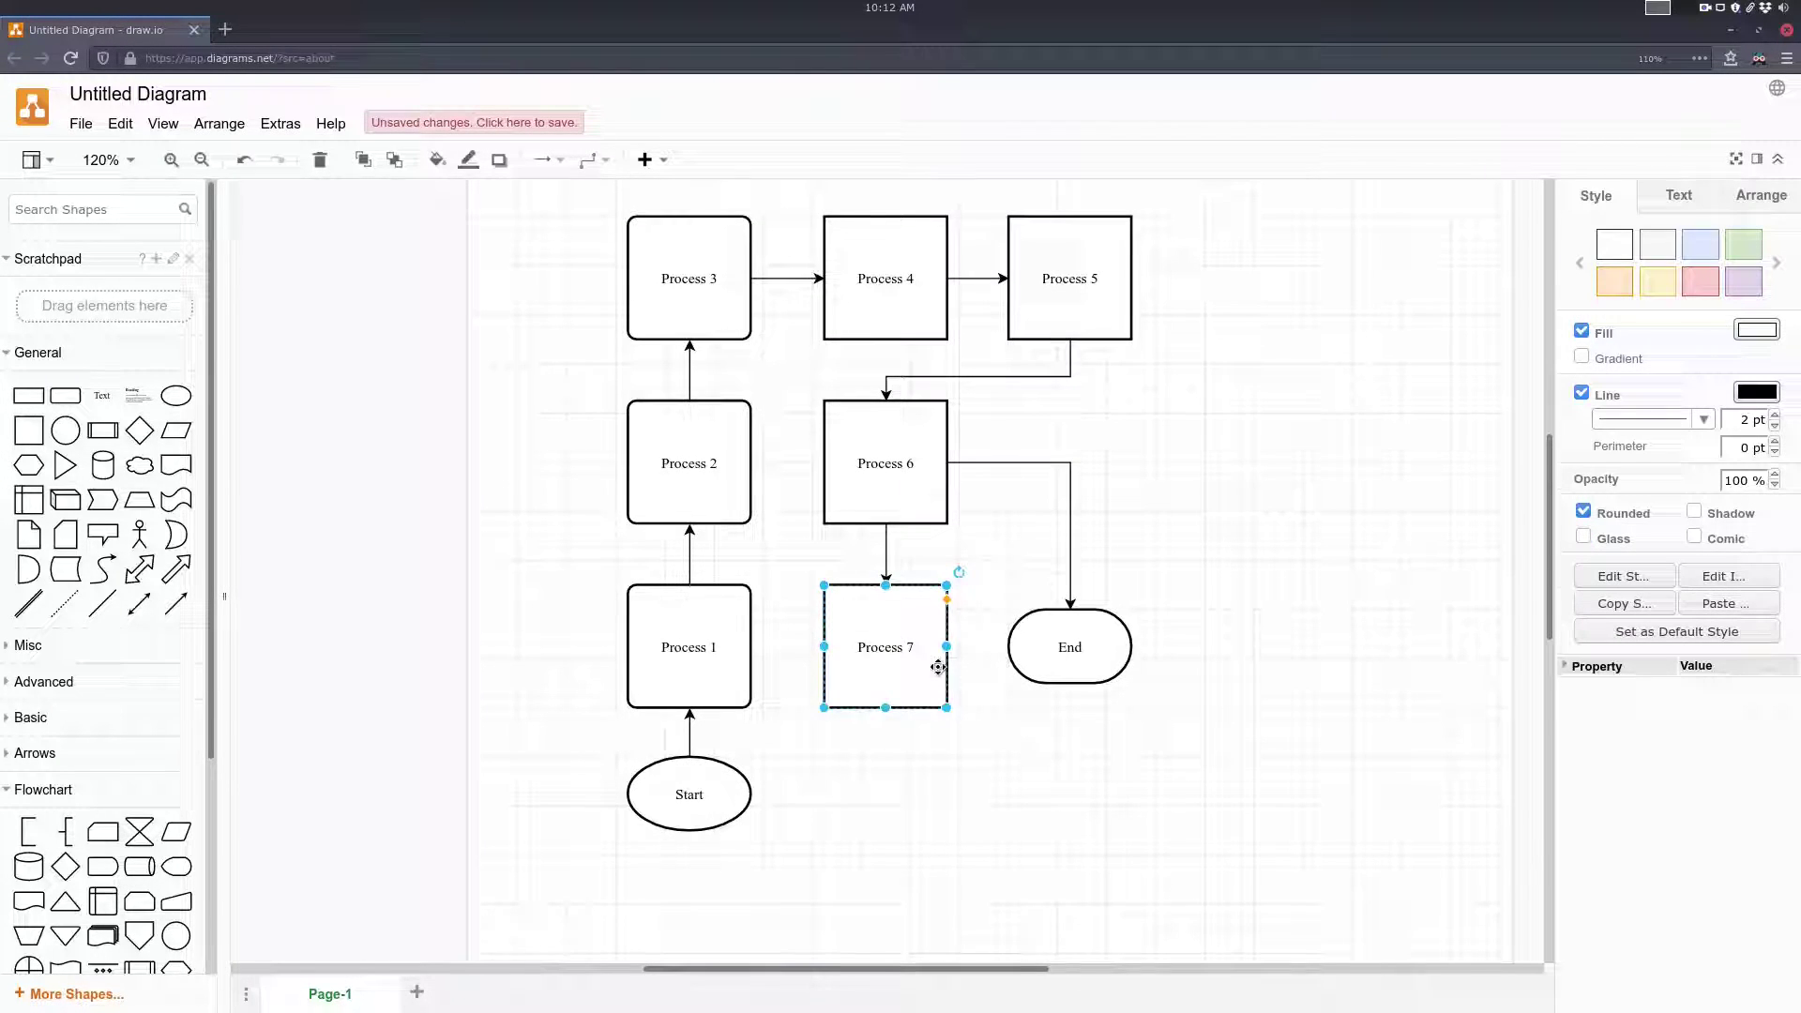
pyautogui.click(924, 765)
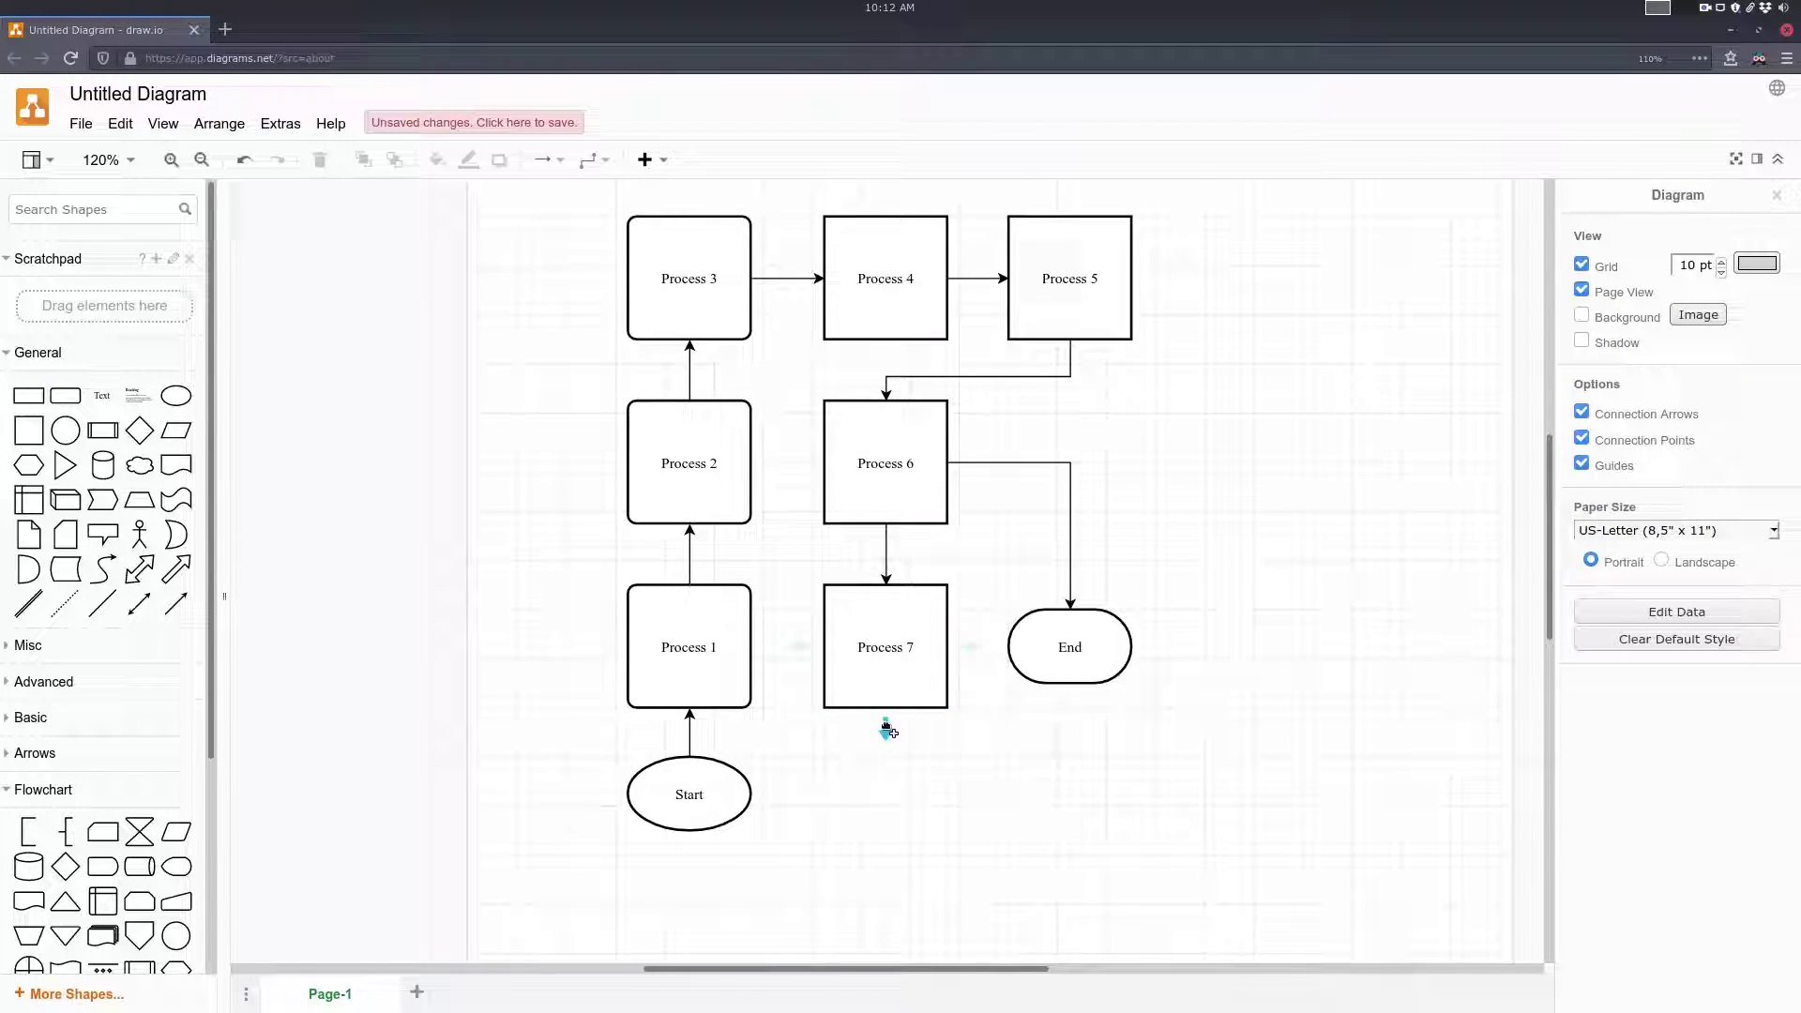
pyautogui.scroll(-1, 956, 762)
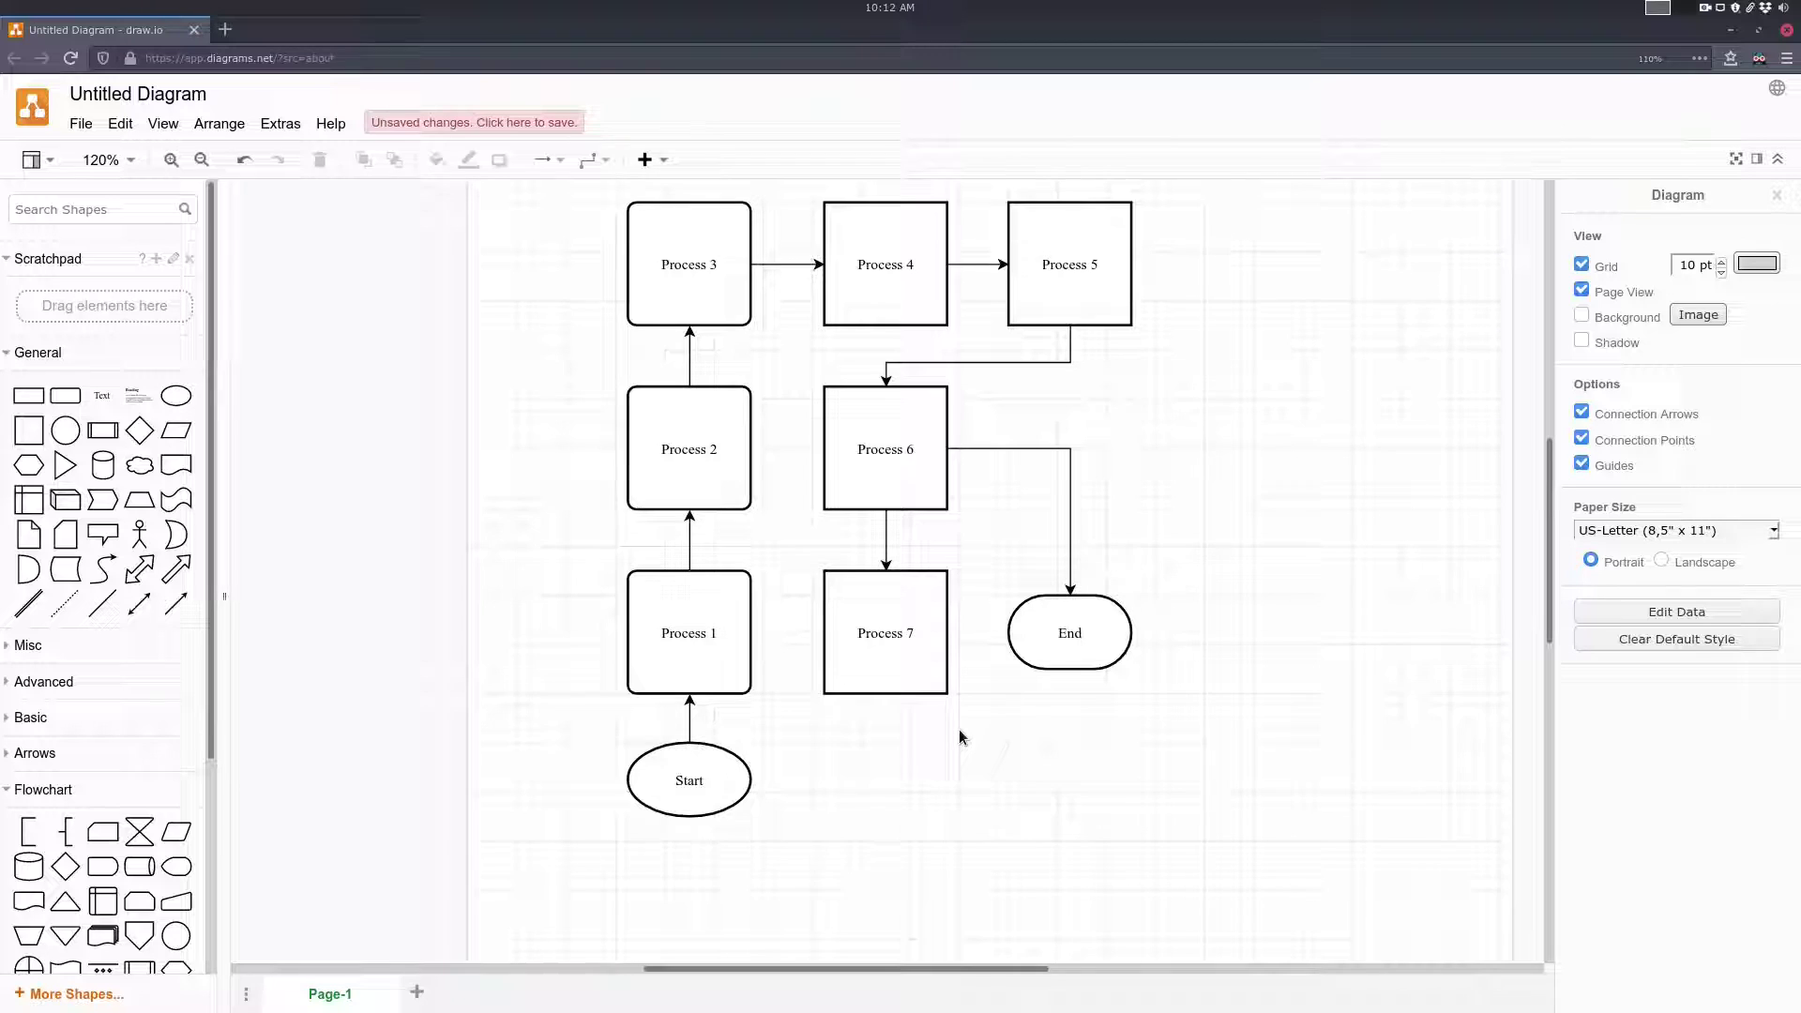
pyautogui.click(901, 654)
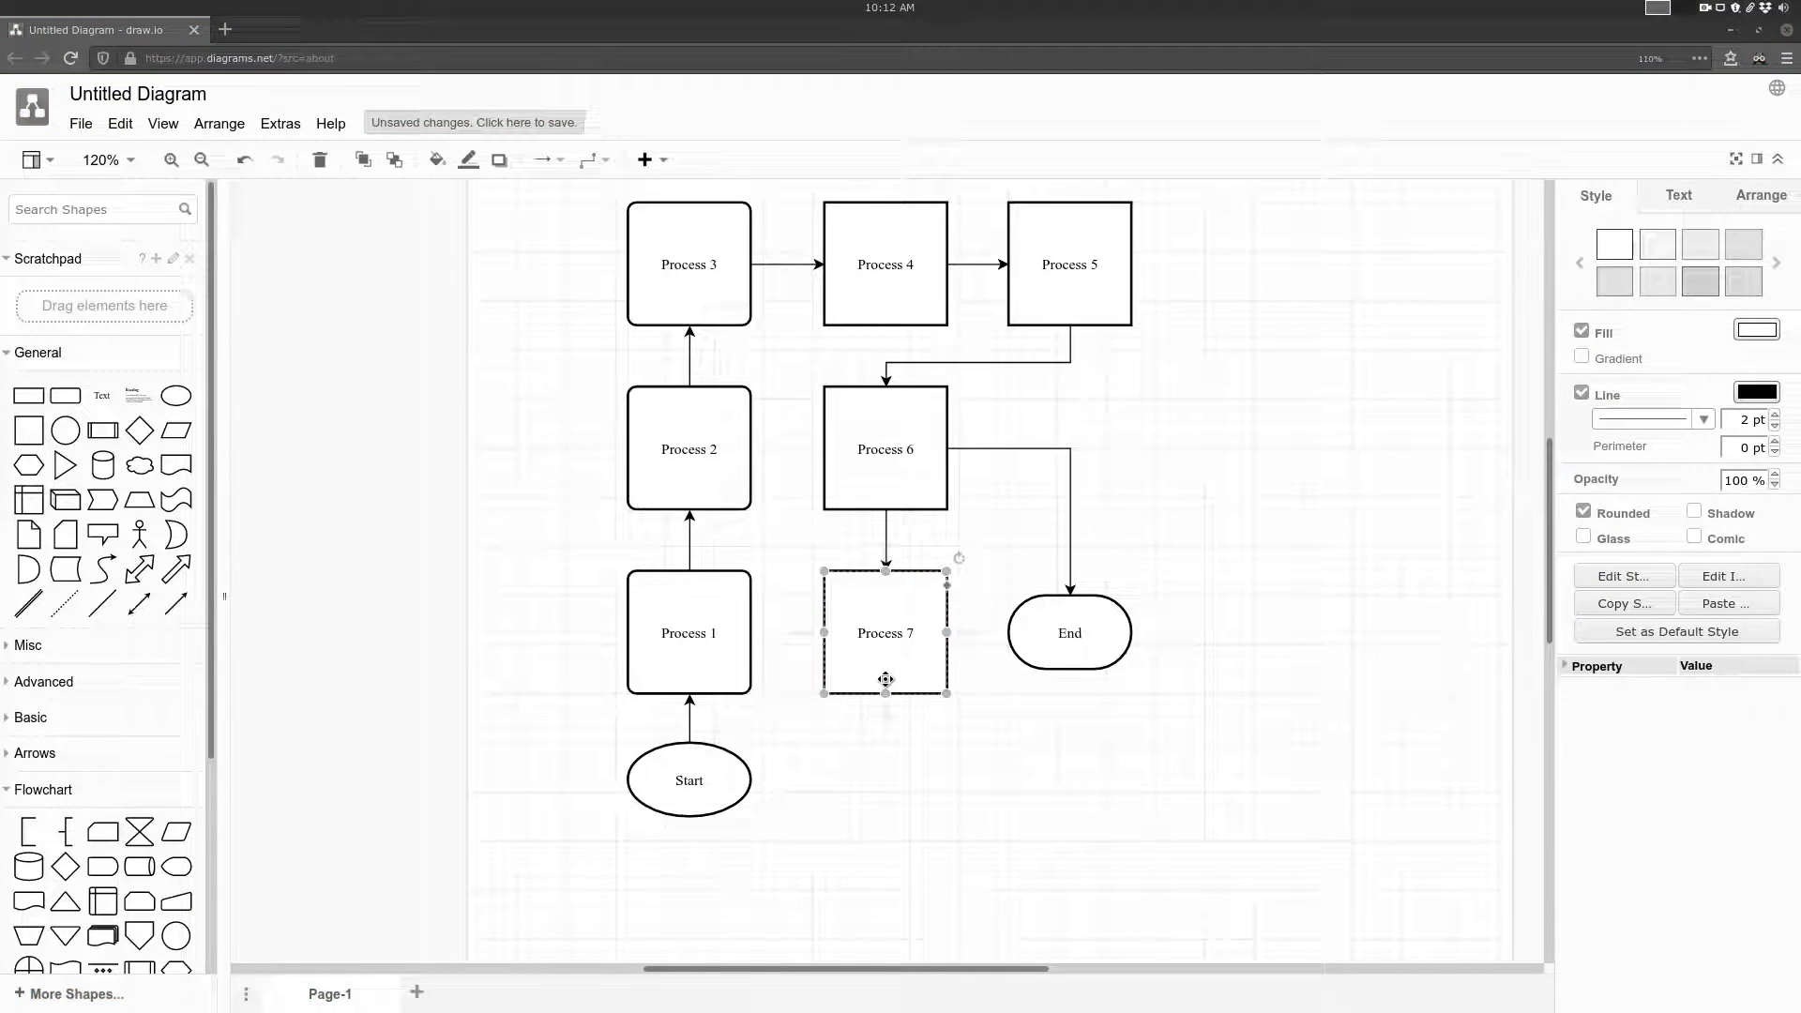
pyautogui.click(969, 791)
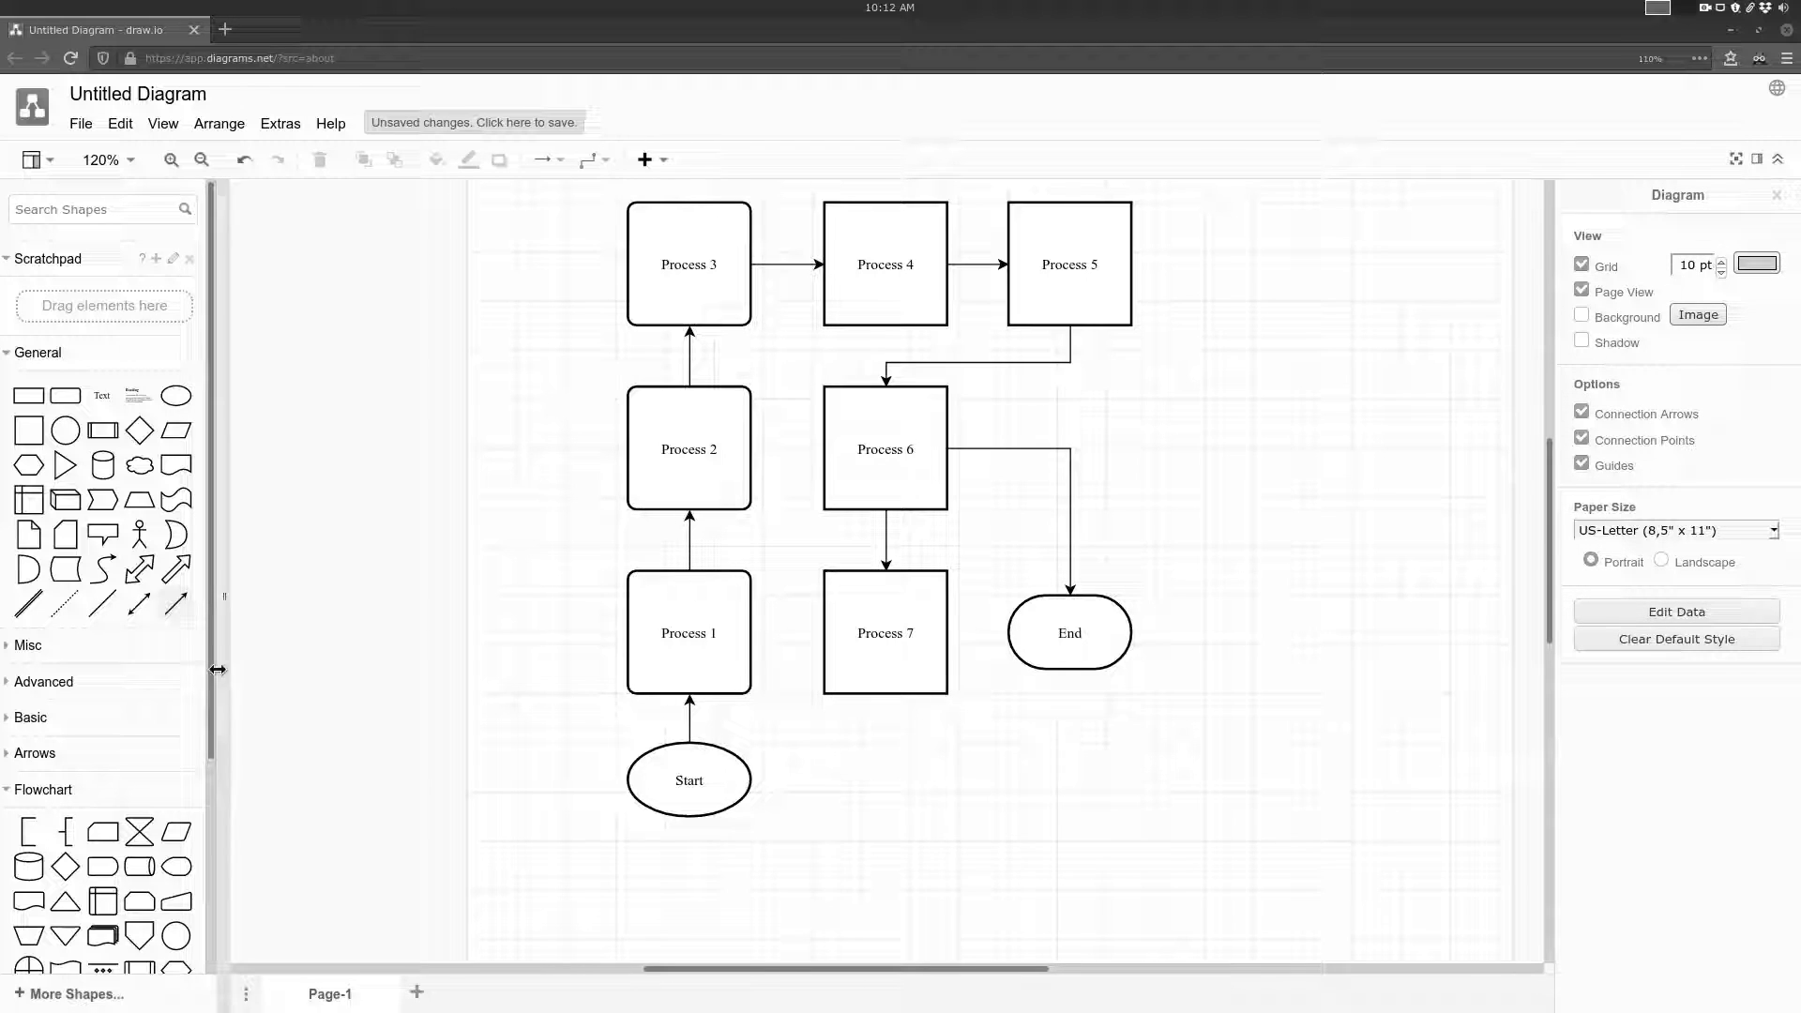
pyautogui.scroll(-5, 173, 830)
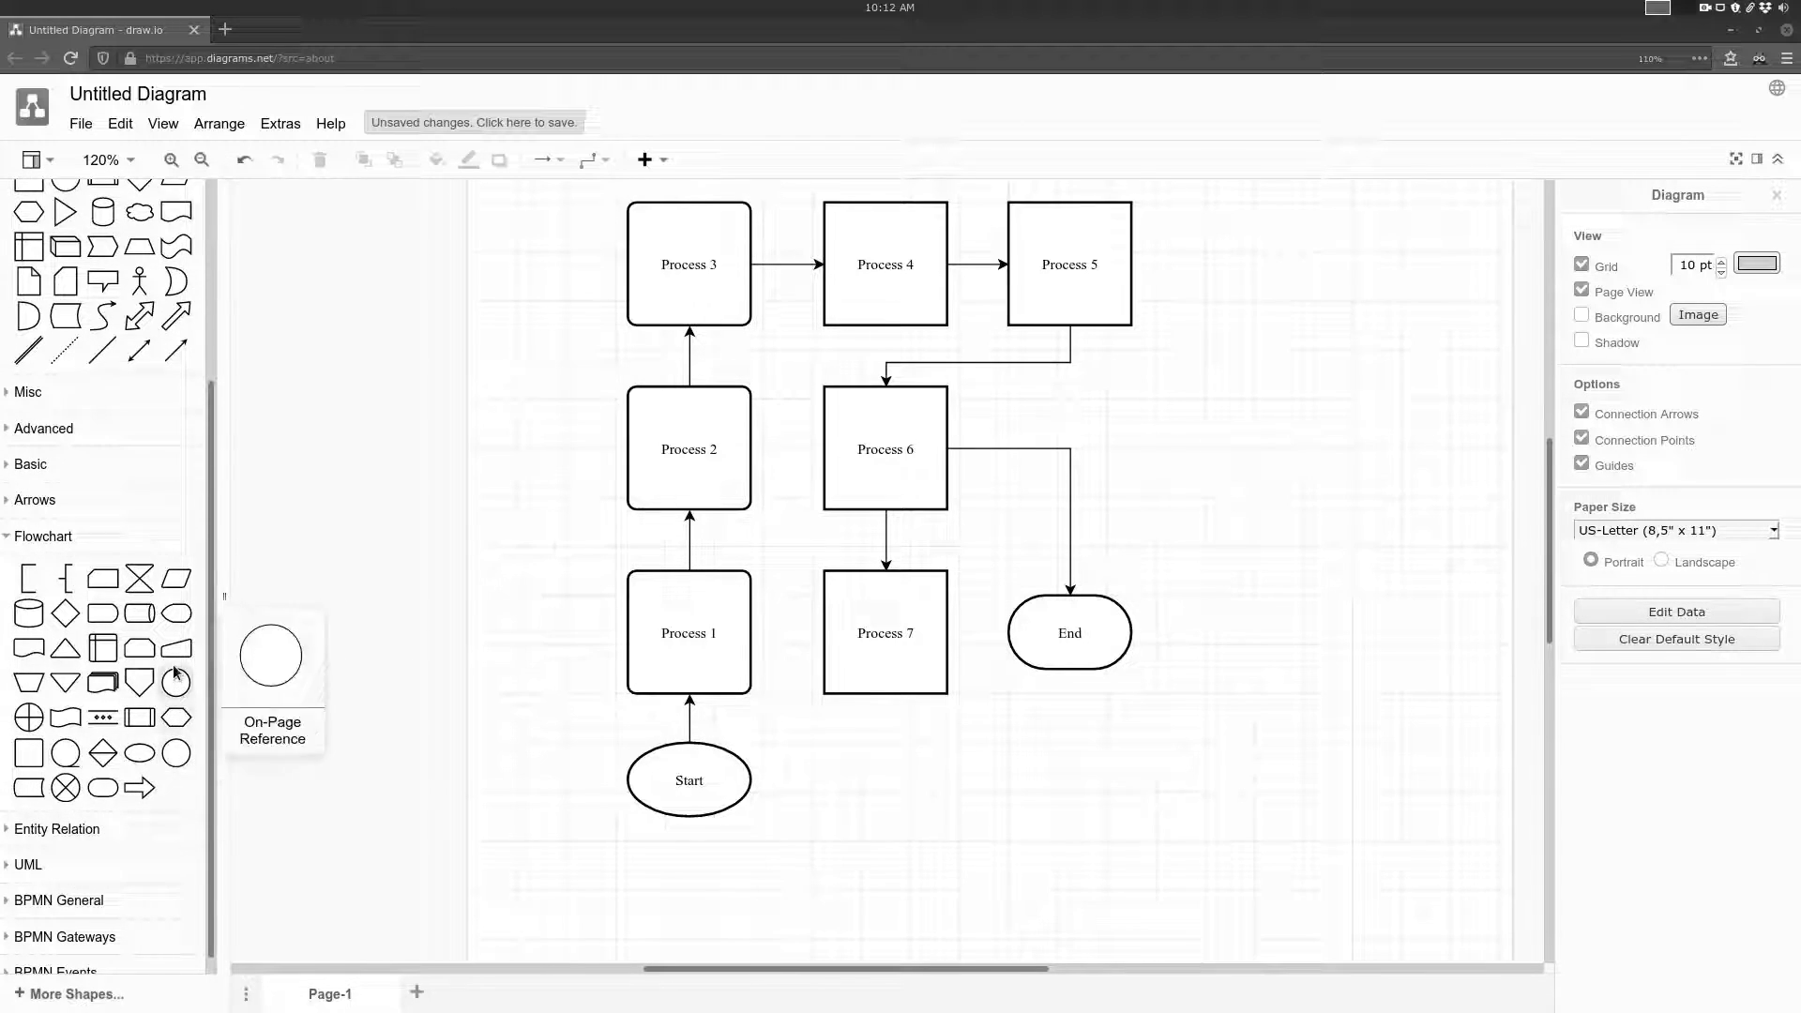
pyautogui.moveTo(101, 790); pyautogui.dragTo(886, 746)
pyautogui.click(1052, 753)
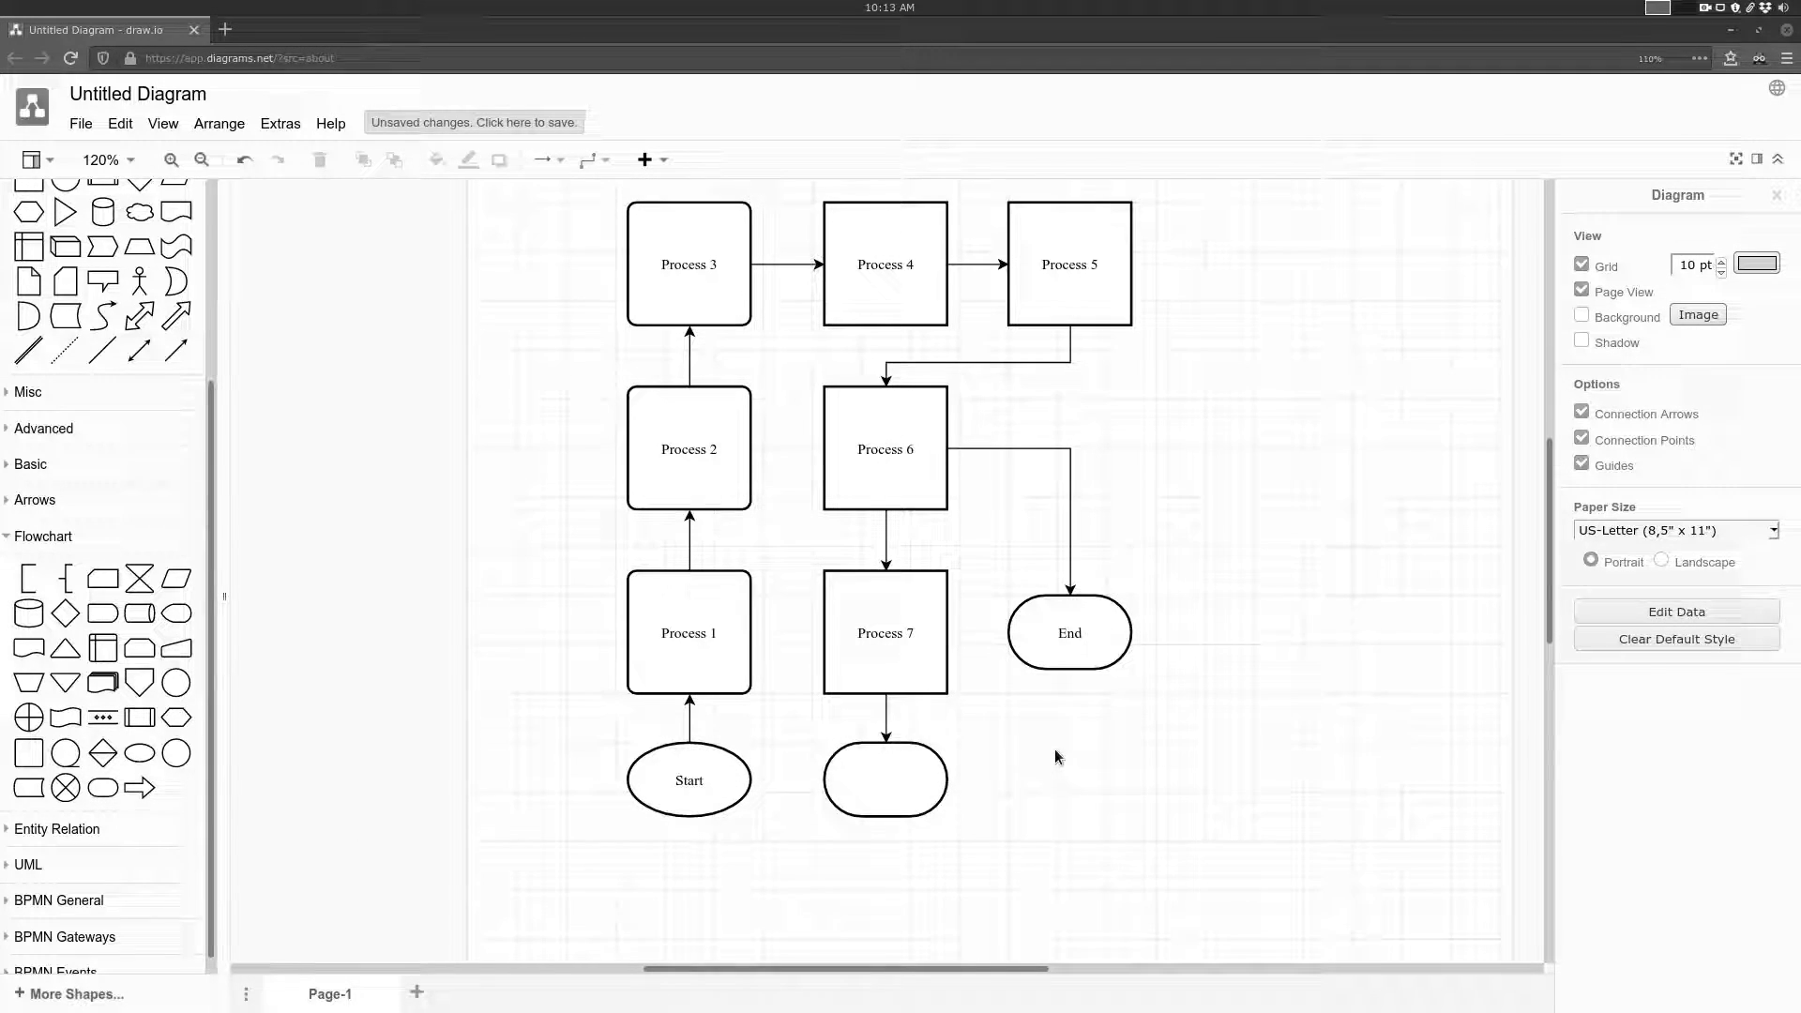
pyautogui.scroll(1, 1032, 657)
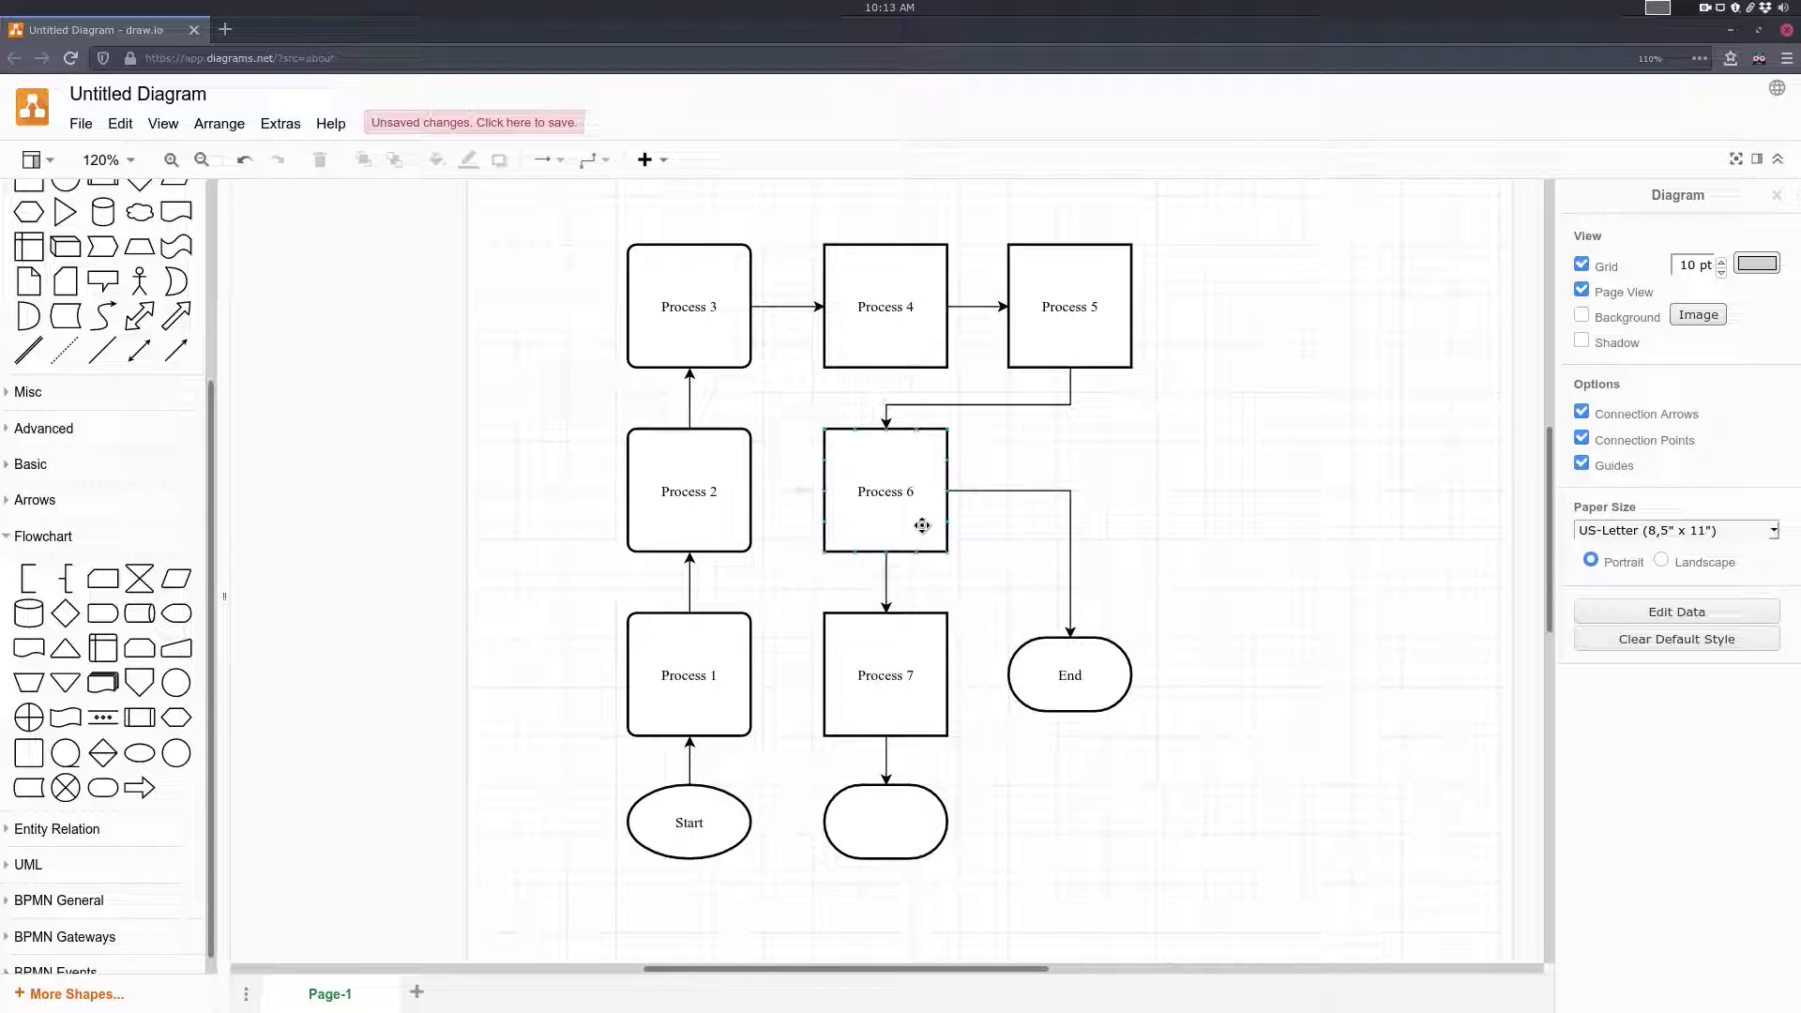
pyautogui.click(1096, 686)
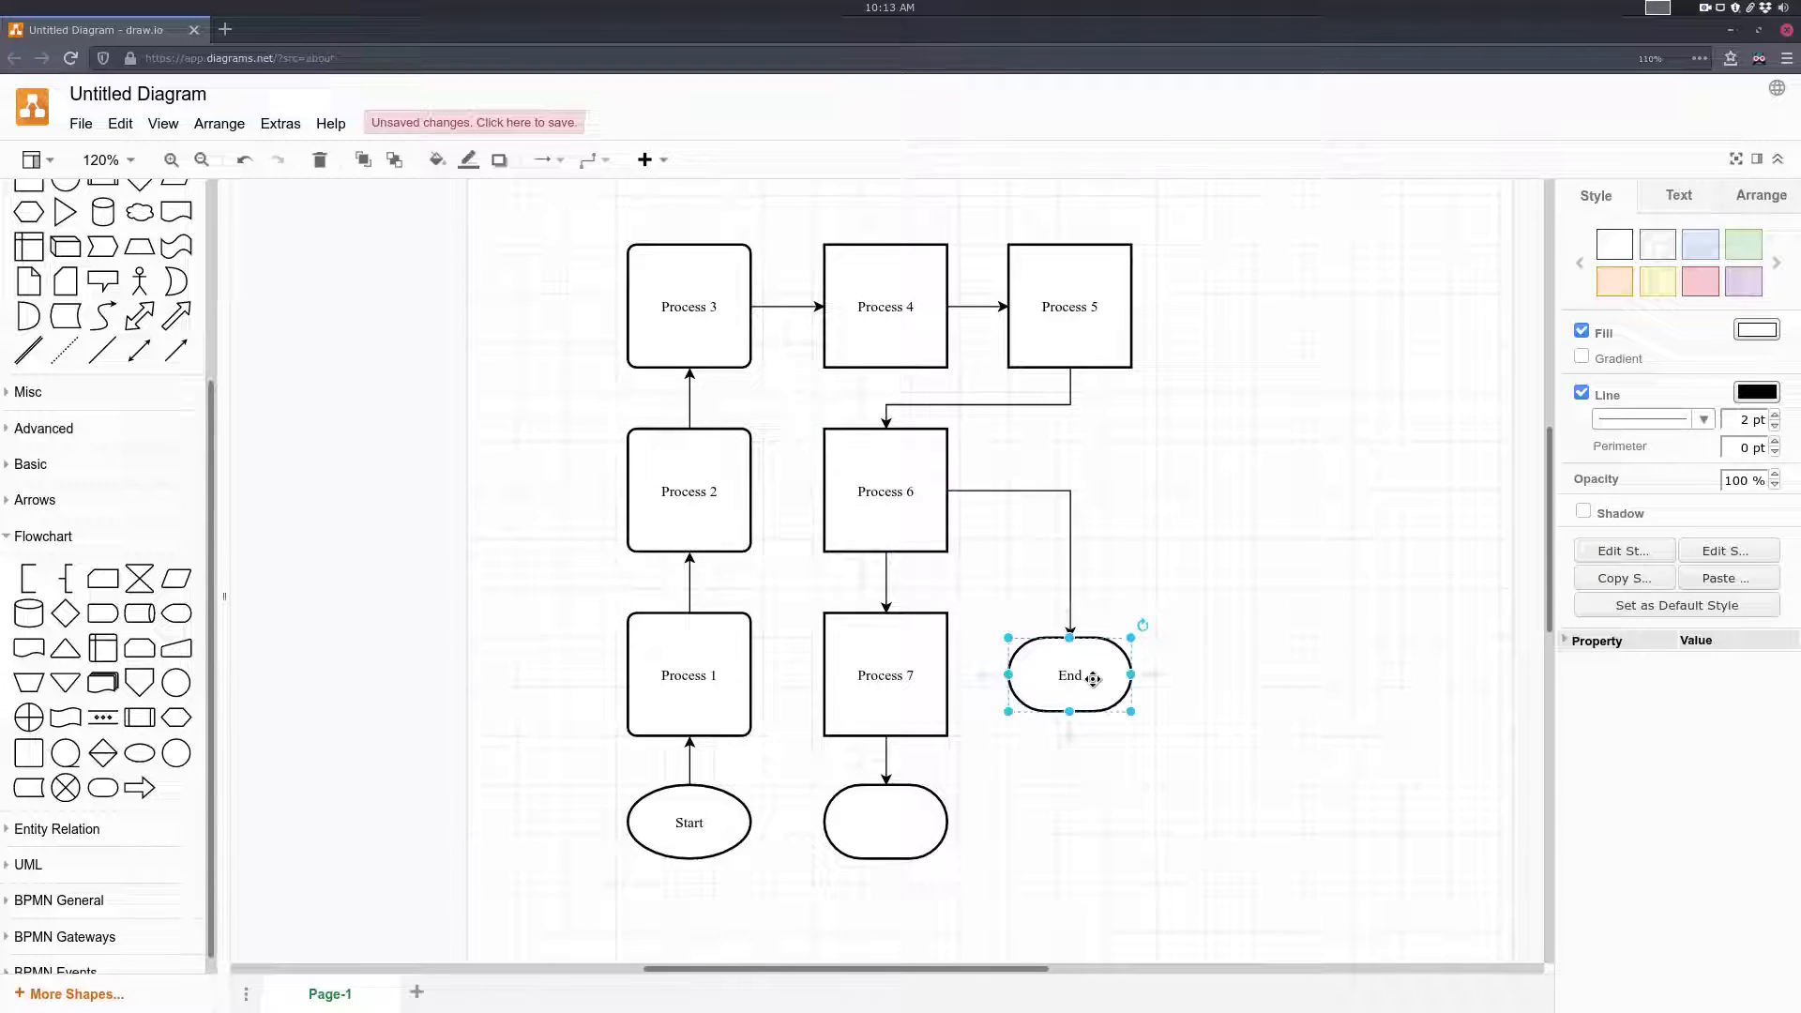
pyautogui.click(971, 604)
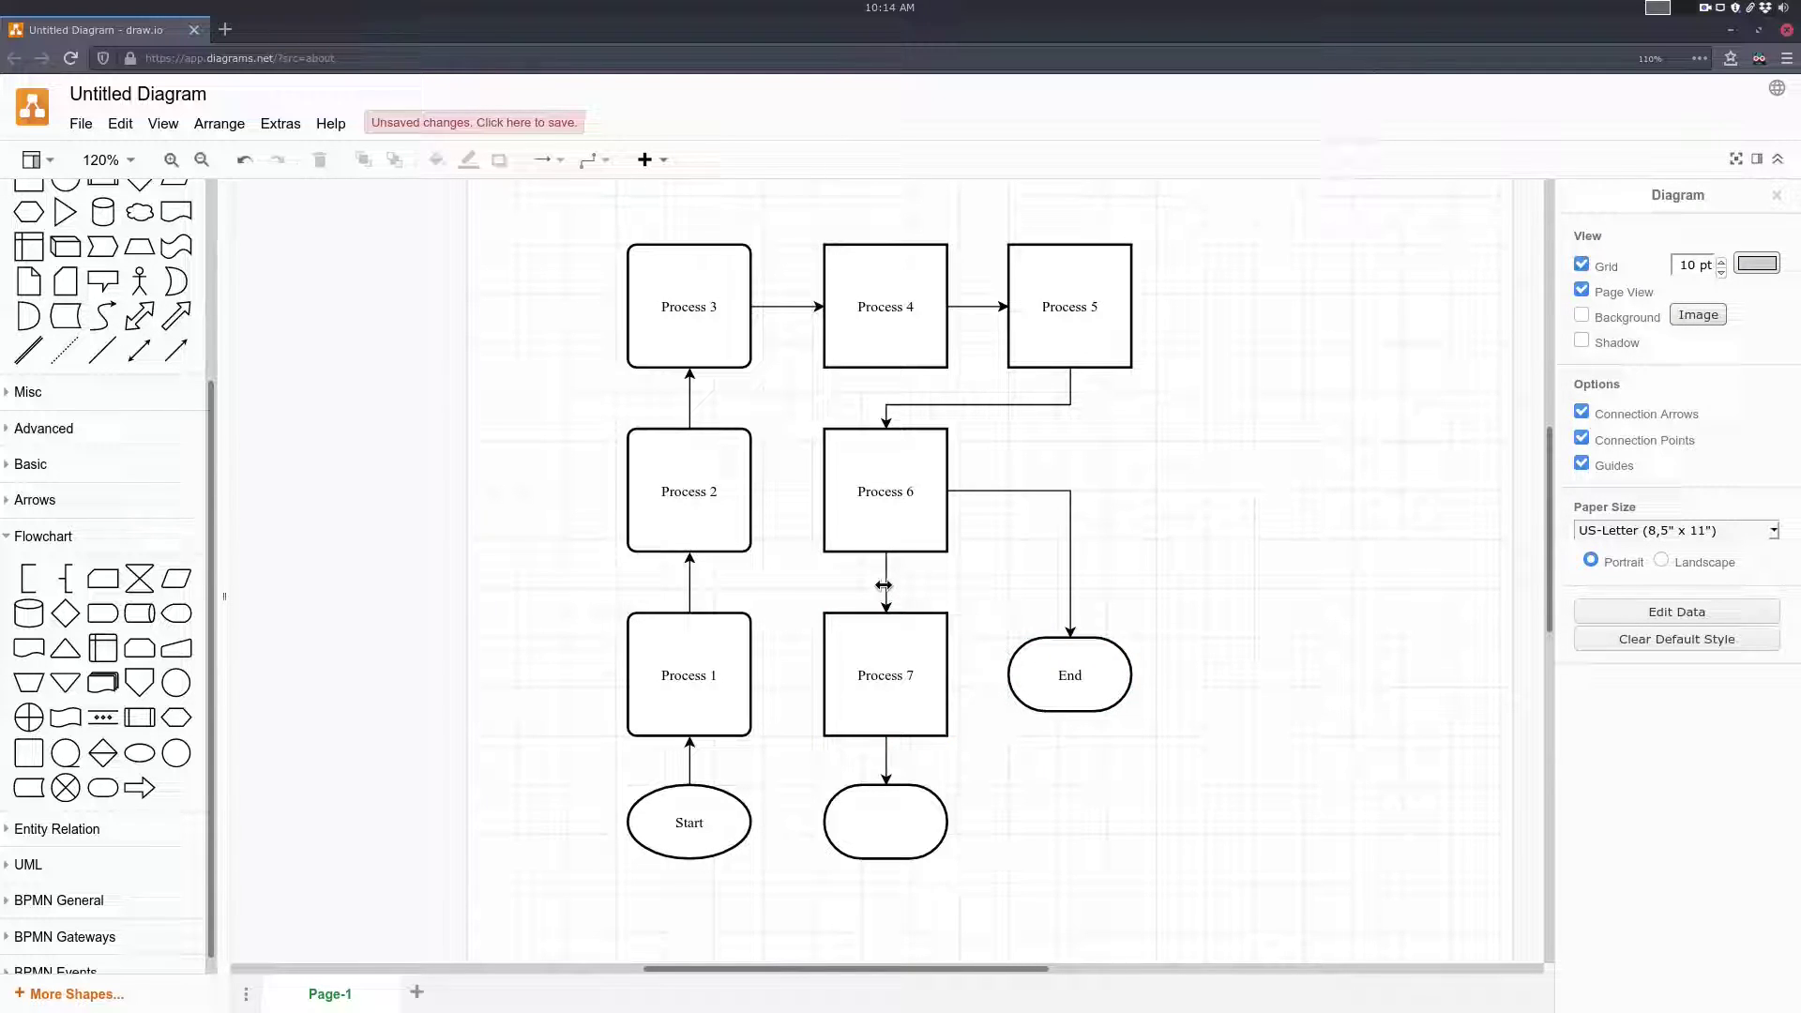
pyautogui.click(923, 514)
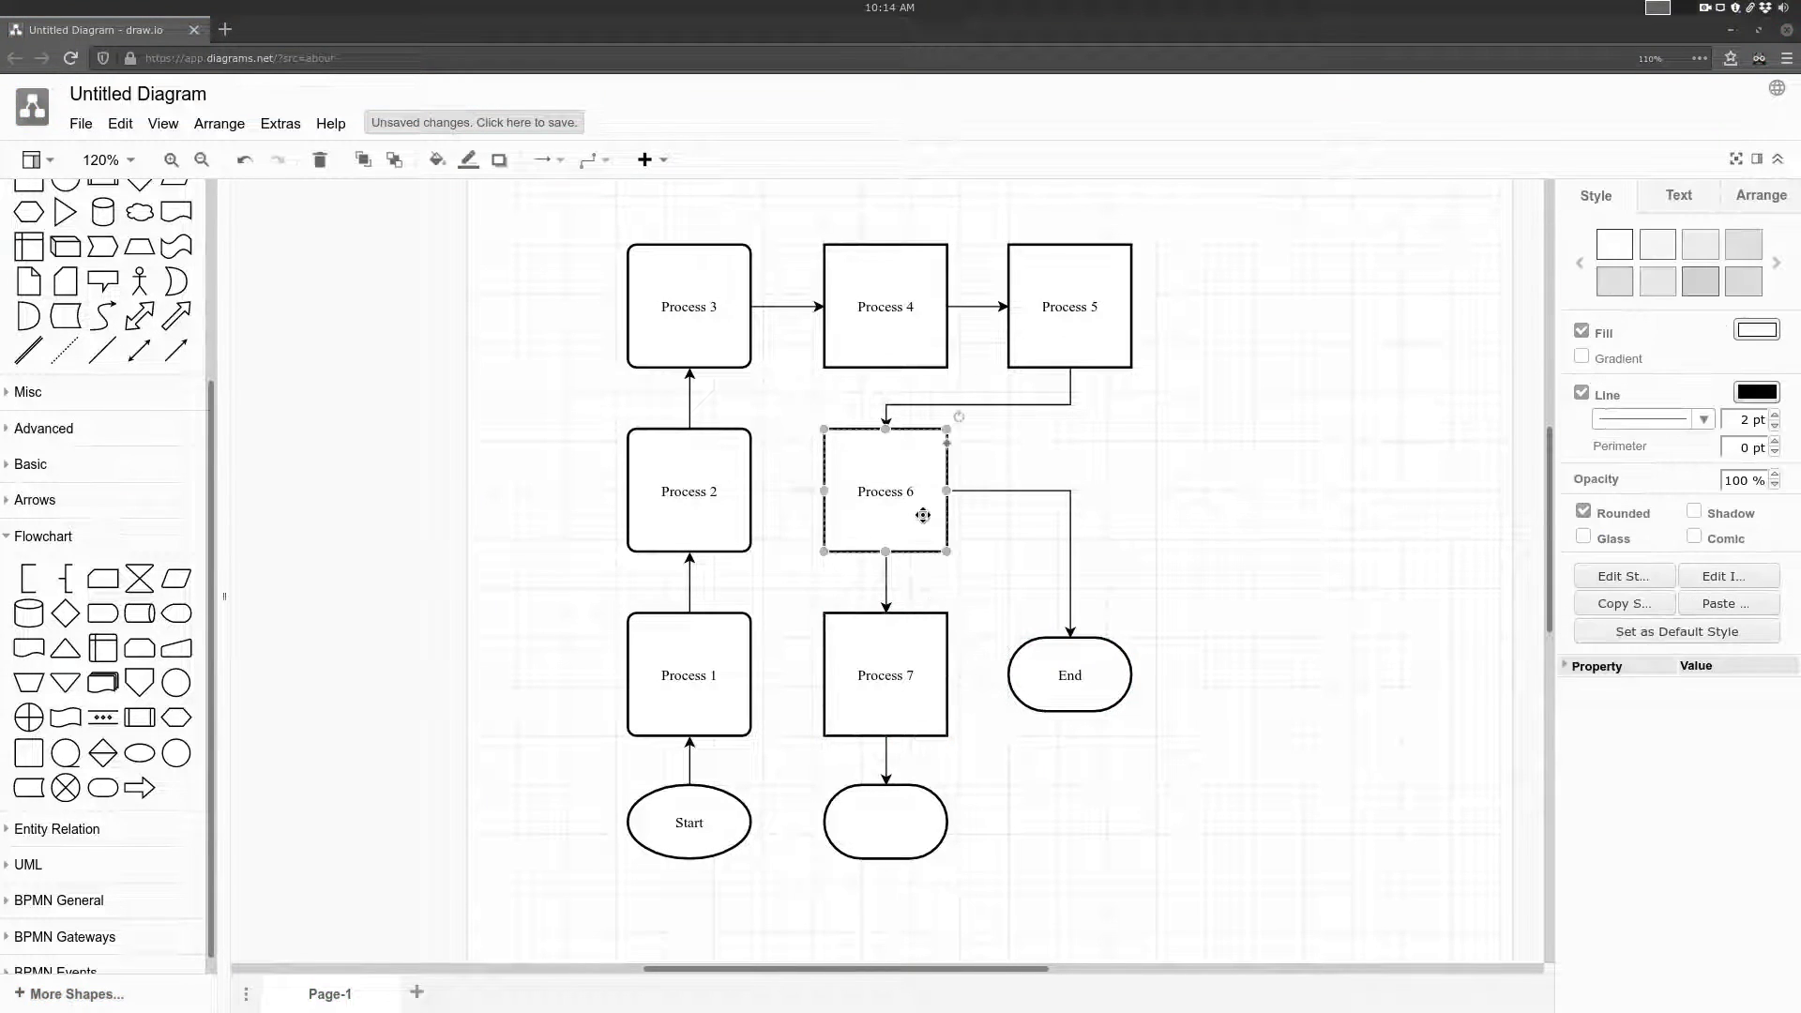
pyautogui.click(1013, 574)
pyautogui.click(906, 514)
pyautogui.click(1021, 567)
pyautogui.click(1077, 659)
pyautogui.click(964, 627)
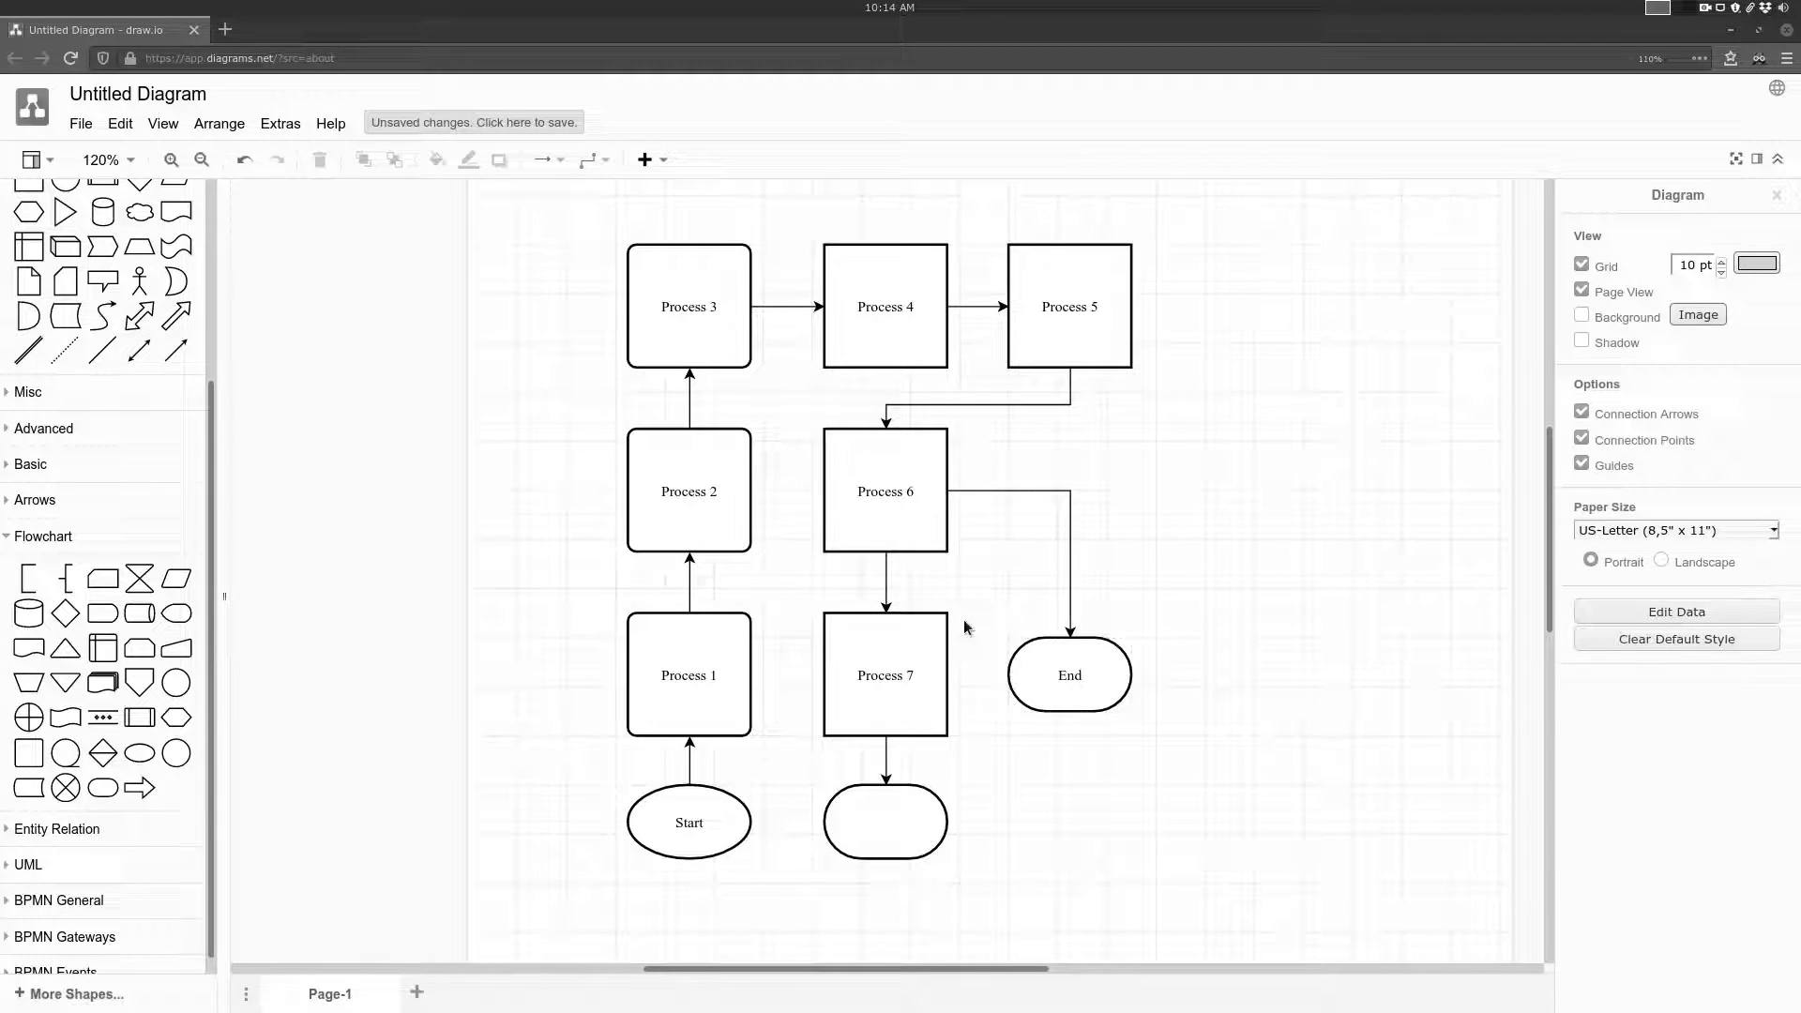
pyautogui.click(1050, 670)
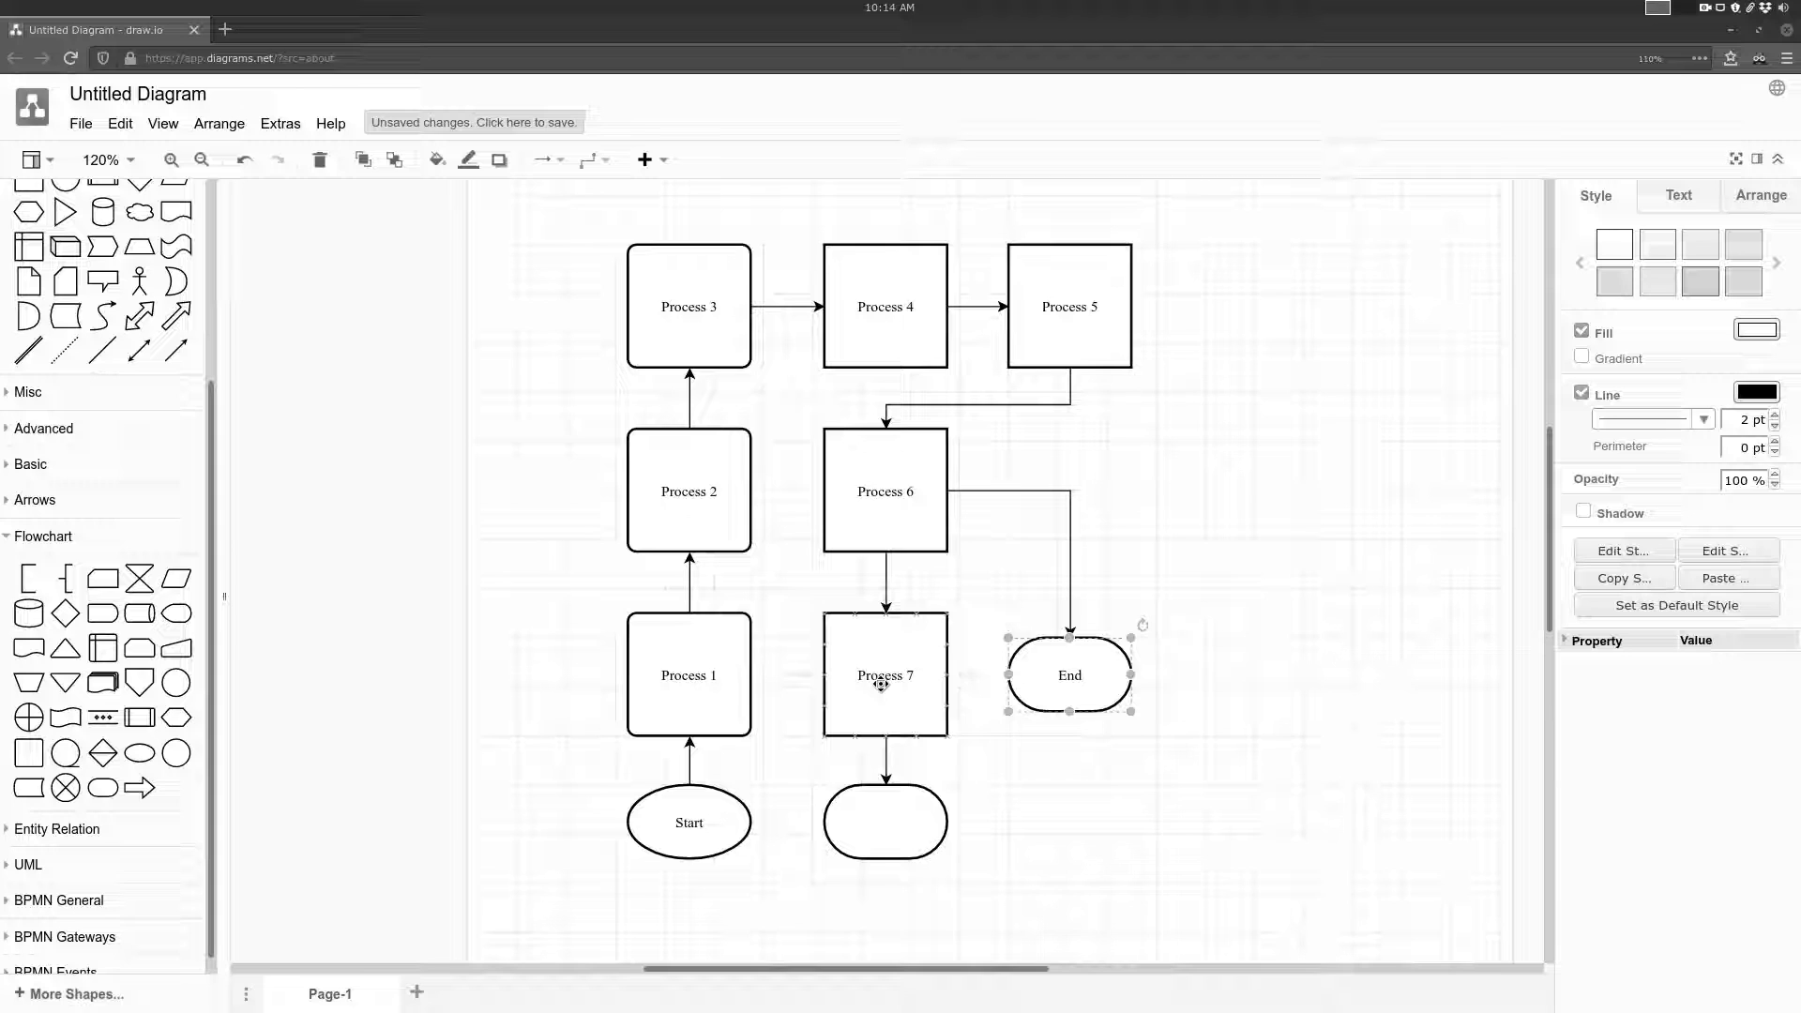
pyautogui.click(996, 591)
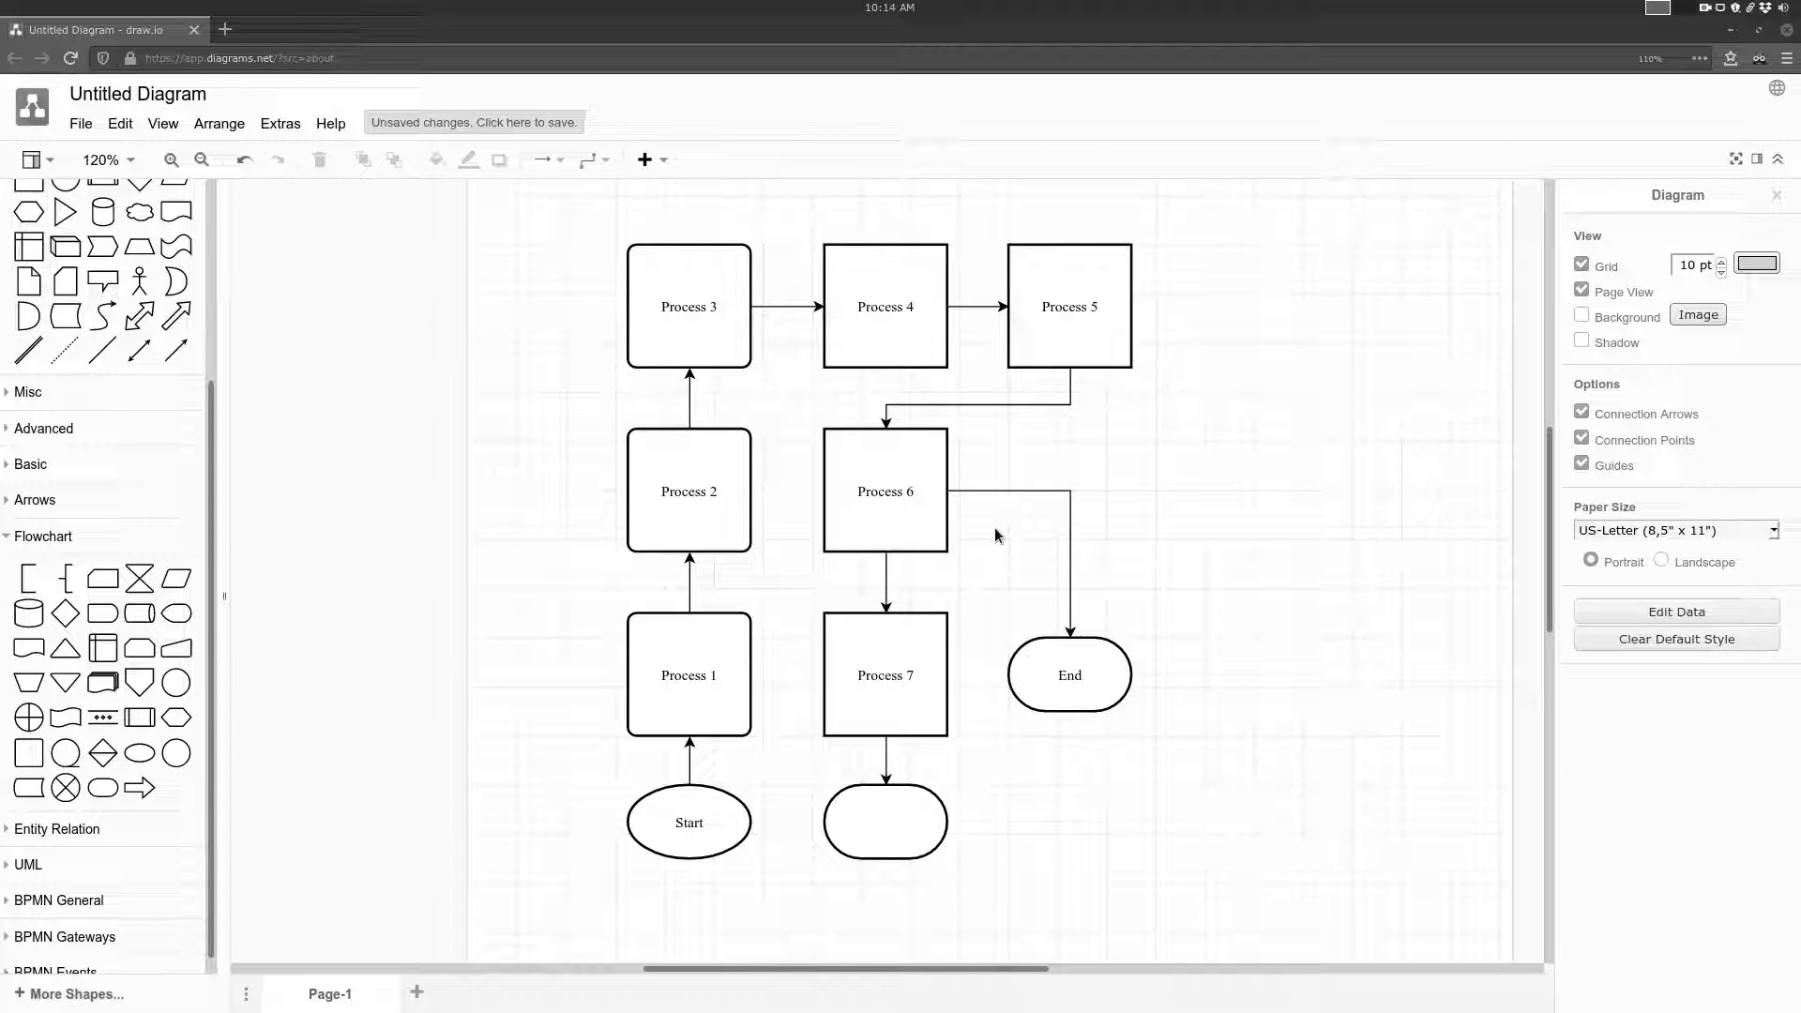